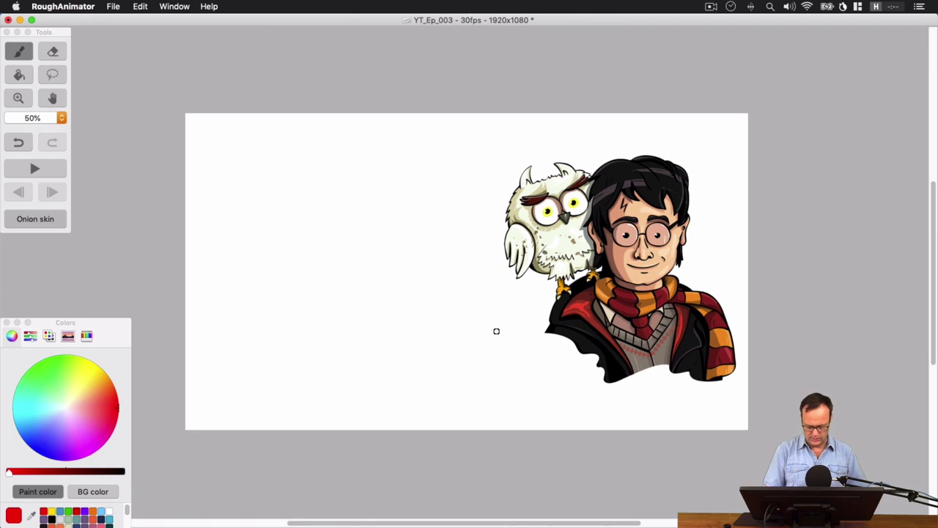
# Lower the opacity of the Original layer in the timeline so the reference artwork is faded, and close the timeline
pyautogui.click(174, 6)
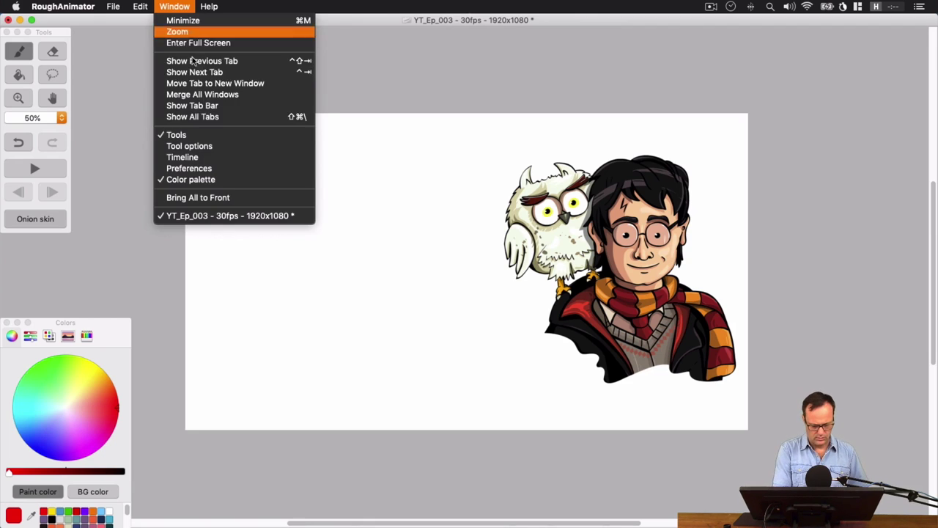
pyautogui.click(198, 157)
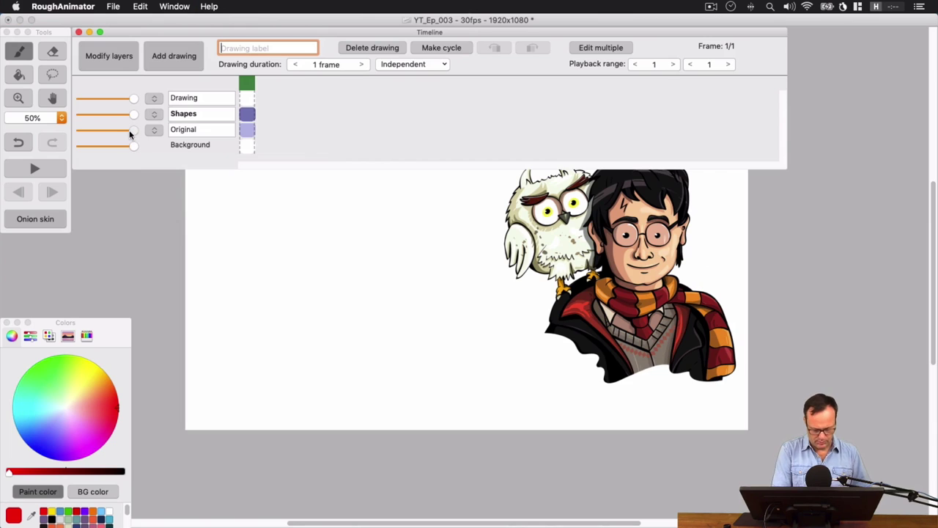
pyautogui.moveTo(129, 130); pyautogui.dragTo(110, 129)
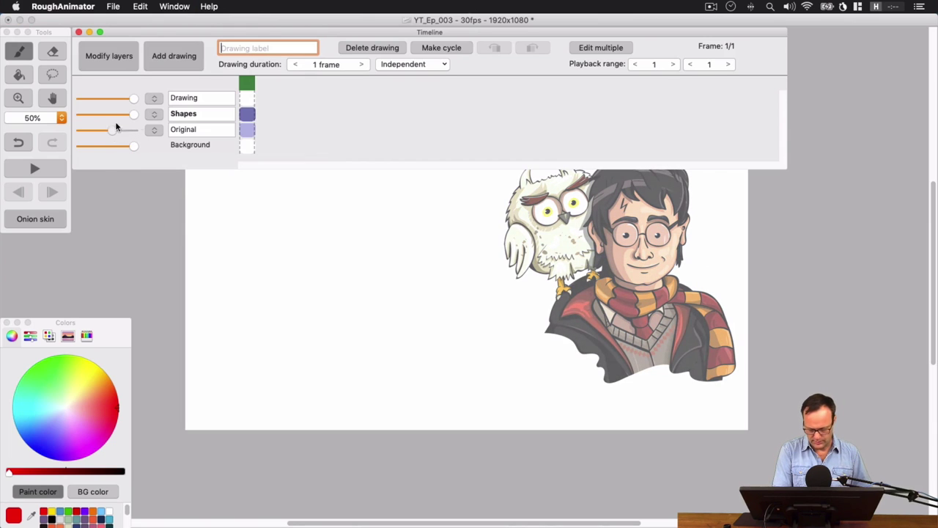
pyautogui.click(79, 33)
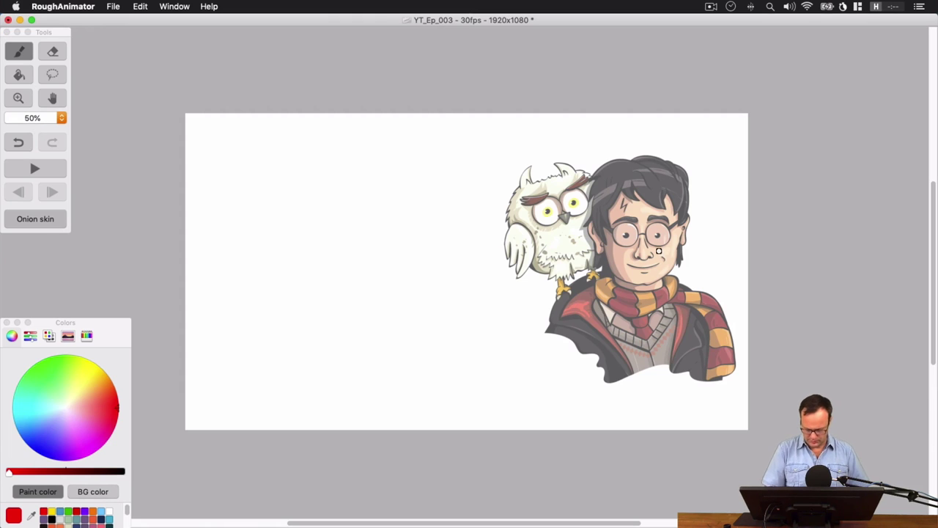
# At 100% zoom, draw a red oval over the boy's head with a curved eye line and a vertical centre line
pyautogui.press('super+equal')
pyautogui.press('super+equal')
pyautogui.press('space')
pyautogui.moveTo(685, 299)
pyautogui.mouseDown()
pyautogui.moveTo(374, 313)
pyautogui.moveTo(376, 297)
pyautogui.mouseUp()
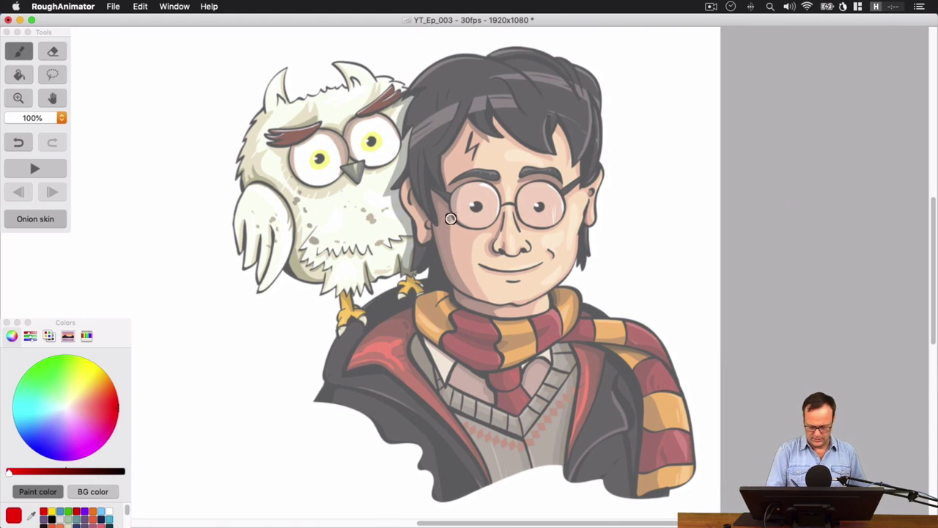
pyautogui.moveTo(445, 110)
pyautogui.mouseDown()
pyautogui.moveTo(444, 243)
pyautogui.moveTo(467, 286)
pyautogui.moveTo(531, 302)
pyautogui.moveTo(587, 232)
pyautogui.moveTo(571, 102)
pyautogui.moveTo(508, 68)
pyautogui.moveTo(435, 126)
pyautogui.moveTo(436, 229)
pyautogui.moveTo(486, 299)
pyautogui.mouseUp()
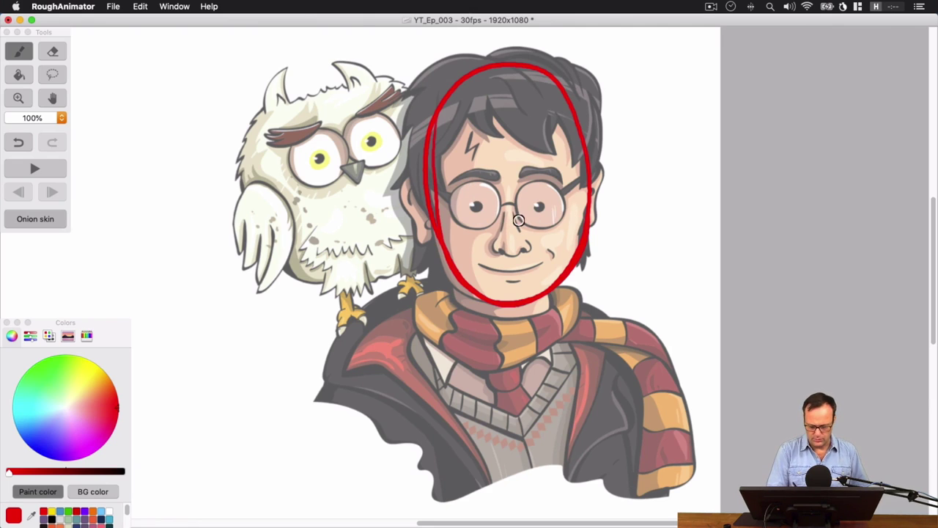
pyautogui.moveTo(429, 195)
pyautogui.mouseDown()
pyautogui.moveTo(555, 200)
pyautogui.moveTo(602, 184)
pyautogui.mouseUp()
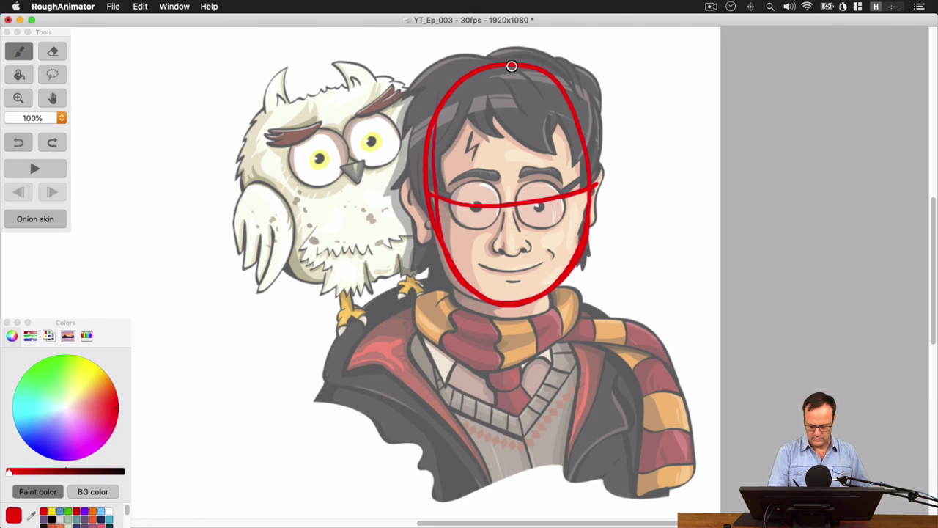
pyautogui.moveTo(511, 65); pyautogui.dragTo(508, 313)
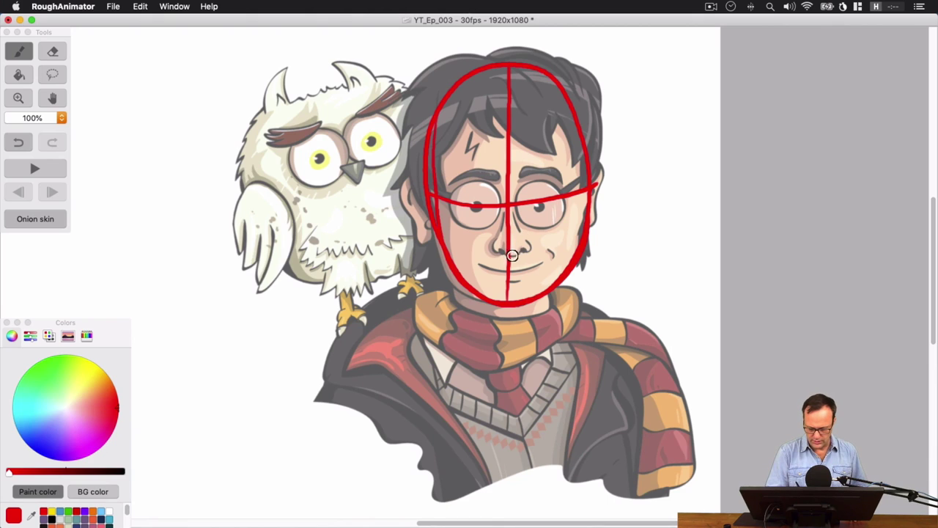
# Sketch the facial features in red: a triangular nose, a curved mouth, dots for the pupils and circles for the glasses
pyautogui.moveTo(496, 253)
pyautogui.mouseDown()
pyautogui.moveTo(530, 242)
pyautogui.moveTo(500, 236)
pyautogui.moveTo(495, 251)
pyautogui.moveTo(550, 255)
pyautogui.mouseUp()
pyautogui.press('super+z')
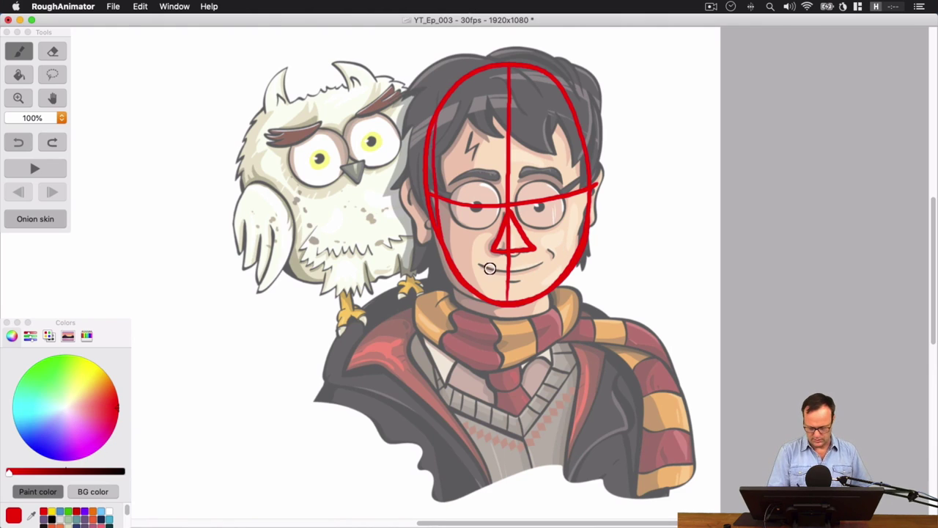
pyautogui.moveTo(479, 262)
pyautogui.mouseDown()
pyautogui.moveTo(534, 268)
pyautogui.moveTo(543, 259)
pyautogui.mouseUp()
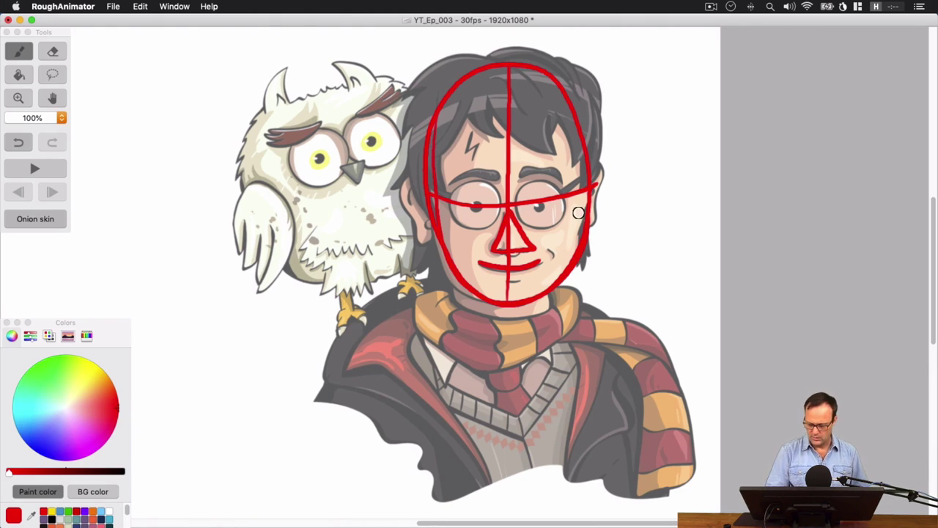
pyautogui.click(540, 206)
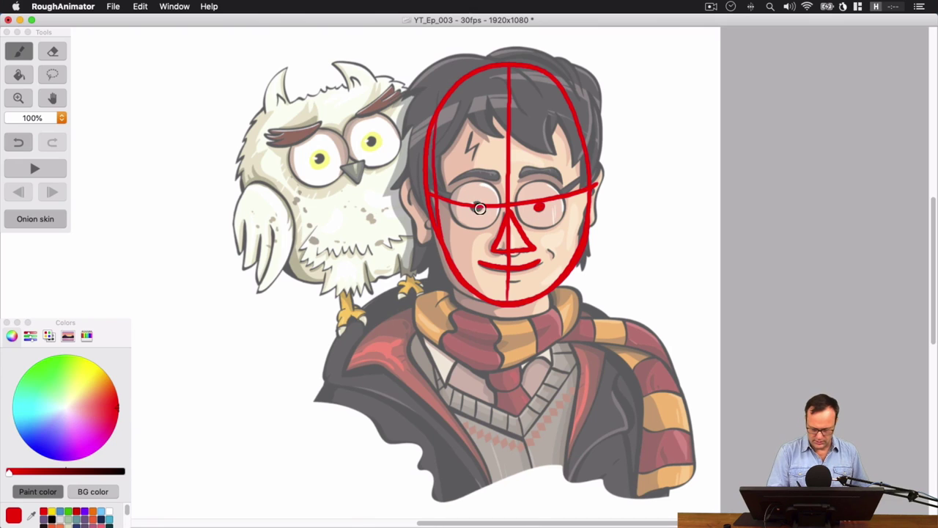
pyautogui.moveTo(497, 186)
pyautogui.mouseDown()
pyautogui.moveTo(453, 203)
pyautogui.moveTo(465, 229)
pyautogui.moveTo(494, 224)
pyautogui.moveTo(502, 194)
pyautogui.moveTo(529, 187)
pyautogui.moveTo(525, 221)
pyautogui.moveTo(550, 230)
pyautogui.moveTo(566, 208)
pyautogui.moveTo(543, 184)
pyautogui.mouseUp()
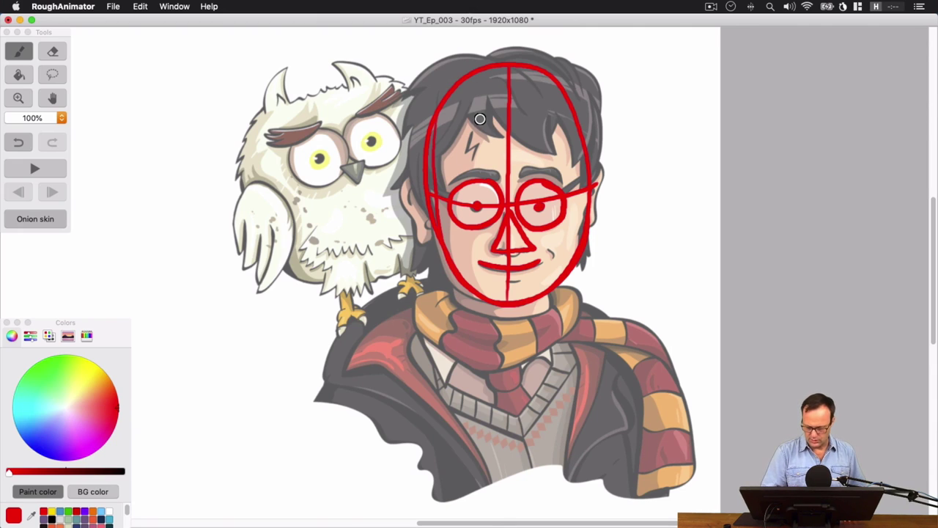
# Block in the fringe over the forehead and the hair tips beside the jaw with red triangles
pyautogui.moveTo(486, 120)
pyautogui.mouseDown()
pyautogui.moveTo(473, 116)
pyautogui.moveTo(488, 98)
pyautogui.moveTo(469, 107)
pyautogui.mouseUp()
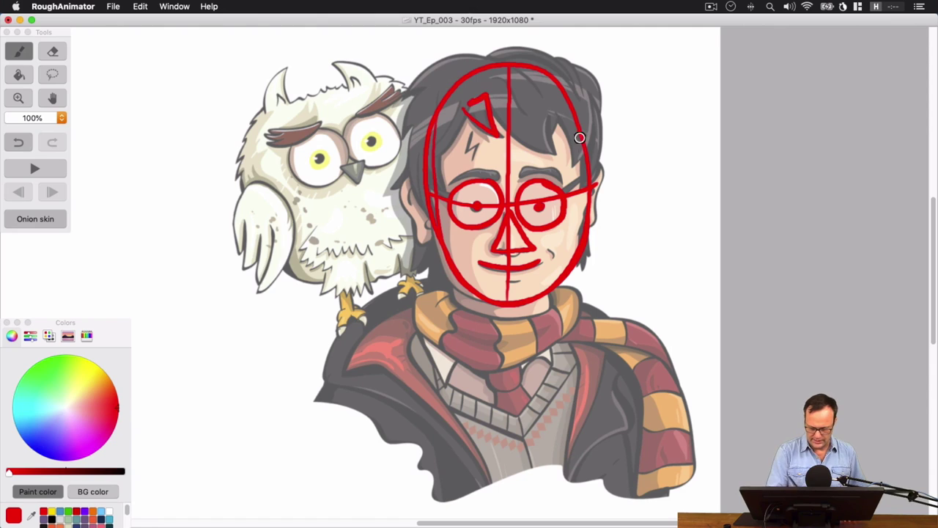
pyautogui.moveTo(510, 130)
pyautogui.mouseDown()
pyautogui.moveTo(547, 111)
pyautogui.moveTo(498, 110)
pyautogui.mouseUp()
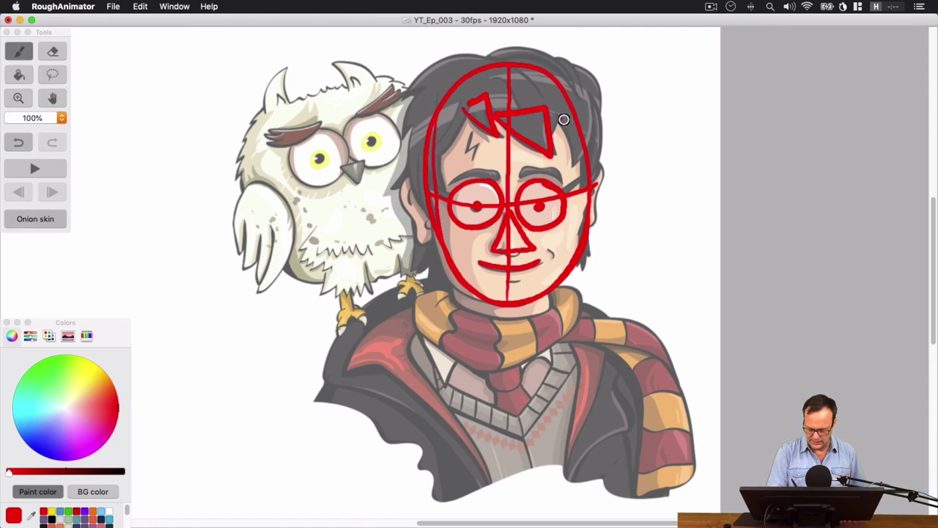
pyautogui.moveTo(561, 119)
pyautogui.mouseDown()
pyautogui.moveTo(579, 166)
pyautogui.moveTo(591, 102)
pyautogui.moveTo(582, 105)
pyautogui.mouseUp()
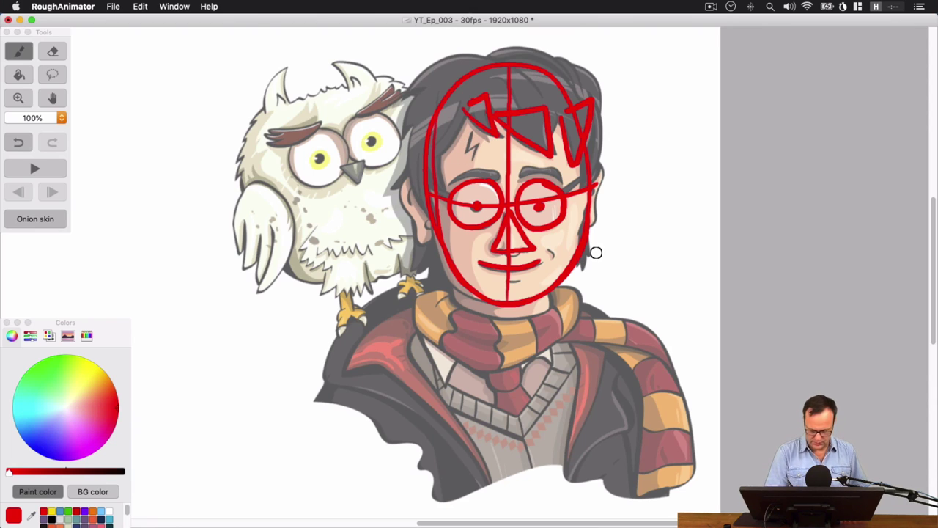
pyautogui.moveTo(584, 266); pyautogui.dragTo(598, 238)
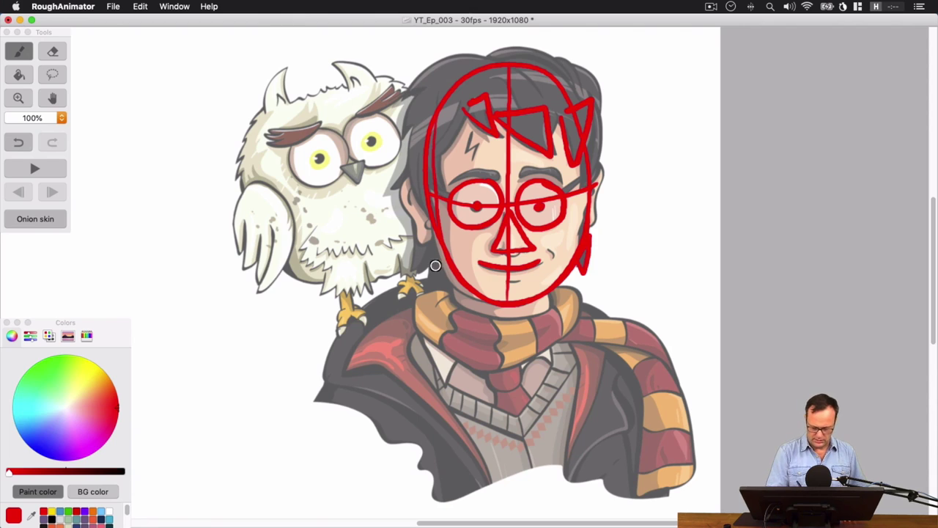
pyautogui.moveTo(435, 266)
pyautogui.mouseDown()
pyautogui.moveTo(416, 240)
pyautogui.moveTo(440, 256)
pyautogui.moveTo(431, 239)
pyautogui.moveTo(436, 243)
pyautogui.moveTo(448, 284)
pyautogui.mouseUp()
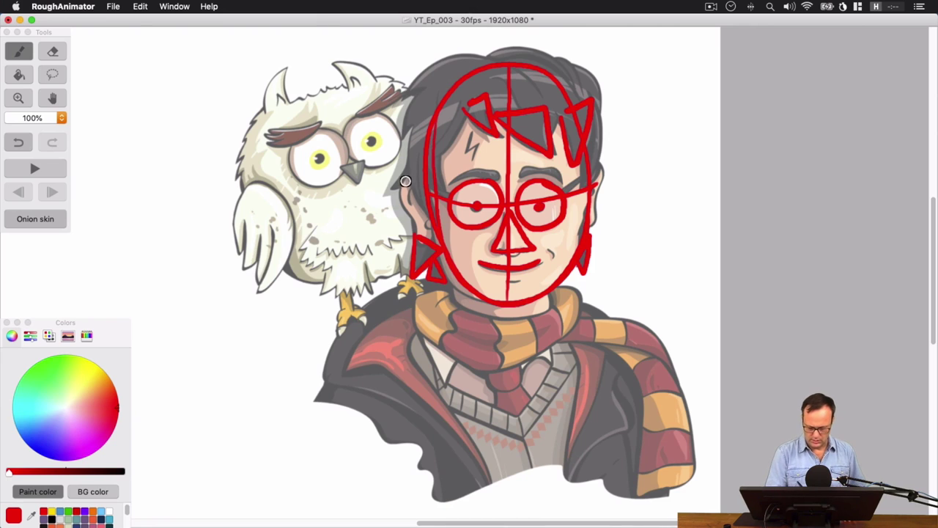
# Add triangular hair spikes along the owl's side of the head and trace the curved outline of the hair over the top
pyautogui.moveTo(411, 180)
pyautogui.mouseDown()
pyautogui.moveTo(390, 196)
pyautogui.moveTo(414, 179)
pyautogui.mouseUp()
pyautogui.moveTo(422, 107)
pyautogui.mouseDown()
pyautogui.moveTo(409, 138)
pyautogui.moveTo(420, 99)
pyautogui.moveTo(432, 103)
pyautogui.moveTo(427, 95)
pyautogui.moveTo(440, 85)
pyautogui.moveTo(415, 90)
pyautogui.moveTo(430, 72)
pyautogui.moveTo(448, 85)
pyautogui.mouseUp()
pyautogui.press('super+z')
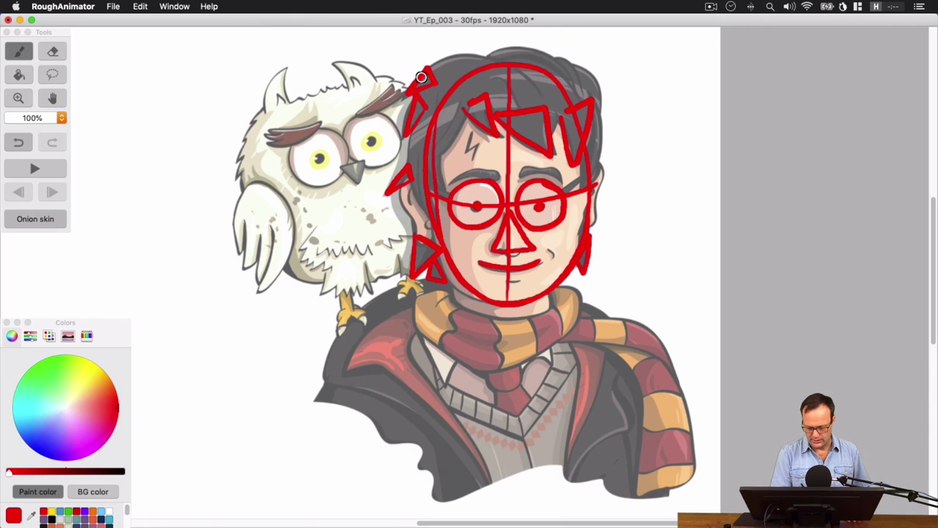
pyautogui.moveTo(422, 77)
pyautogui.mouseDown()
pyautogui.moveTo(498, 55)
pyautogui.moveTo(598, 98)
pyautogui.moveTo(605, 116)
pyautogui.mouseUp()
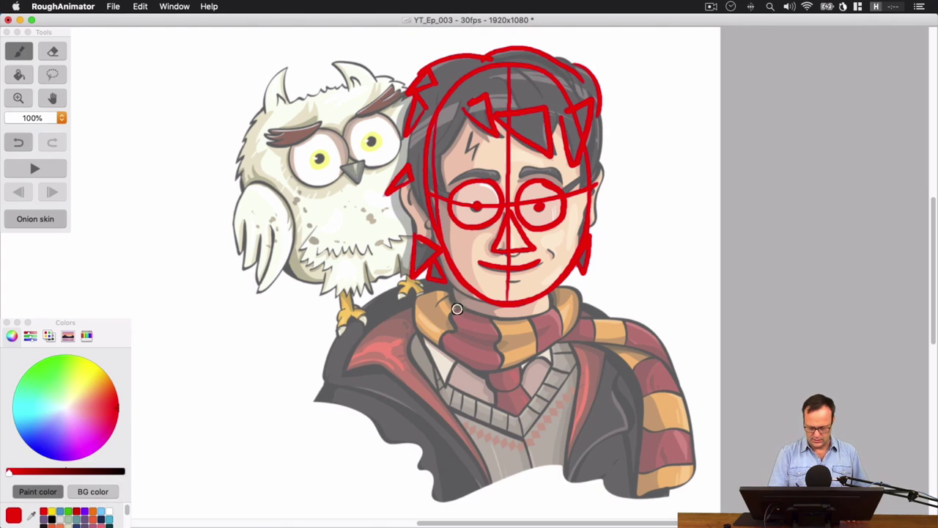
pyautogui.moveTo(454, 282); pyautogui.dragTo(456, 331)
pyautogui.moveTo(549, 293); pyautogui.dragTo(549, 339)
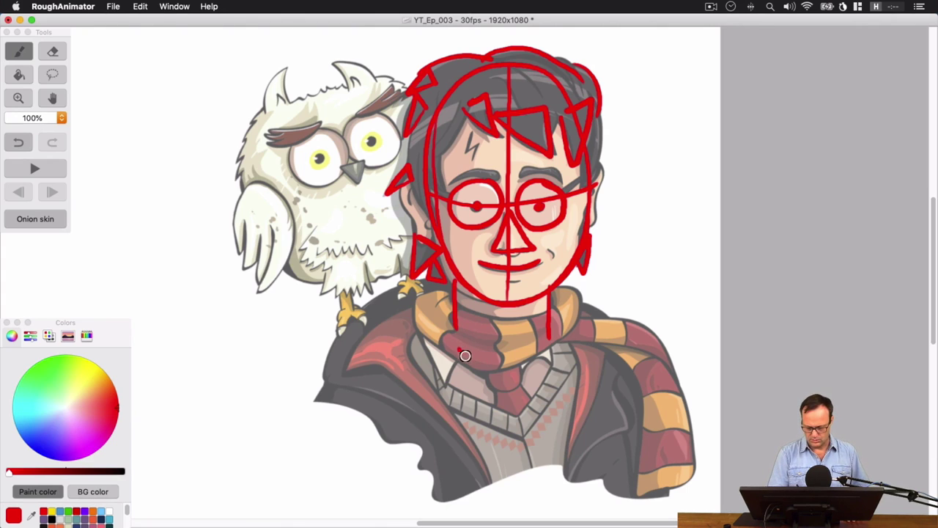
pyautogui.moveTo(460, 350); pyautogui.dragTo(545, 348)
pyautogui.moveTo(488, 283); pyautogui.dragTo(458, 271)
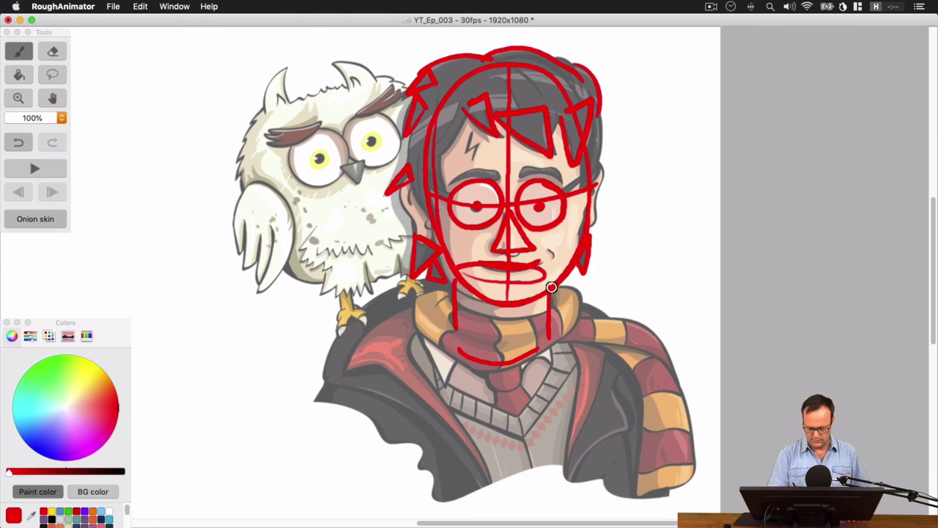
pyautogui.moveTo(548, 278)
pyautogui.mouseDown()
pyautogui.moveTo(543, 353)
pyautogui.moveTo(479, 359)
pyautogui.moveTo(462, 342)
pyautogui.mouseUp()
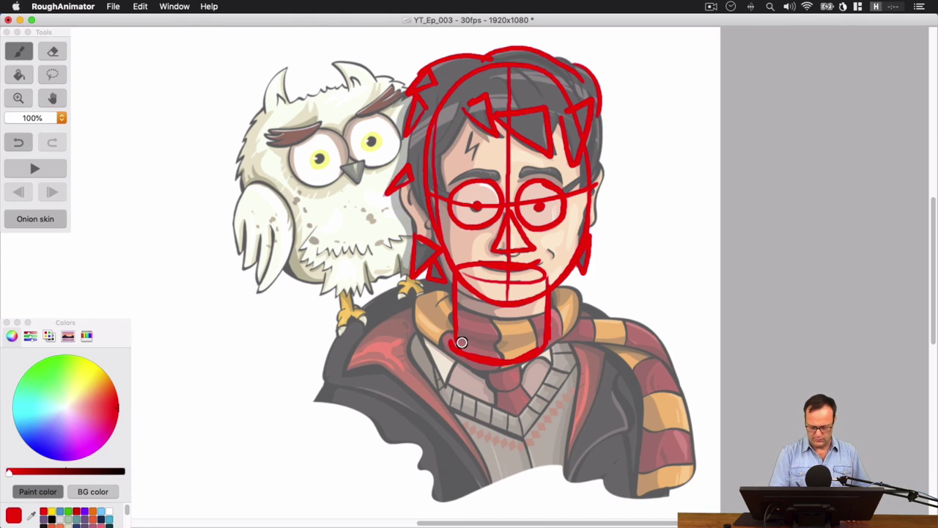
pyautogui.press('super+z')
pyautogui.press('super+z')
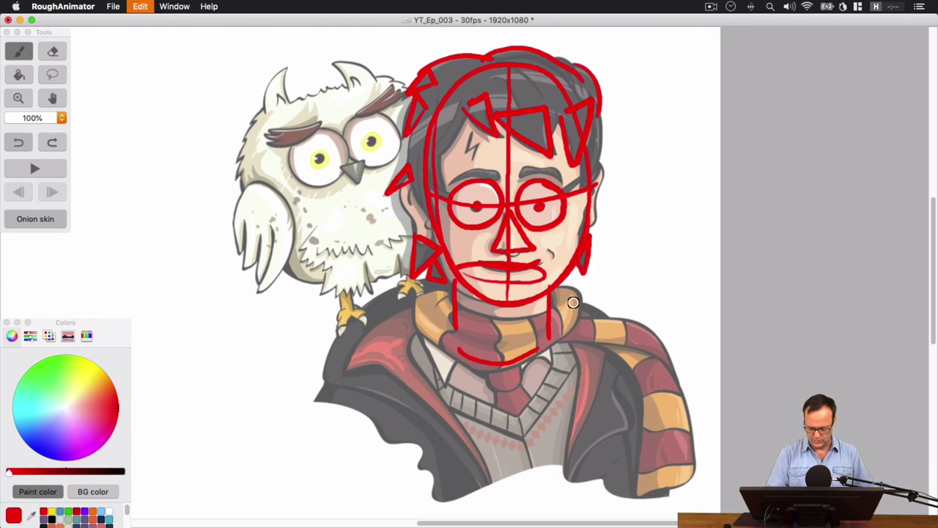
pyautogui.press('super+z')
pyautogui.press('super+z')
# Draw the neck as a rectangular block below the chin and outline the scarf wrapped around it with curved strokes
pyautogui.moveTo(456, 286)
pyautogui.mouseDown()
pyautogui.moveTo(461, 358)
pyautogui.moveTo(554, 361)
pyautogui.moveTo(552, 286)
pyautogui.moveTo(472, 282)
pyautogui.mouseUp()
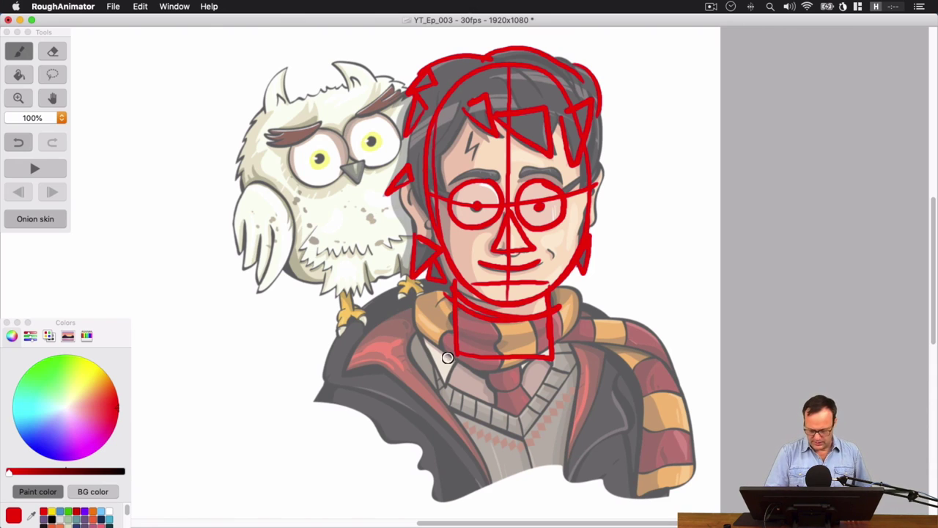
pyautogui.moveTo(422, 326)
pyautogui.mouseDown()
pyautogui.moveTo(580, 330)
pyautogui.moveTo(515, 368)
pyautogui.moveTo(418, 325)
pyautogui.mouseUp()
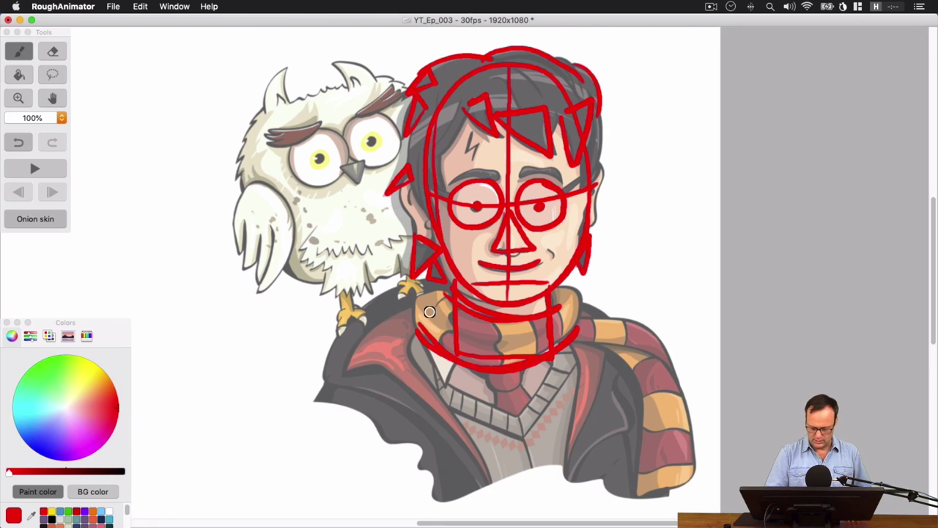
pyautogui.moveTo(452, 297); pyautogui.dragTo(419, 324)
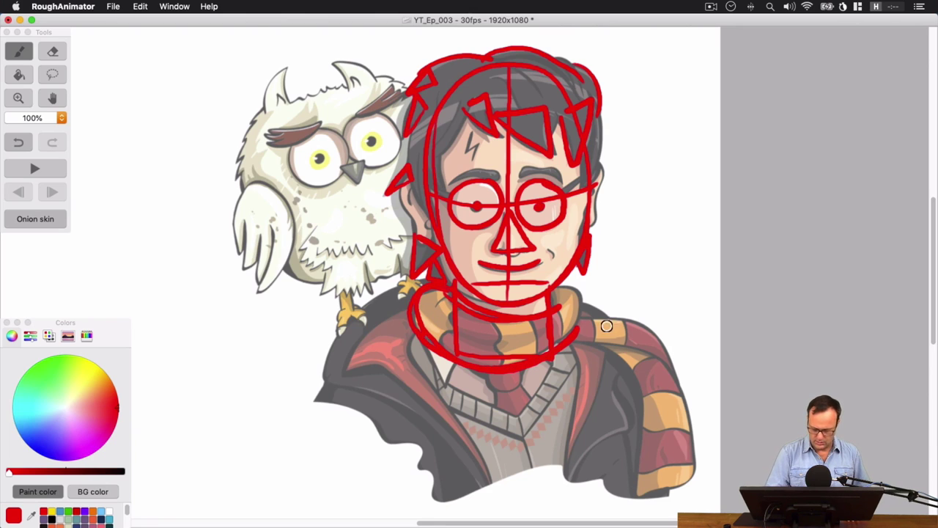
pyautogui.moveTo(581, 296)
pyautogui.mouseDown()
pyautogui.moveTo(579, 328)
pyautogui.moveTo(574, 292)
pyautogui.mouseUp()
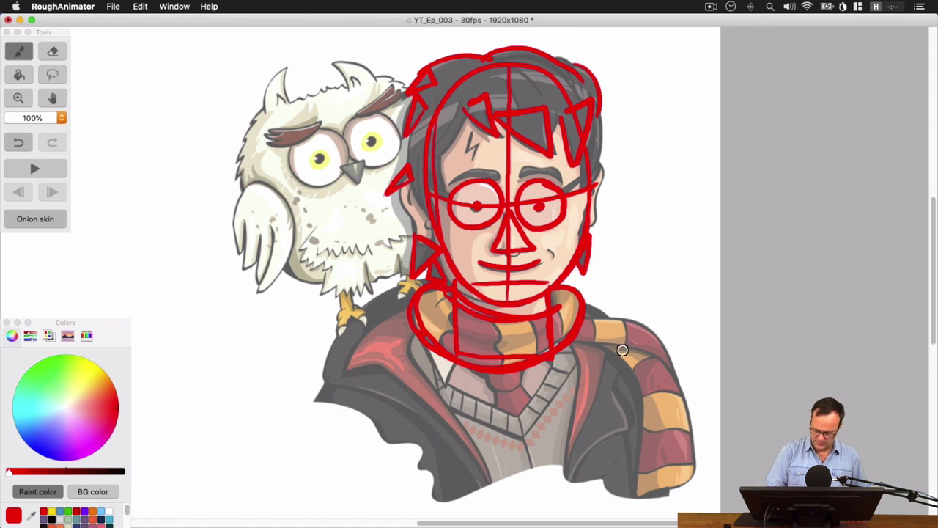
# Outline the loose scarf end with a box over the shoulder, a long hanging shape below it and curves joining them
pyautogui.moveTo(577, 342)
pyautogui.mouseDown()
pyautogui.moveTo(652, 353)
pyautogui.moveTo(657, 326)
pyautogui.moveTo(582, 327)
pyautogui.mouseUp()
pyautogui.moveTo(651, 349)
pyautogui.mouseDown()
pyautogui.moveTo(645, 364)
pyautogui.moveTo(693, 477)
pyautogui.moveTo(662, 339)
pyautogui.moveTo(652, 345)
pyautogui.moveTo(697, 478)
pyautogui.moveTo(682, 349)
pyautogui.mouseUp()
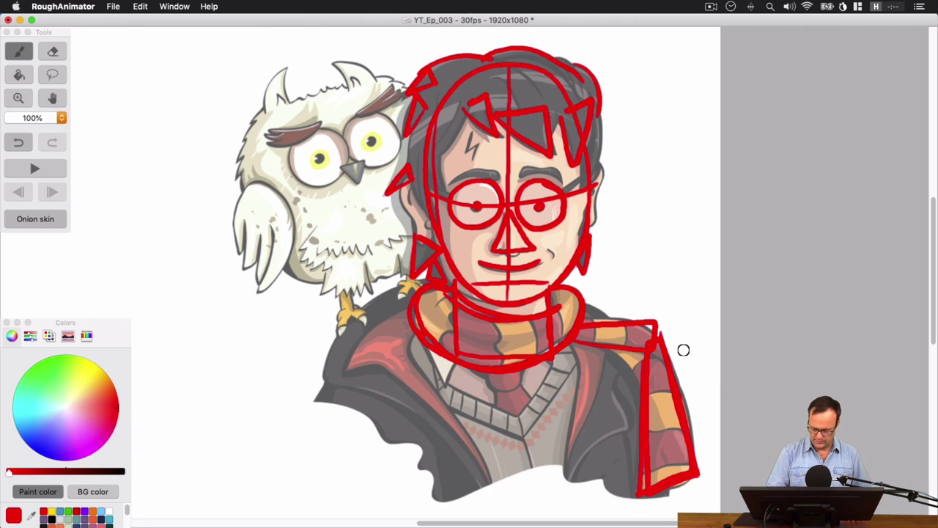
pyautogui.moveTo(582, 337)
pyautogui.mouseDown()
pyautogui.moveTo(653, 369)
pyautogui.moveTo(592, 319)
pyautogui.moveTo(609, 316)
pyautogui.moveTo(679, 427)
pyautogui.mouseUp()
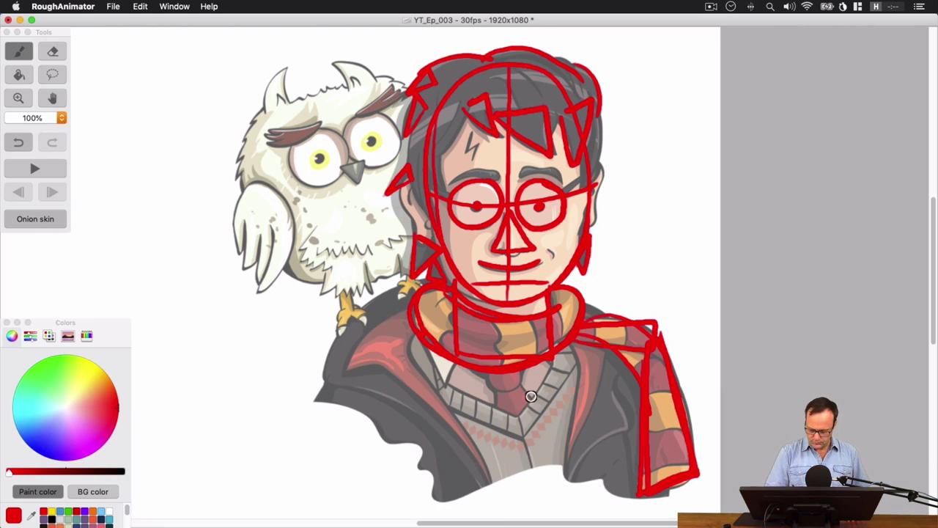
# Sketch the tie with a round knot below the scarf, framed by the shirt collar and the sweater's V-neck
pyautogui.moveTo(510, 364)
pyautogui.mouseDown()
pyautogui.moveTo(521, 382)
pyautogui.moveTo(501, 368)
pyautogui.moveTo(490, 374)
pyautogui.mouseUp()
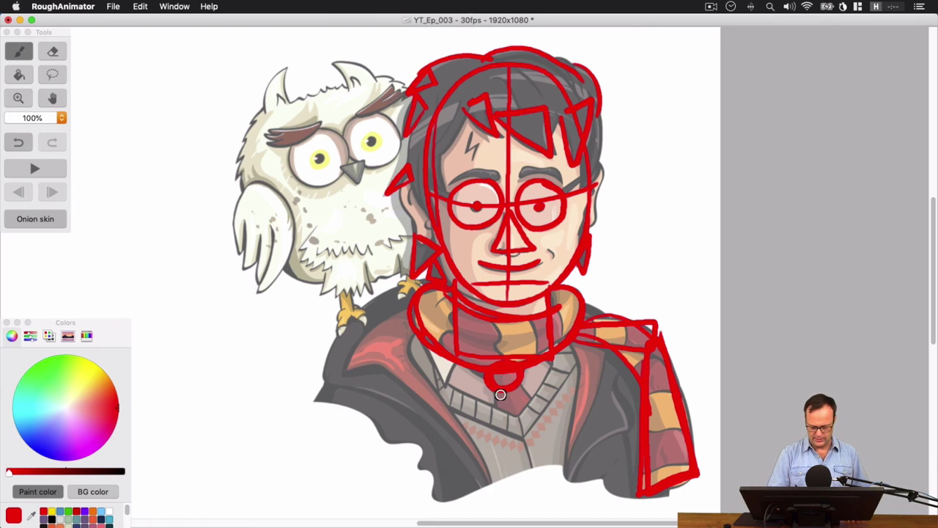
pyautogui.moveTo(509, 402)
pyautogui.mouseDown()
pyautogui.moveTo(518, 414)
pyautogui.moveTo(521, 398)
pyautogui.moveTo(501, 411)
pyautogui.moveTo(529, 400)
pyautogui.mouseUp()
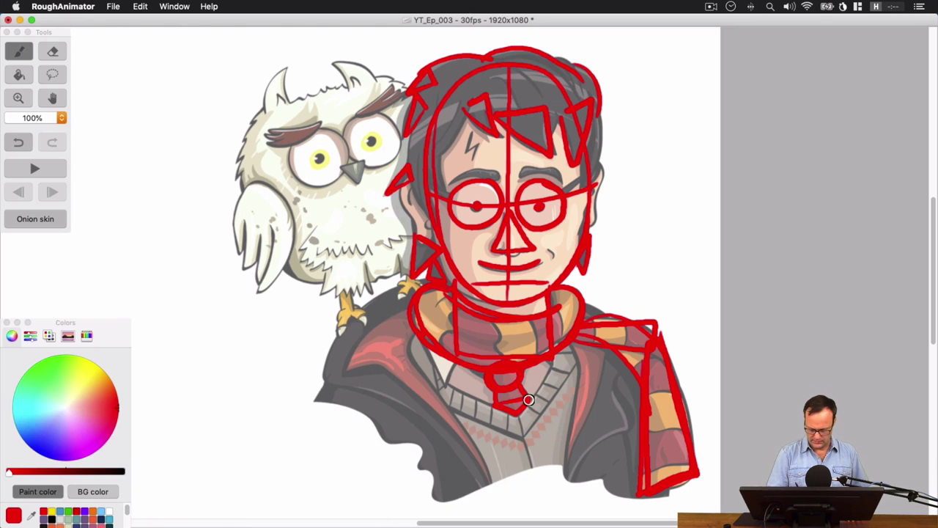
pyautogui.moveTo(450, 382)
pyautogui.mouseDown()
pyautogui.moveTo(516, 411)
pyautogui.moveTo(561, 352)
pyautogui.mouseUp()
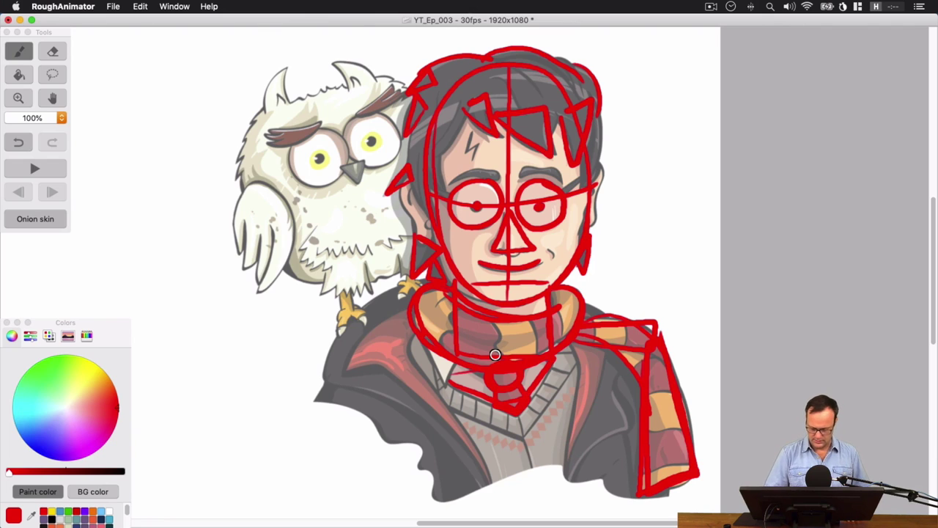
pyautogui.moveTo(443, 397)
pyautogui.mouseDown()
pyautogui.moveTo(531, 438)
pyautogui.moveTo(588, 349)
pyautogui.mouseUp()
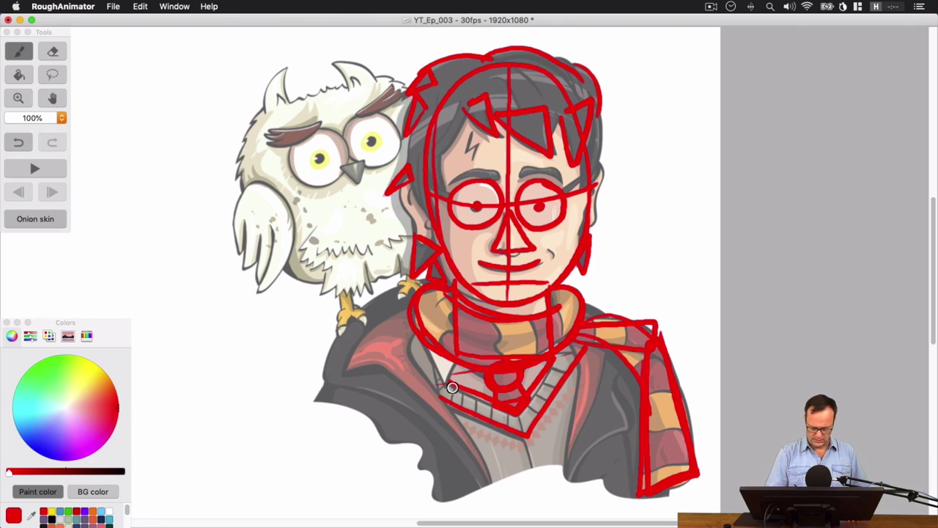
pyautogui.moveTo(451, 387); pyautogui.dragTo(424, 337)
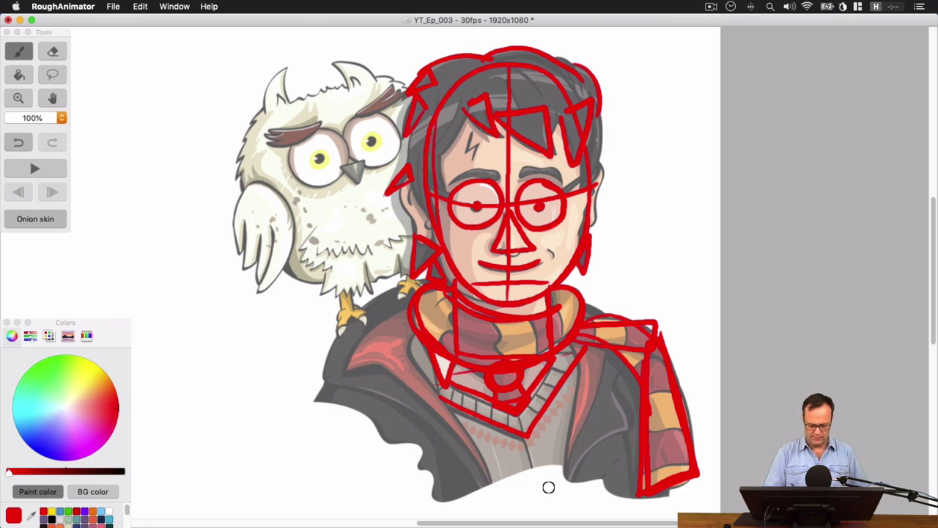
# Block in the coat below the owl's foot with a triangle on the collar, a larger shoulder triangle and a small one at the lower corner
pyautogui.moveTo(345, 370)
pyautogui.mouseDown()
pyautogui.moveTo(368, 340)
pyautogui.moveTo(344, 369)
pyautogui.mouseUp()
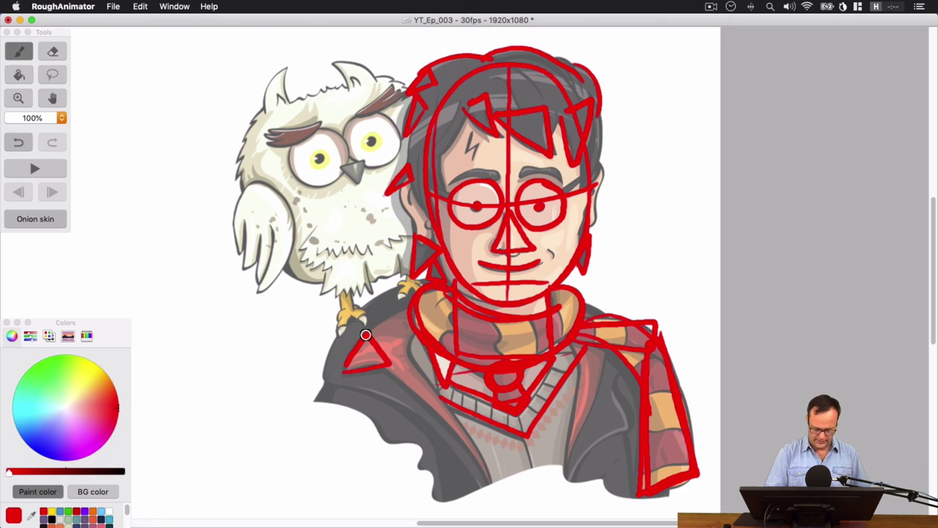
pyautogui.moveTo(346, 324)
pyautogui.mouseDown()
pyautogui.moveTo(393, 398)
pyautogui.moveTo(355, 318)
pyautogui.mouseUp()
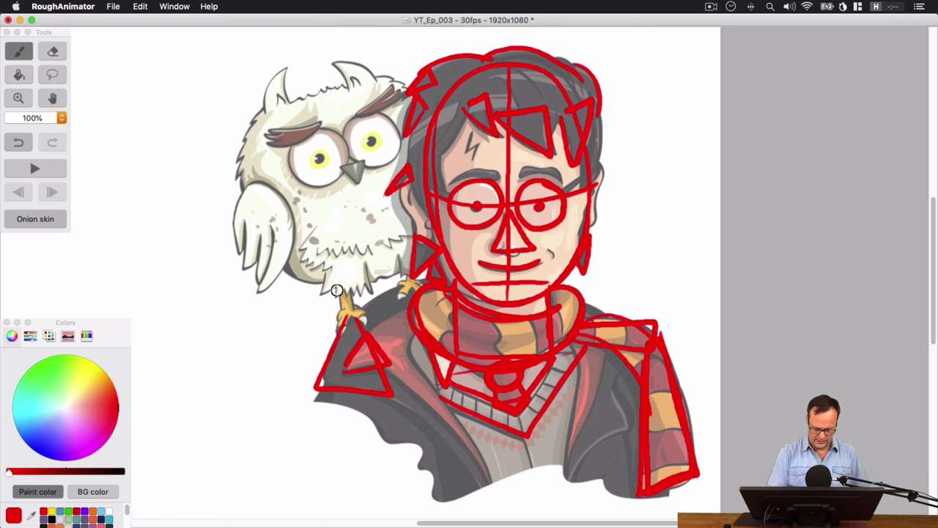
pyautogui.moveTo(324, 389)
pyautogui.mouseDown()
pyautogui.moveTo(340, 393)
pyautogui.moveTo(331, 384)
pyautogui.mouseUp()
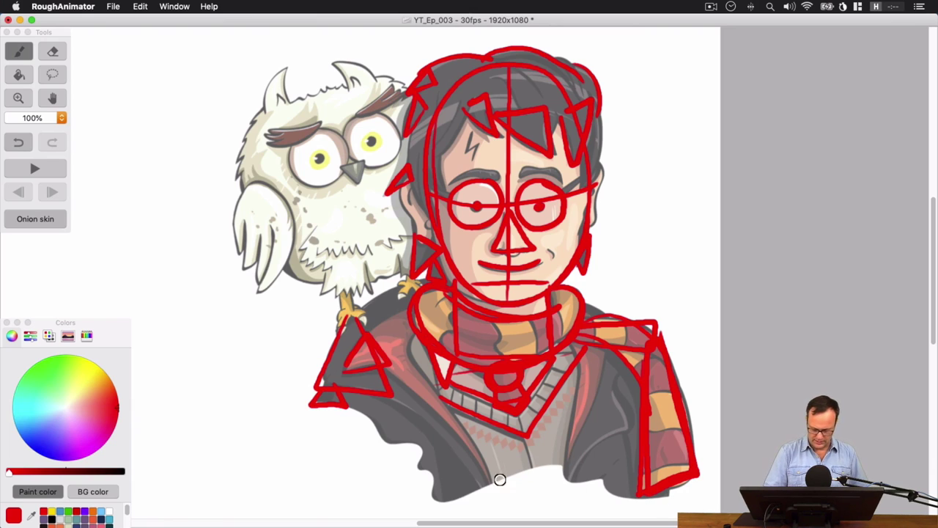
# Trace the wavy lower edge of the coat from the owl's shoulder across to the bottom of the hanging scarf end
pyautogui.moveTo(389, 450)
pyautogui.mouseDown()
pyautogui.moveTo(451, 480)
pyautogui.moveTo(621, 487)
pyautogui.mouseUp()
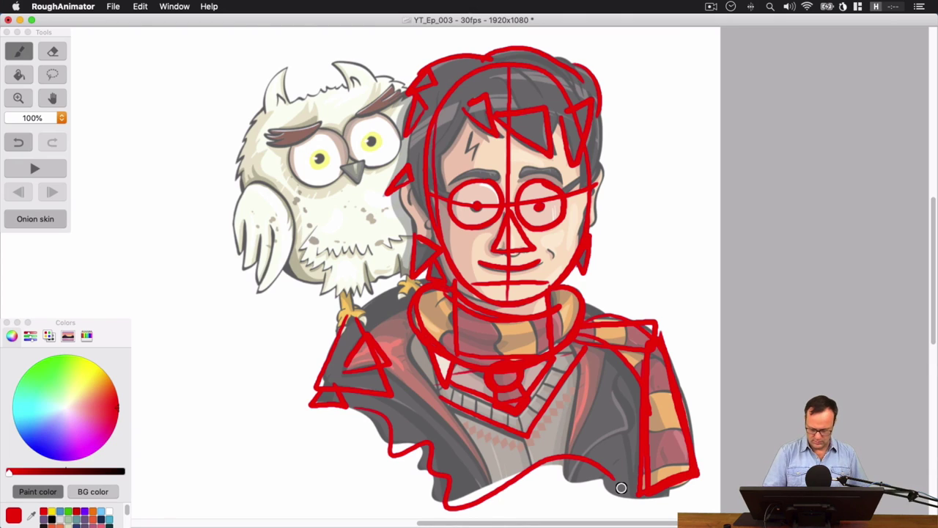
pyautogui.press('super+z')
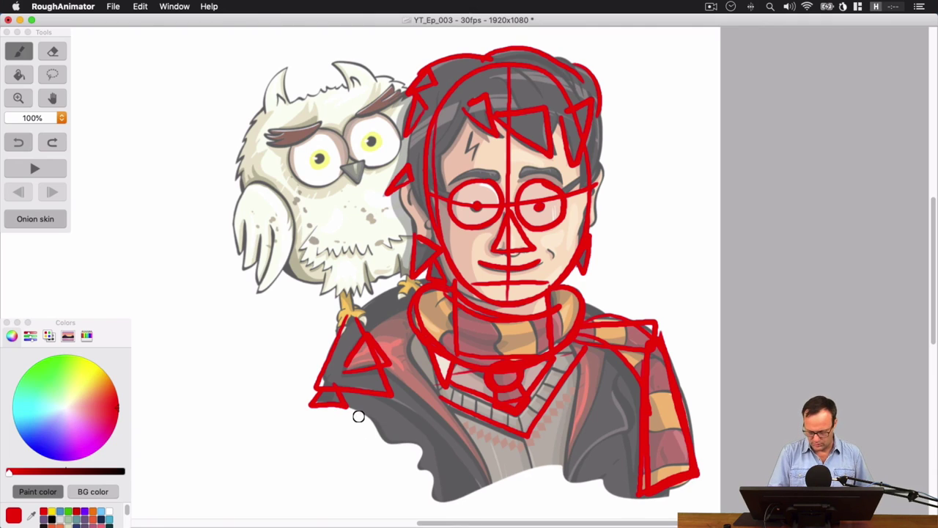
pyautogui.moveTo(357, 414)
pyautogui.mouseDown()
pyautogui.moveTo(384, 450)
pyautogui.moveTo(472, 495)
pyautogui.moveTo(664, 478)
pyautogui.mouseUp()
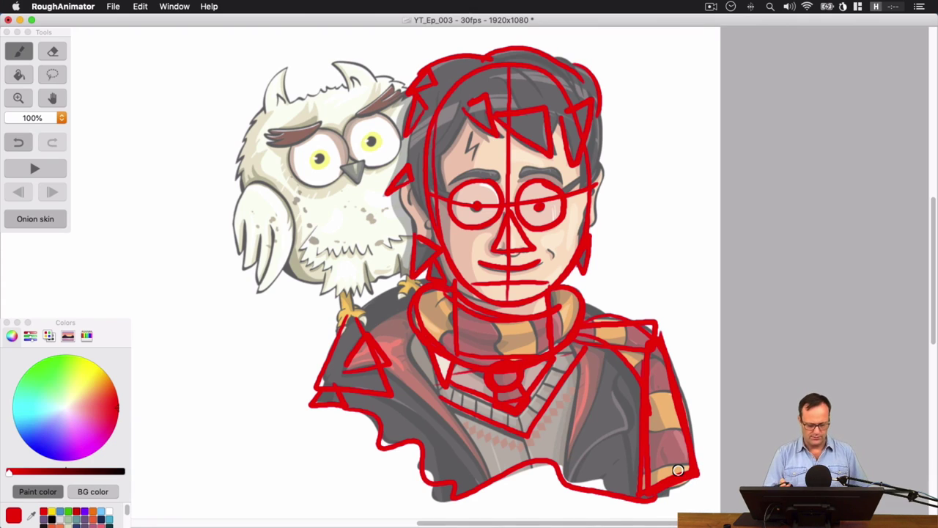
# Draw two narrow triangular shapes for the coat lapel beside the hanging scarf end, and outline both of the boy's ears
pyautogui.moveTo(585, 371)
pyautogui.mouseDown()
pyautogui.moveTo(571, 470)
pyautogui.moveTo(606, 361)
pyautogui.mouseUp()
pyautogui.moveTo(632, 422)
pyautogui.mouseDown()
pyautogui.moveTo(617, 393)
pyautogui.moveTo(588, 449)
pyautogui.moveTo(634, 430)
pyautogui.moveTo(615, 389)
pyautogui.mouseUp()
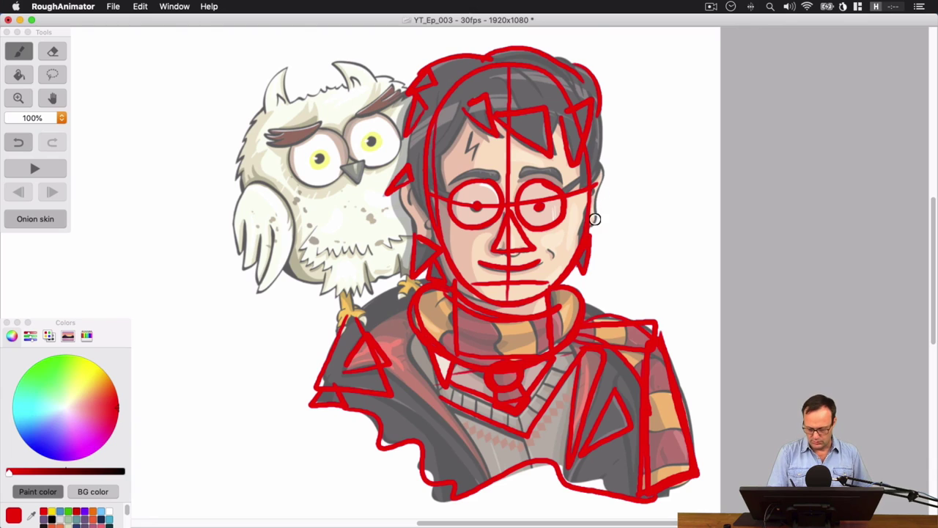
pyautogui.moveTo(592, 221)
pyautogui.mouseDown()
pyautogui.moveTo(605, 170)
pyautogui.moveTo(590, 189)
pyautogui.moveTo(589, 221)
pyautogui.mouseUp()
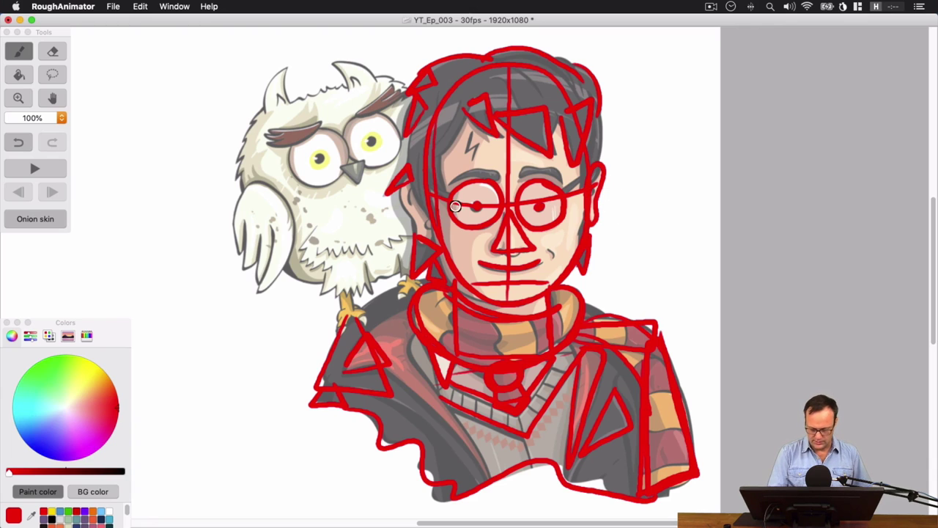
pyautogui.moveTo(424, 233)
pyautogui.mouseDown()
pyautogui.moveTo(424, 182)
pyautogui.moveTo(412, 212)
pyautogui.moveTo(419, 240)
pyautogui.mouseUp()
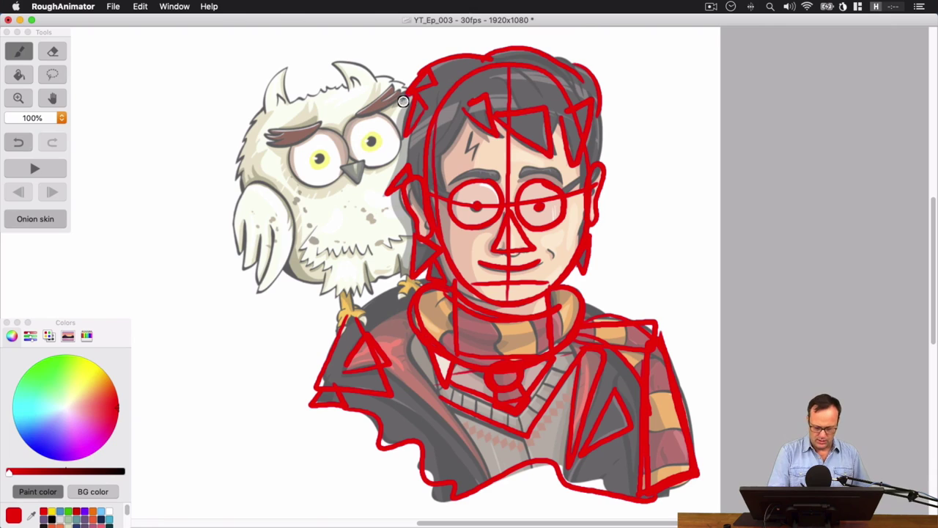
# Draw one large circle around the owl's head and body
pyautogui.moveTo(411, 87)
pyautogui.mouseDown()
pyautogui.moveTo(358, 84)
pyautogui.moveTo(242, 193)
pyautogui.moveTo(350, 288)
pyautogui.moveTo(433, 144)
pyautogui.moveTo(264, 134)
pyautogui.mouseUp()
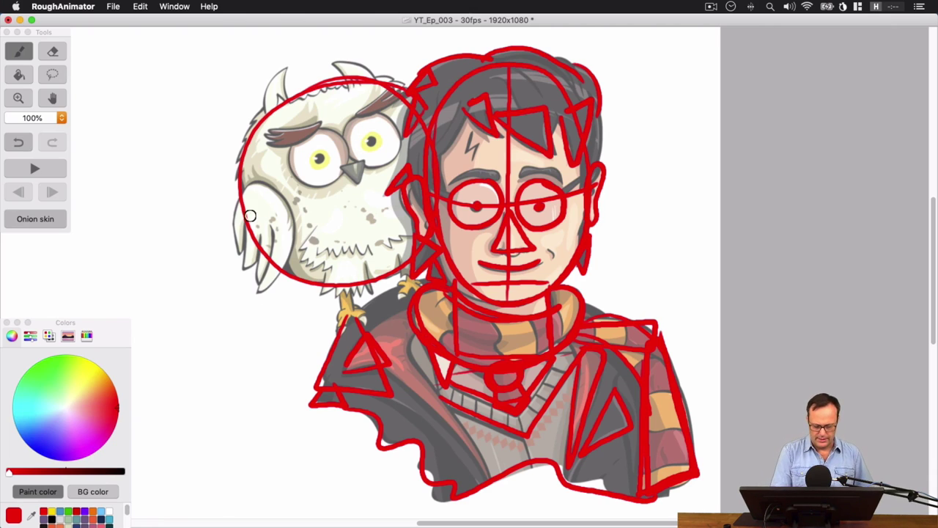
pyautogui.moveTo(245, 215); pyautogui.dragTo(411, 173)
pyautogui.moveTo(330, 82); pyautogui.dragTo(374, 250)
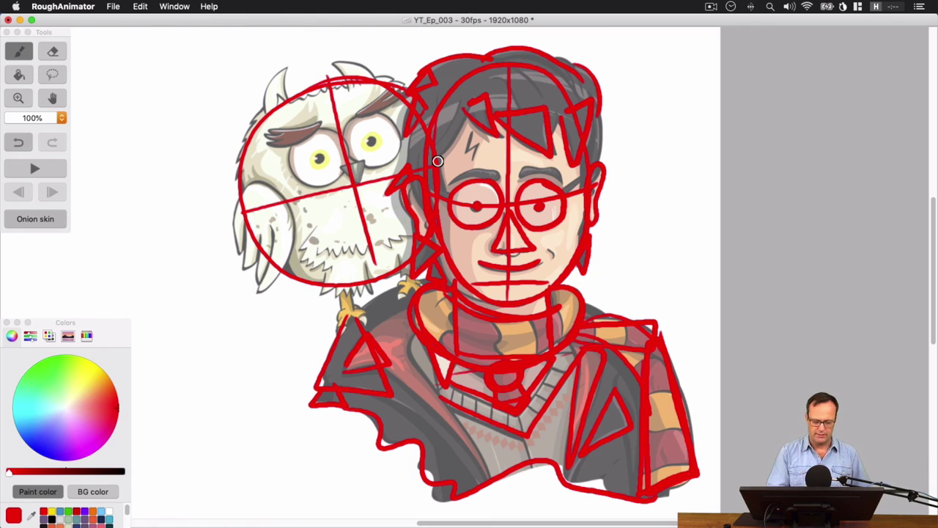
pyautogui.press('super+z')
pyautogui.press('super+z')
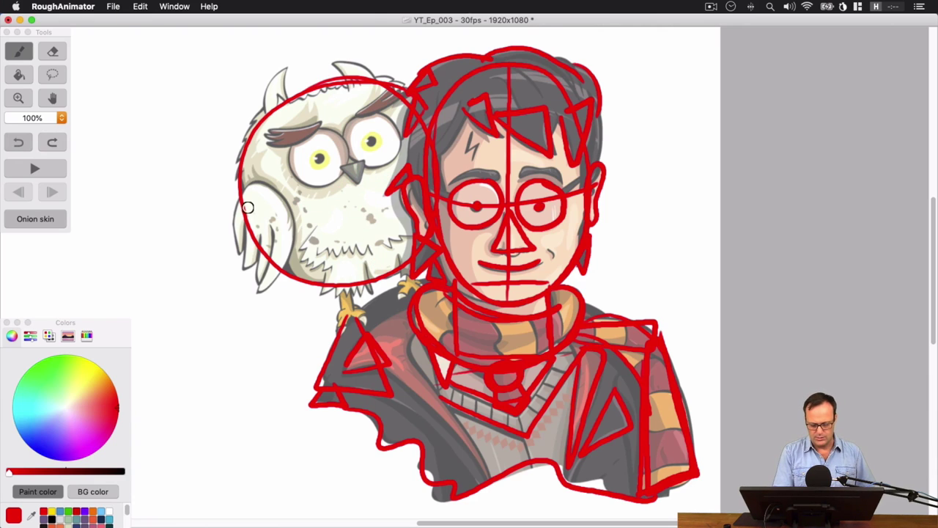
# Draw a curved eye line and a slanted centre line across the owl's circle, with a small triangular beak on the centre line
pyautogui.moveTo(242, 208)
pyautogui.mouseDown()
pyautogui.moveTo(284, 179)
pyautogui.moveTo(399, 140)
pyautogui.moveTo(365, 146)
pyautogui.mouseUp()
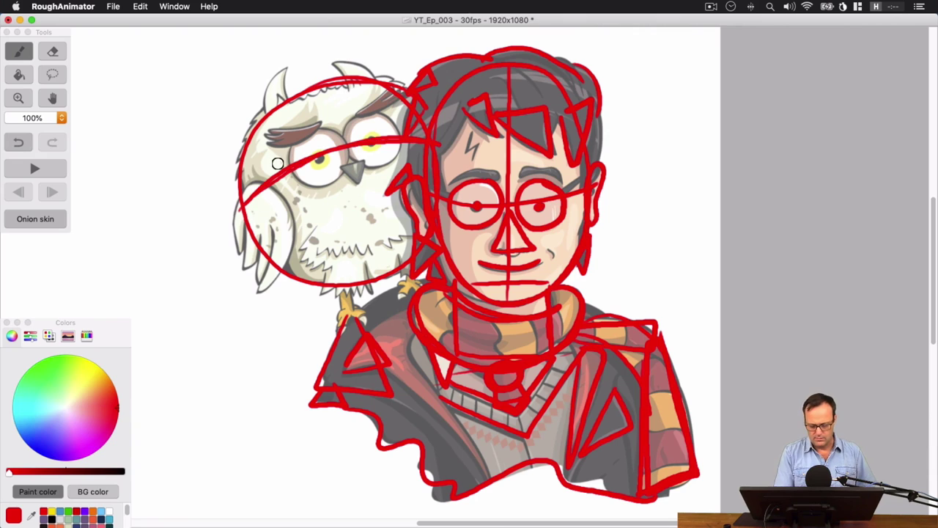
pyautogui.moveTo(338, 88); pyautogui.dragTo(384, 293)
pyautogui.press('super+z')
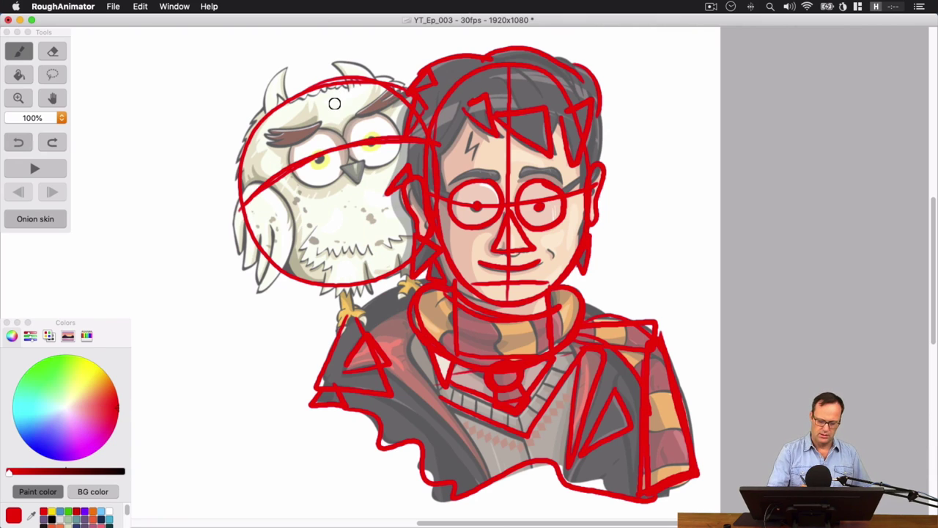
pyautogui.moveTo(334, 86); pyautogui.dragTo(384, 258)
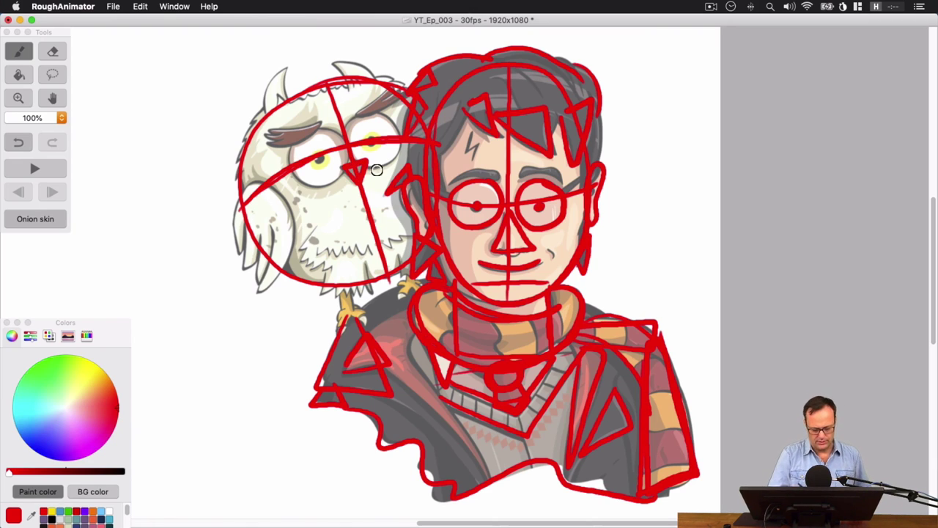
# Draw the owl's two round eyes with dot pupils and add an angular brow shape above each eye
pyautogui.moveTo(332, 131); pyautogui.dragTo(339, 137)
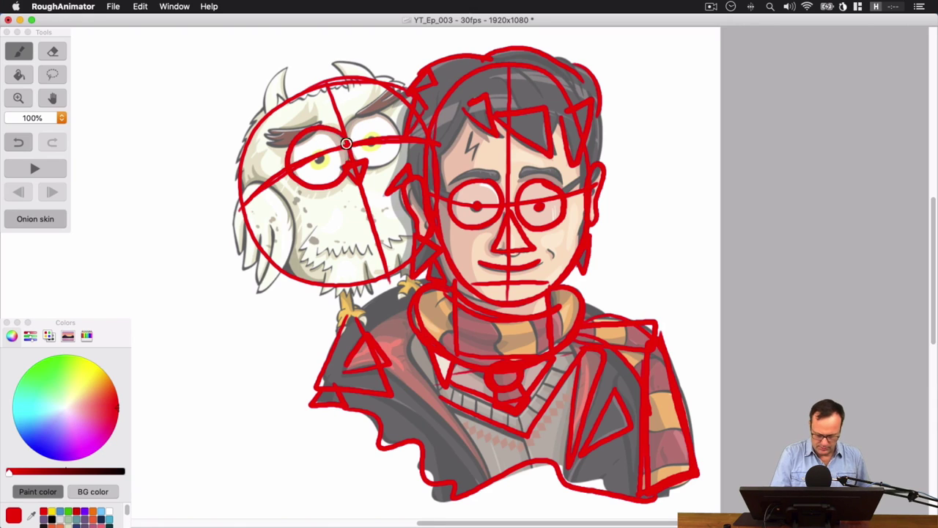
pyautogui.moveTo(396, 126)
pyautogui.mouseDown()
pyautogui.moveTo(371, 175)
pyautogui.moveTo(357, 166)
pyautogui.moveTo(402, 125)
pyautogui.mouseUp()
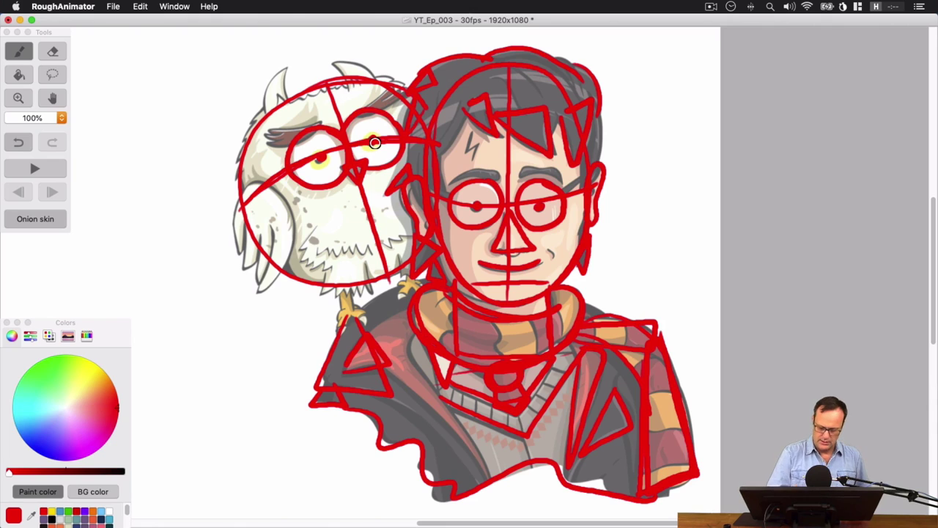
pyautogui.moveTo(321, 123)
pyautogui.mouseDown()
pyautogui.moveTo(275, 130)
pyautogui.moveTo(310, 135)
pyautogui.mouseUp()
pyautogui.moveTo(362, 117)
pyautogui.mouseDown()
pyautogui.moveTo(410, 92)
pyautogui.moveTo(403, 87)
pyautogui.moveTo(362, 116)
pyautogui.mouseUp()
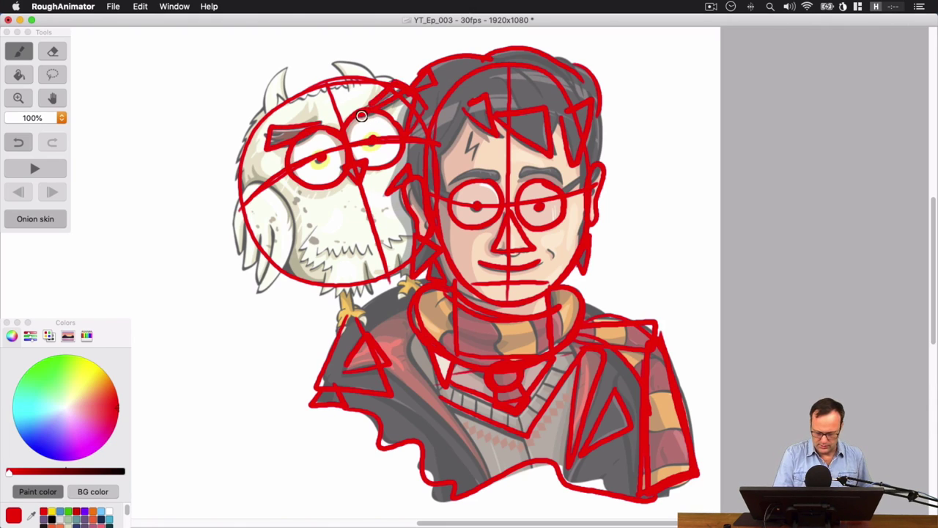
# Add two triangular ear tufts on top of the owl, and draw its wing with pointed feather tips and a curved inner edge
pyautogui.moveTo(292, 97)
pyautogui.mouseDown()
pyautogui.moveTo(290, 68)
pyautogui.moveTo(269, 113)
pyautogui.moveTo(293, 95)
pyautogui.mouseUp()
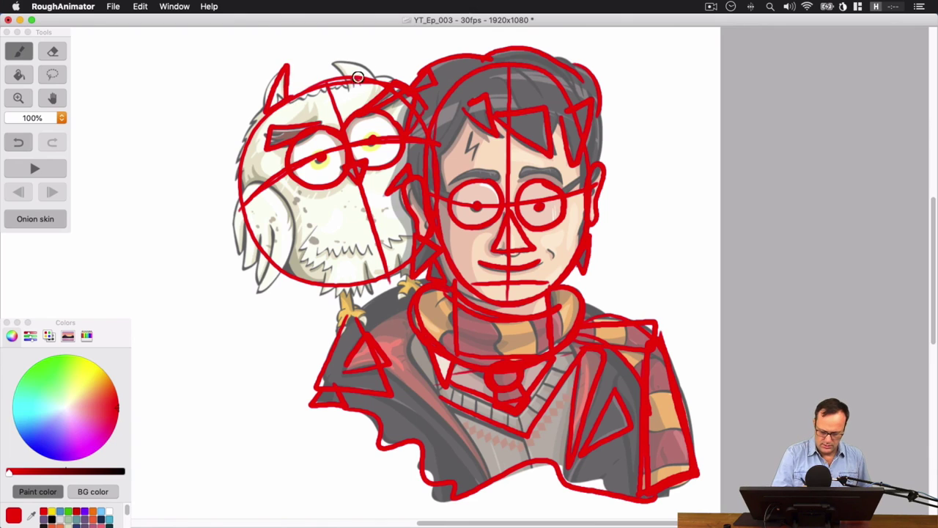
pyautogui.moveTo(357, 77)
pyautogui.mouseDown()
pyautogui.moveTo(336, 60)
pyautogui.moveTo(383, 74)
pyautogui.moveTo(365, 73)
pyautogui.mouseUp()
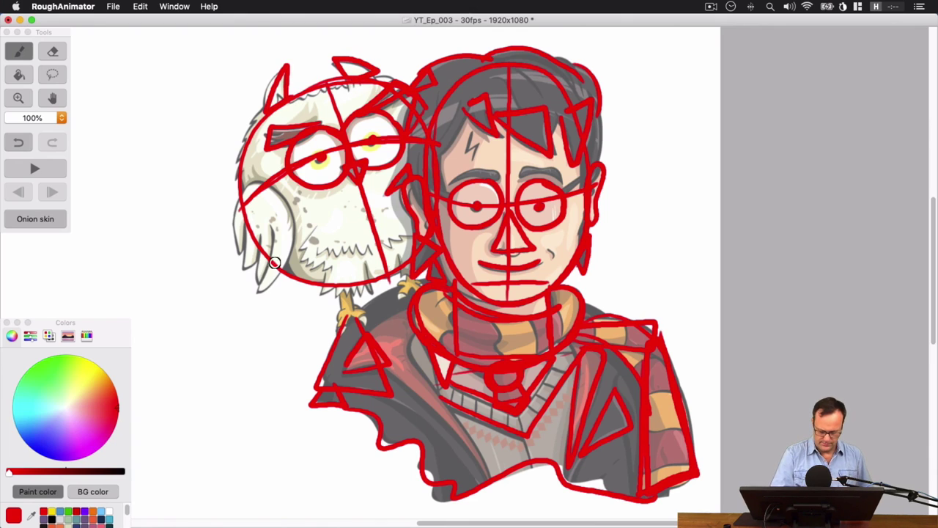
pyautogui.moveTo(243, 202)
pyautogui.mouseDown()
pyautogui.moveTo(240, 255)
pyautogui.moveTo(258, 232)
pyautogui.moveTo(254, 259)
pyautogui.moveTo(249, 236)
pyautogui.moveTo(258, 266)
pyautogui.moveTo(265, 247)
pyautogui.moveTo(259, 283)
pyautogui.moveTo(276, 259)
pyautogui.moveTo(262, 287)
pyautogui.moveTo(270, 256)
pyautogui.mouseUp()
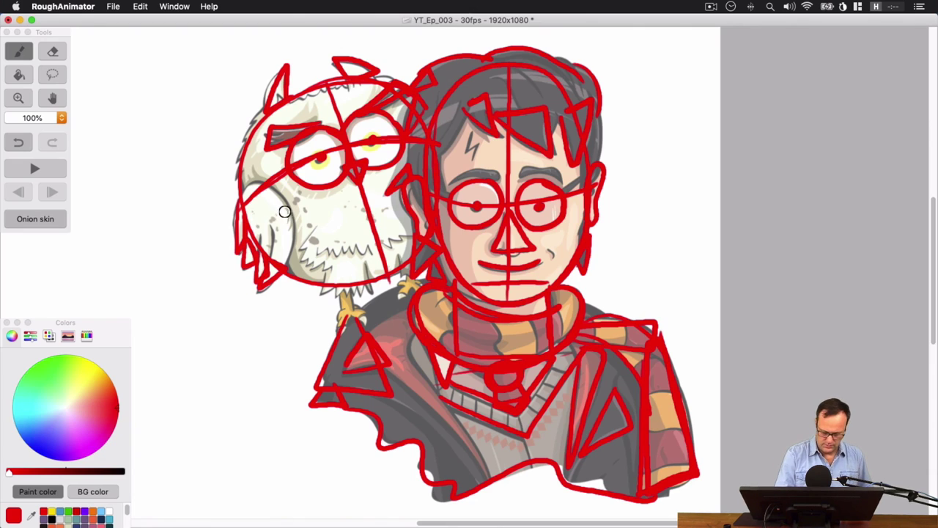
pyautogui.moveTo(291, 220); pyautogui.dragTo(244, 193)
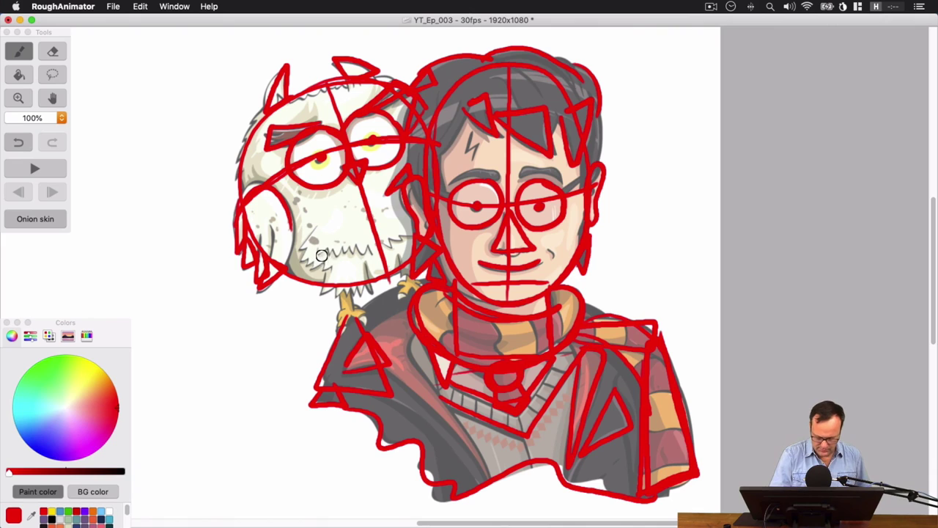
# Sketch zigzag feathers across the owl's belly and along the lower edge of its body
pyautogui.moveTo(318, 254)
pyautogui.mouseDown()
pyautogui.moveTo(417, 239)
pyautogui.moveTo(309, 248)
pyautogui.moveTo(316, 275)
pyautogui.moveTo(360, 243)
pyautogui.moveTo(345, 311)
pyautogui.moveTo(329, 281)
pyautogui.moveTo(329, 298)
pyautogui.moveTo(413, 273)
pyautogui.mouseUp()
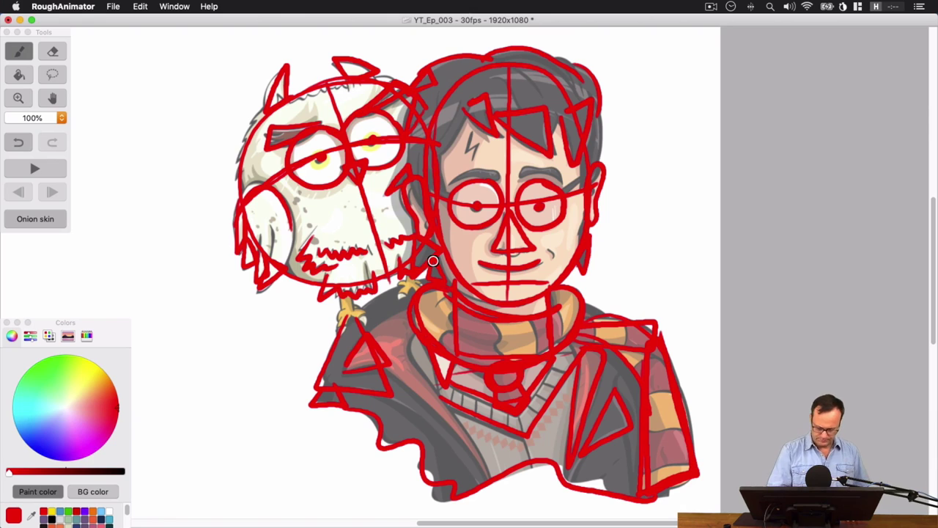
pyautogui.moveTo(262, 113); pyautogui.dragTo(236, 180)
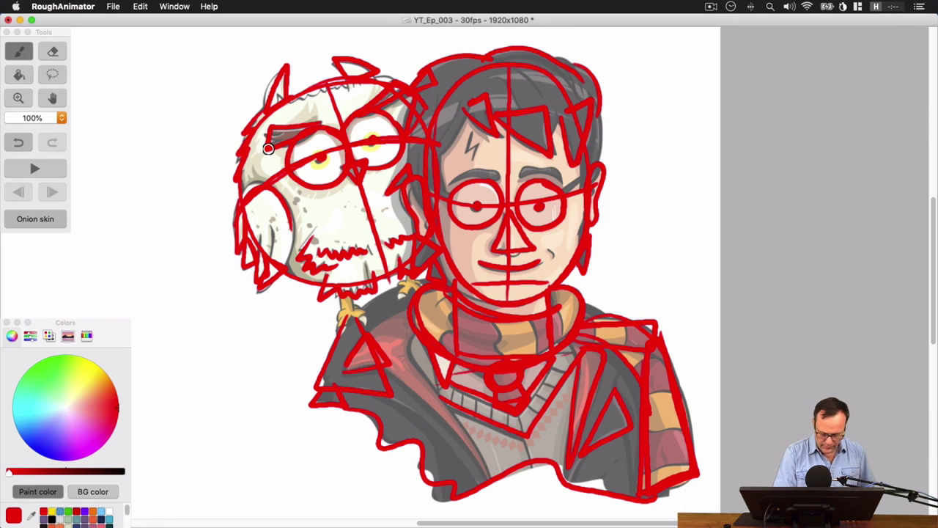
pyautogui.press('super+z')
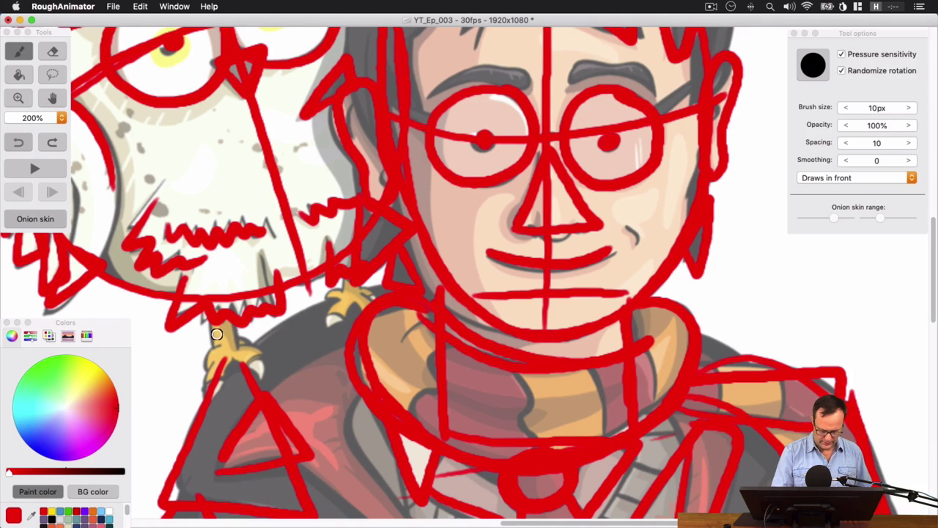
# Draw the owl's leg and both feet with small blocky and triangular claw shapes on the boy's shoulder
pyautogui.moveTo(217, 333)
pyautogui.mouseDown()
pyautogui.moveTo(227, 352)
pyautogui.moveTo(241, 338)
pyautogui.moveTo(222, 321)
pyautogui.mouseUp()
pyautogui.moveTo(218, 363)
pyautogui.mouseDown()
pyautogui.moveTo(206, 384)
pyautogui.moveTo(223, 383)
pyautogui.moveTo(202, 408)
pyautogui.mouseUp()
pyautogui.moveTo(253, 385)
pyautogui.mouseDown()
pyautogui.moveTo(269, 358)
pyautogui.moveTo(269, 383)
pyautogui.mouseUp()
pyautogui.moveTo(329, 320)
pyautogui.mouseDown()
pyautogui.moveTo(381, 307)
pyautogui.moveTo(331, 317)
pyautogui.moveTo(351, 300)
pyautogui.moveTo(358, 303)
pyautogui.moveTo(347, 318)
pyautogui.moveTo(342, 309)
pyautogui.moveTo(367, 312)
pyautogui.moveTo(354, 299)
pyautogui.moveTo(369, 300)
pyautogui.moveTo(364, 309)
pyautogui.moveTo(348, 297)
pyautogui.moveTo(347, 278)
pyautogui.moveTo(363, 296)
pyautogui.moveTo(360, 271)
pyautogui.moveTo(345, 302)
pyautogui.mouseUp()
pyautogui.moveTo(220, 360)
pyautogui.mouseDown()
pyautogui.moveTo(208, 381)
pyautogui.moveTo(227, 379)
pyautogui.moveTo(235, 354)
pyautogui.moveTo(254, 351)
pyautogui.moveTo(246, 368)
pyautogui.moveTo(259, 362)
pyautogui.moveTo(258, 351)
pyautogui.moveTo(231, 345)
pyautogui.moveTo(212, 361)
pyautogui.moveTo(213, 352)
pyautogui.moveTo(206, 374)
pyautogui.mouseUp()
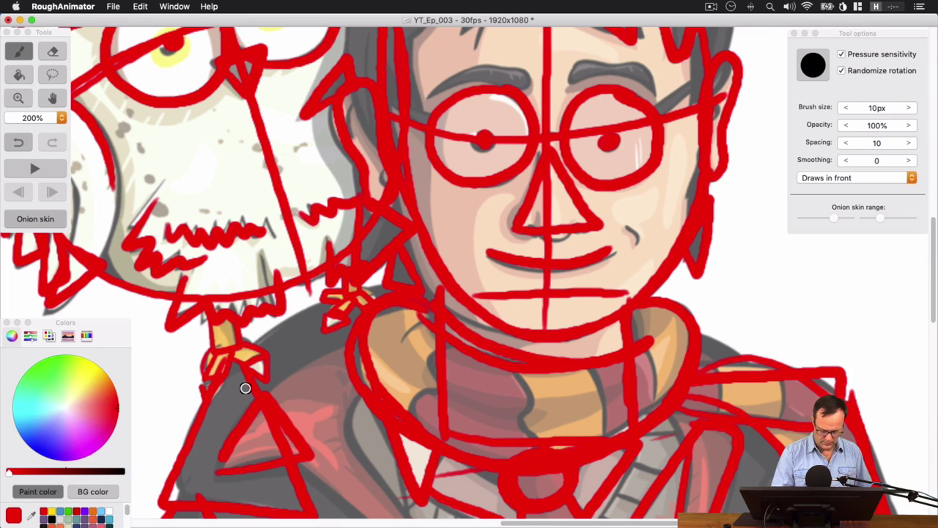
# Hide the Original layer by lowering its opacity to zero and view the whole set of red shapes on their own
pyautogui.press('super+minus')
pyautogui.press('super+minus')
pyautogui.press('super+minus')
pyautogui.press('super+minus')
pyautogui.press('super+minus')
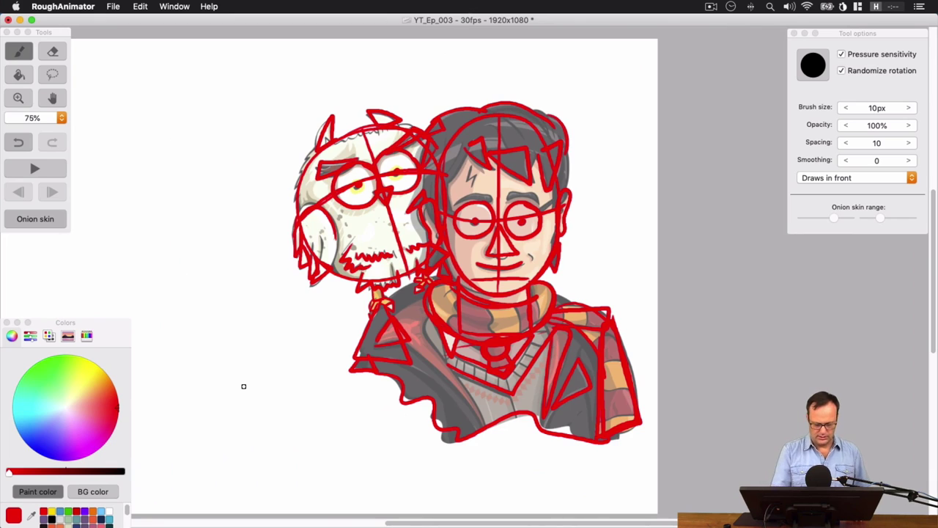
pyautogui.click(182, 8)
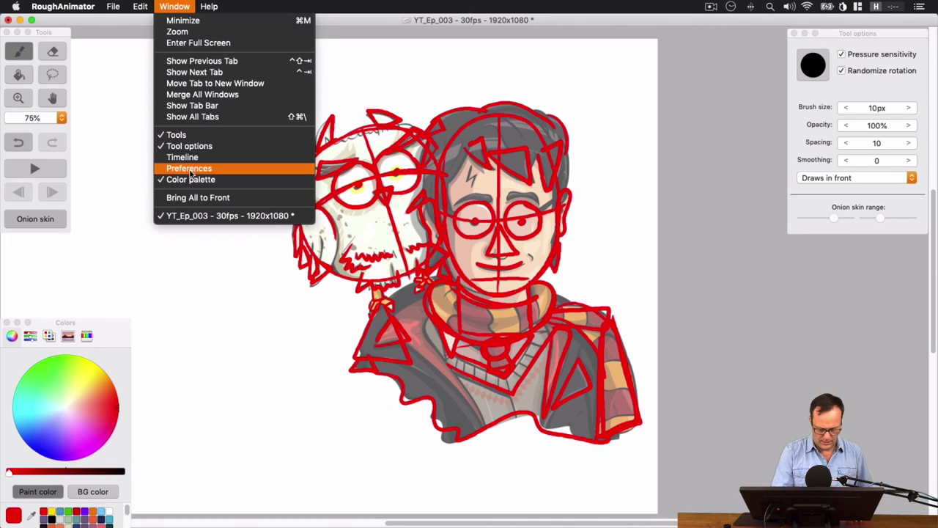
pyautogui.click(194, 158)
pyautogui.moveTo(126, 130); pyautogui.dragTo(81, 132)
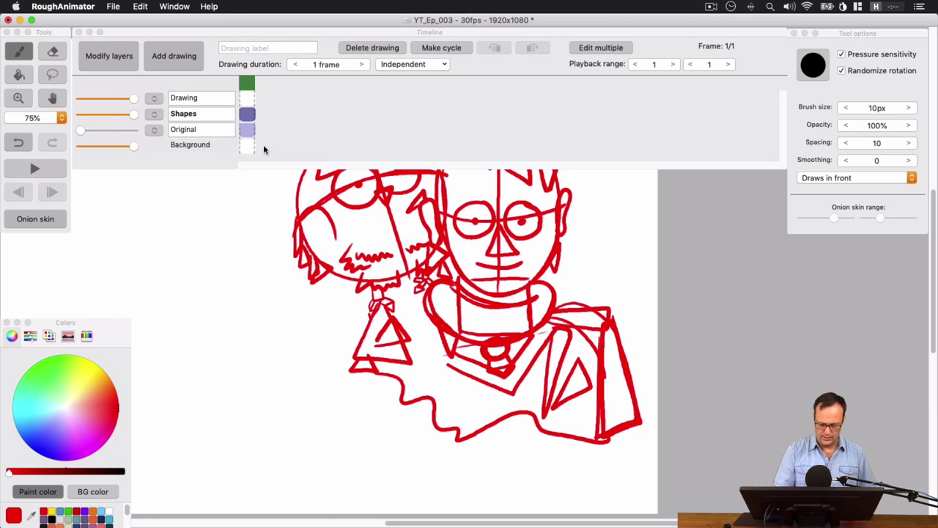
pyautogui.click(79, 32)
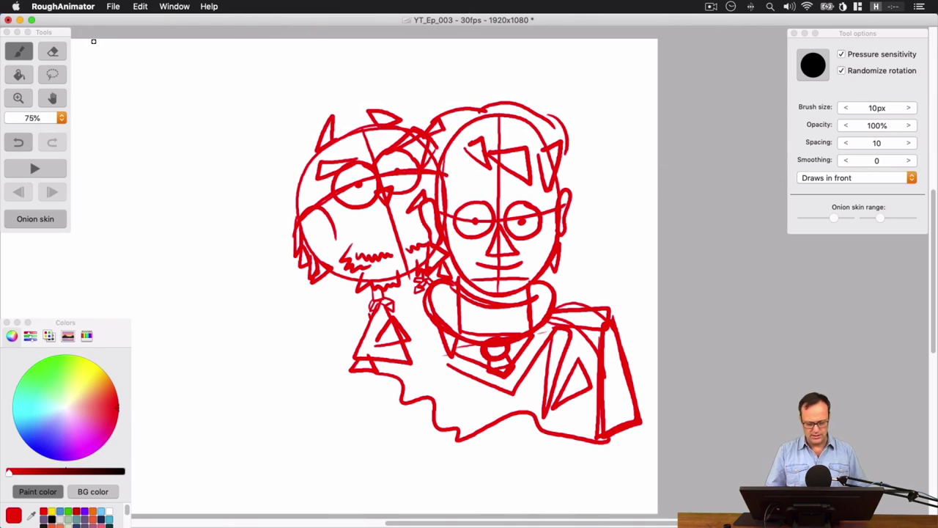
# Raise the Original layer's opacity to about half and select the Drawing layer's frame
pyautogui.click(174, 7)
pyautogui.click(190, 155)
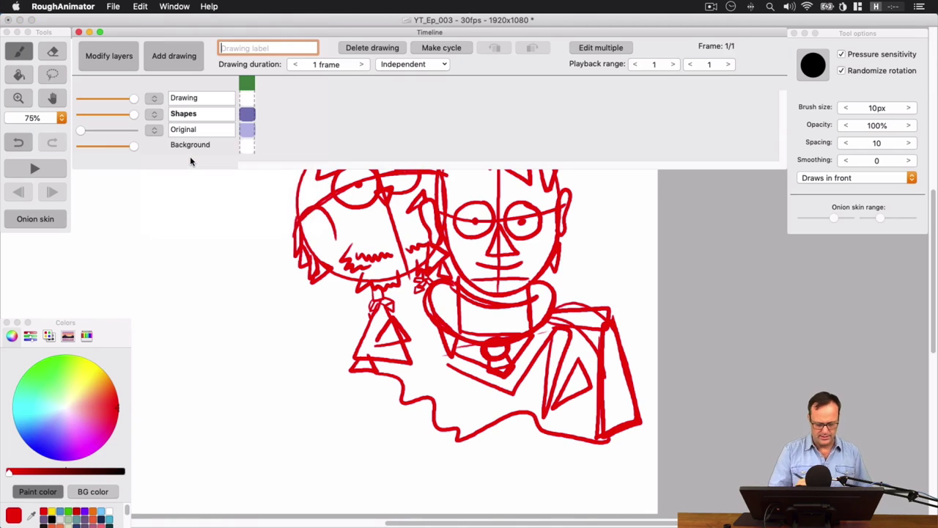
pyautogui.moveTo(81, 129)
pyautogui.mouseDown()
pyautogui.moveTo(131, 130)
pyautogui.moveTo(106, 138)
pyautogui.mouseUp()
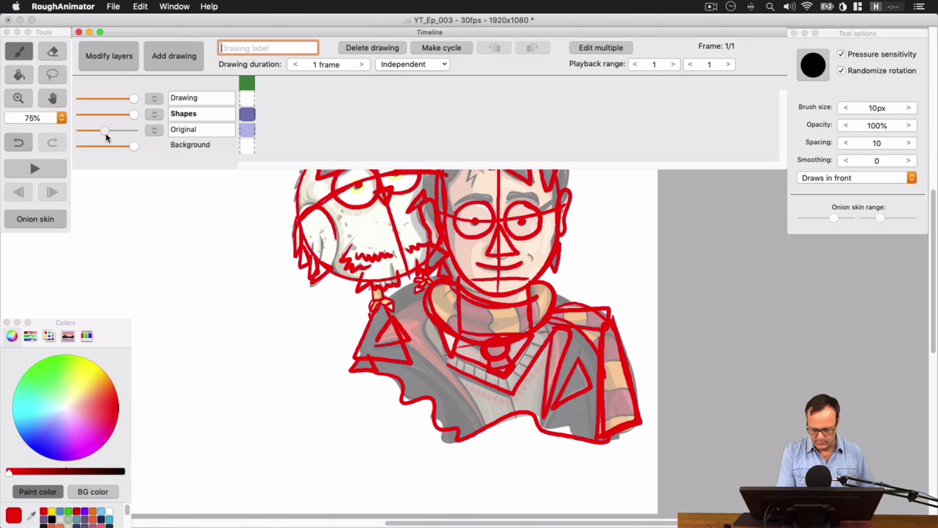
pyautogui.click(250, 97)
pyautogui.press('Tab')
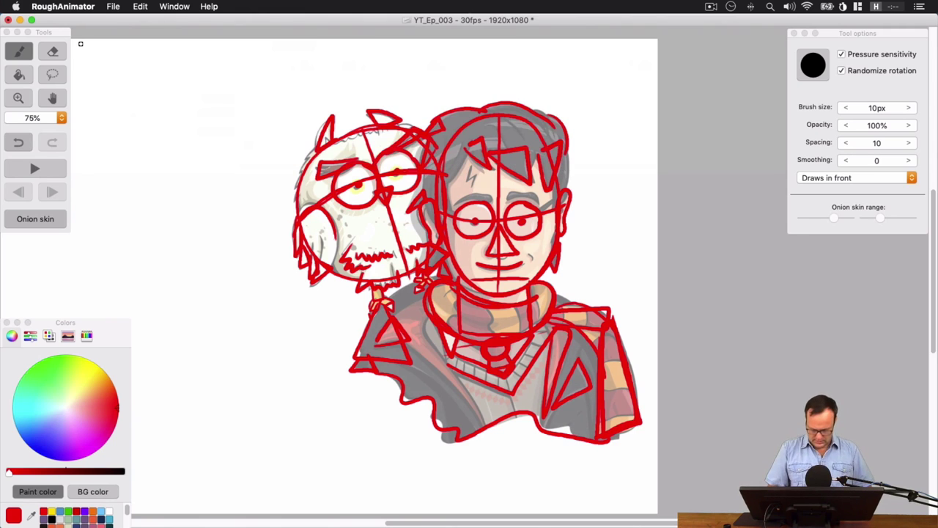
# In the blank area beside the reference, draw a circle for the owl's body and a touching upright oval for the boy's head
pyautogui.press('space')
pyautogui.moveTo(281, 335)
pyautogui.mouseDown()
pyautogui.moveTo(530, 330)
pyautogui.moveTo(457, 311)
pyautogui.moveTo(494, 312)
pyautogui.mouseUp()
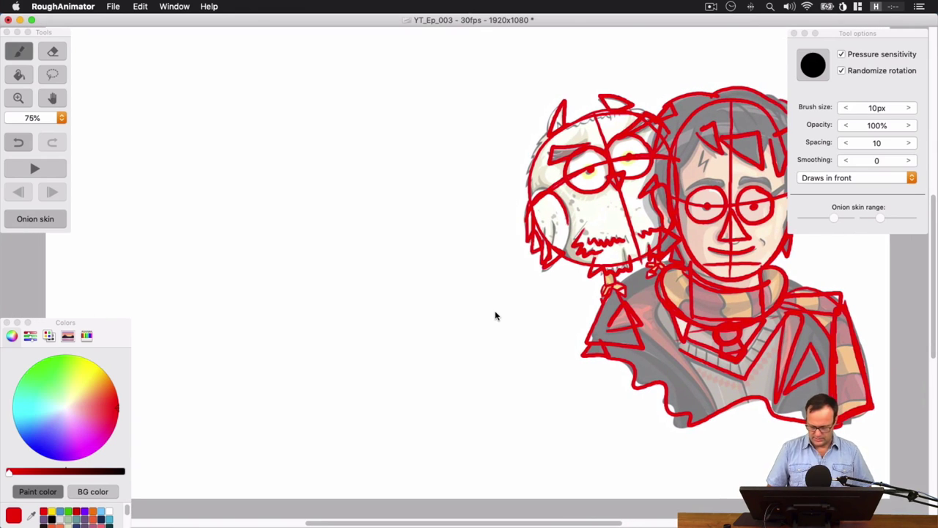
pyautogui.press('super+minus')
pyautogui.press('super+equal')
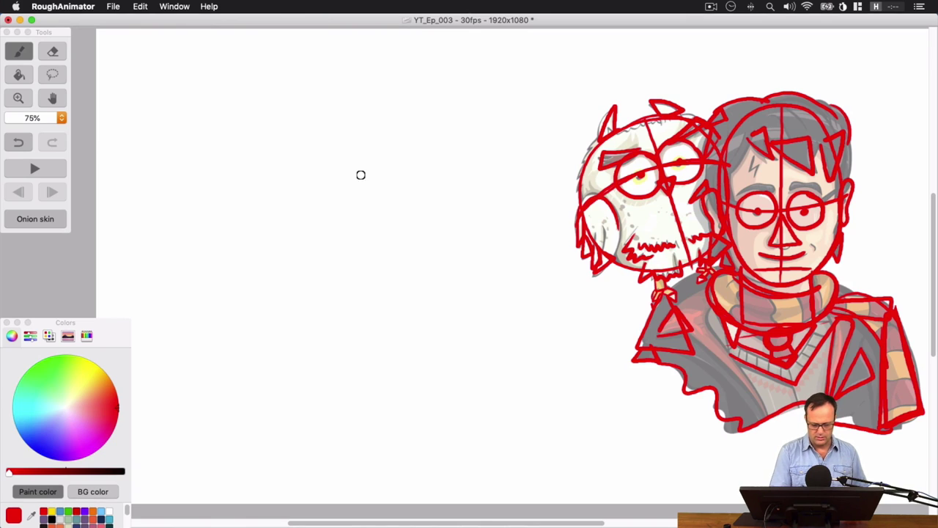
pyautogui.moveTo(240, 142)
pyautogui.mouseDown()
pyautogui.moveTo(168, 191)
pyautogui.moveTo(243, 130)
pyautogui.moveTo(297, 167)
pyautogui.moveTo(197, 129)
pyautogui.mouseUp()
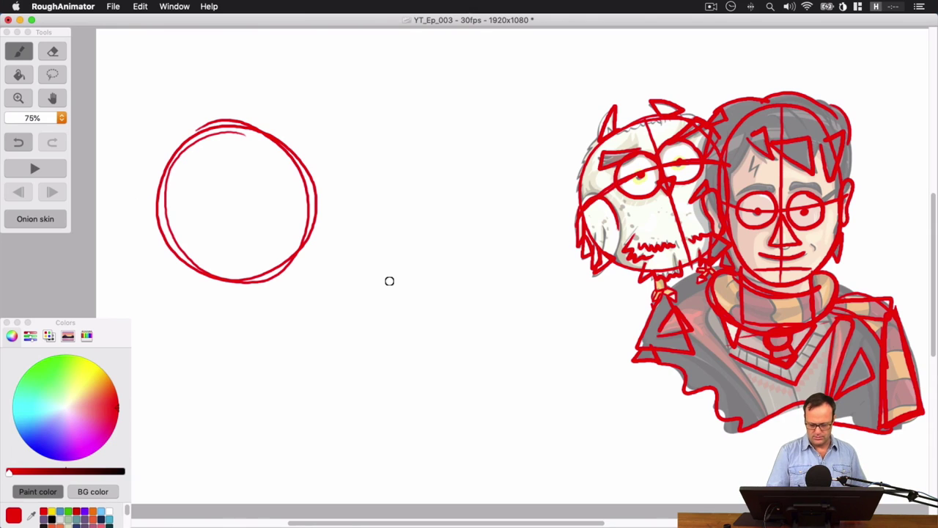
pyautogui.moveTo(318, 201)
pyautogui.mouseDown()
pyautogui.moveTo(437, 138)
pyautogui.moveTo(322, 245)
pyautogui.moveTo(313, 183)
pyautogui.mouseUp()
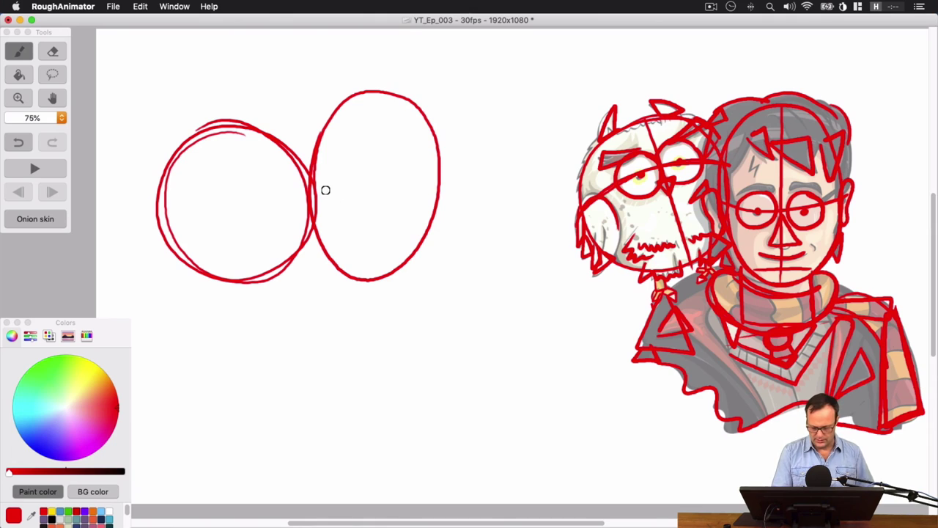
# Add curved eye lines and centre lines to both heads, upright on the boy's oval and tilted on the owl's circle
pyautogui.moveTo(315, 188)
pyautogui.mouseDown()
pyautogui.moveTo(402, 190)
pyautogui.moveTo(440, 176)
pyautogui.mouseUp()
pyautogui.moveTo(371, 94); pyautogui.dragTo(372, 264)
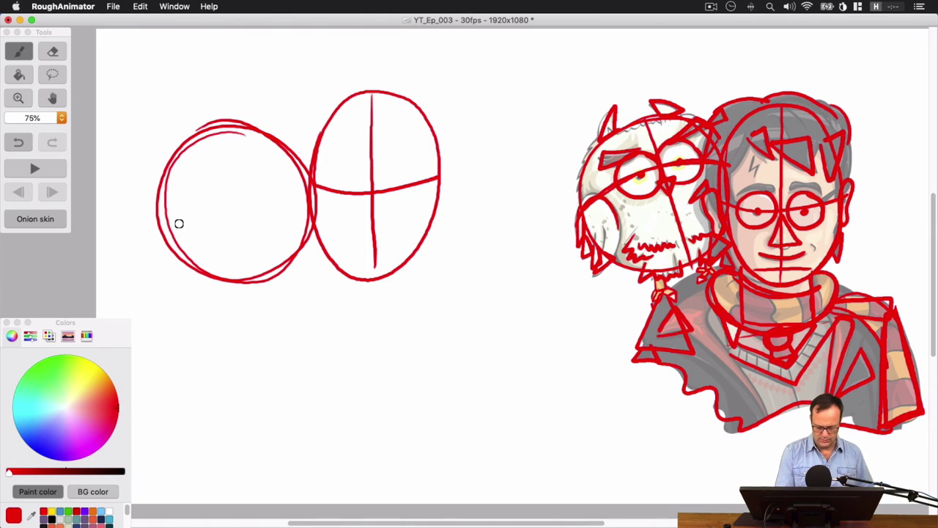
pyautogui.moveTo(171, 220); pyautogui.dragTo(302, 173)
pyautogui.moveTo(219, 132); pyautogui.dragTo(269, 272)
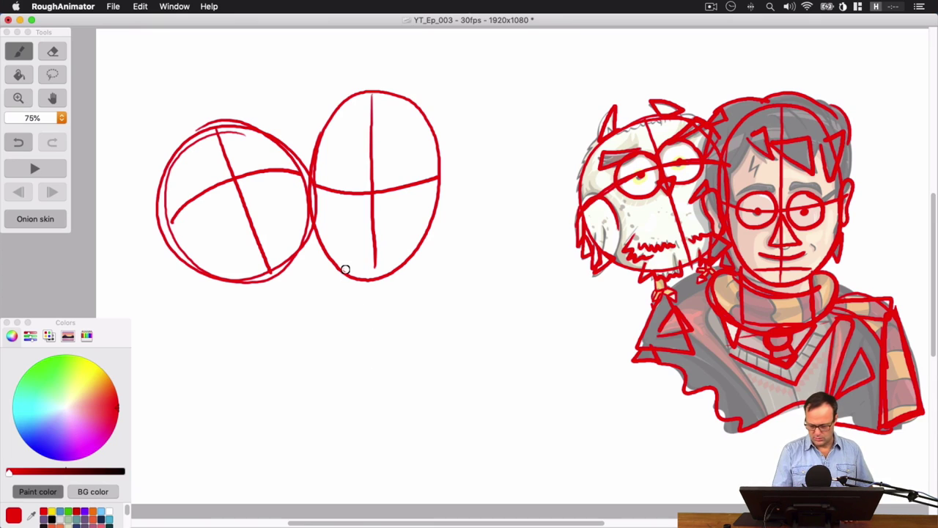
# Draw the boy's boxy neck, the curved scarf wrapped around it, and the scarf end crossing the shoulder and hanging down
pyautogui.moveTo(345, 268)
pyautogui.mouseDown()
pyautogui.moveTo(355, 309)
pyautogui.moveTo(409, 308)
pyautogui.moveTo(411, 262)
pyautogui.mouseUp()
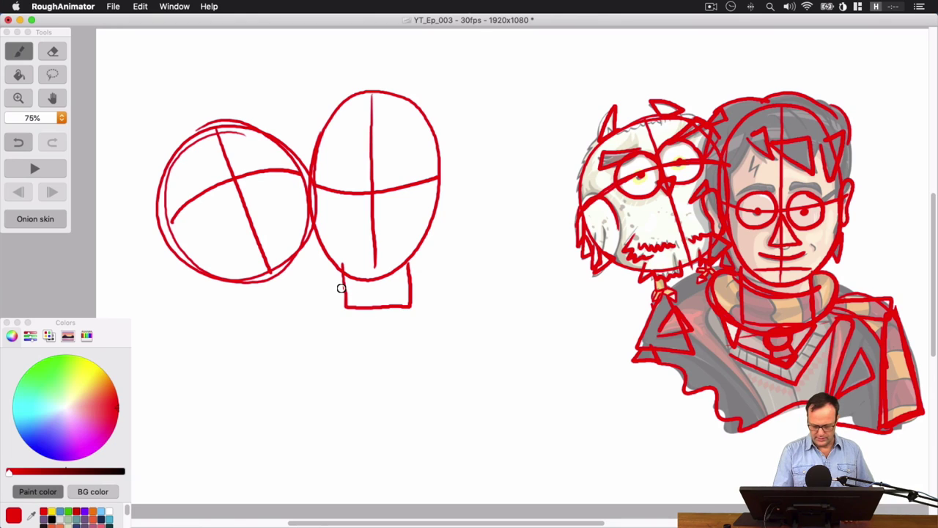
pyautogui.moveTo(343, 273)
pyautogui.mouseDown()
pyautogui.moveTo(308, 289)
pyautogui.moveTo(321, 329)
pyautogui.moveTo(376, 349)
pyautogui.moveTo(436, 334)
pyautogui.moveTo(458, 303)
pyautogui.moveTo(453, 276)
pyautogui.moveTo(434, 270)
pyautogui.moveTo(413, 290)
pyautogui.moveTo(364, 300)
pyautogui.moveTo(334, 268)
pyautogui.mouseUp()
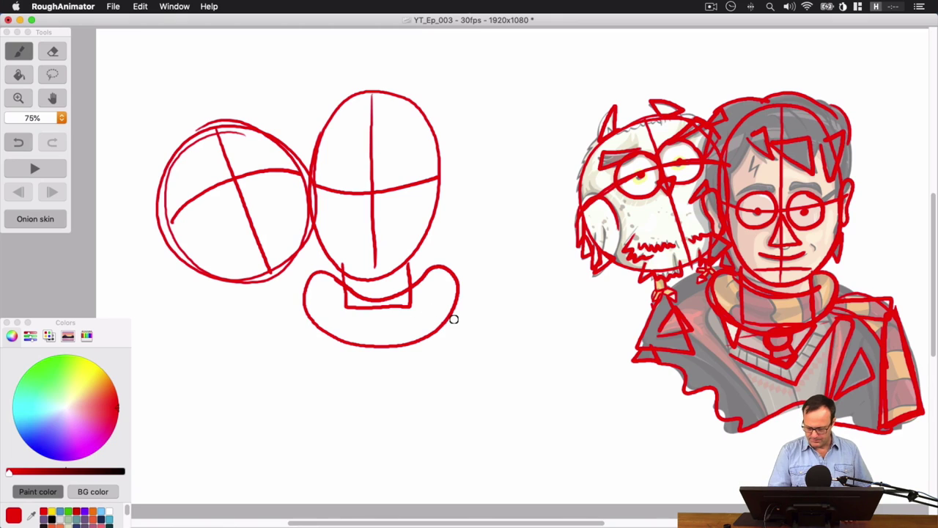
pyautogui.moveTo(443, 324)
pyautogui.mouseDown()
pyautogui.moveTo(509, 300)
pyautogui.moveTo(459, 290)
pyautogui.mouseUp()
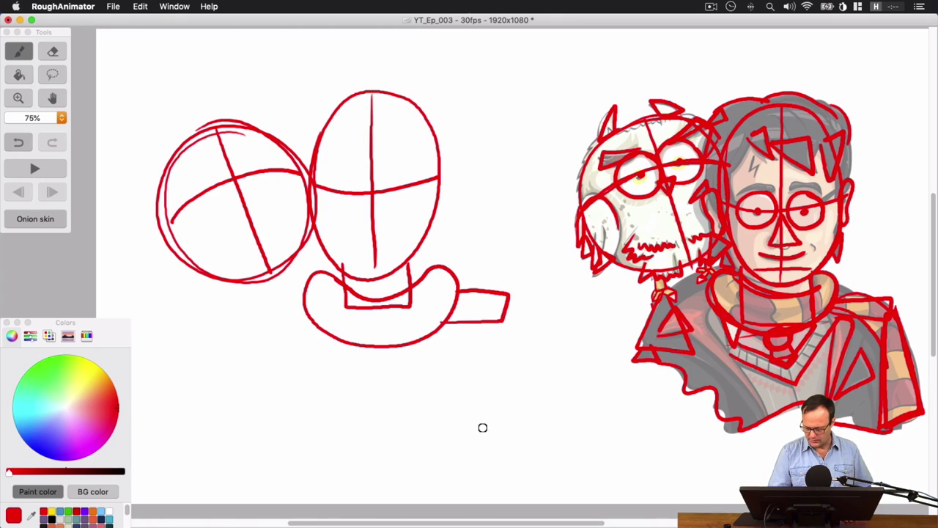
pyautogui.moveTo(505, 321)
pyautogui.mouseDown()
pyautogui.moveTo(511, 432)
pyautogui.moveTo(551, 414)
pyautogui.moveTo(522, 288)
pyautogui.mouseUp()
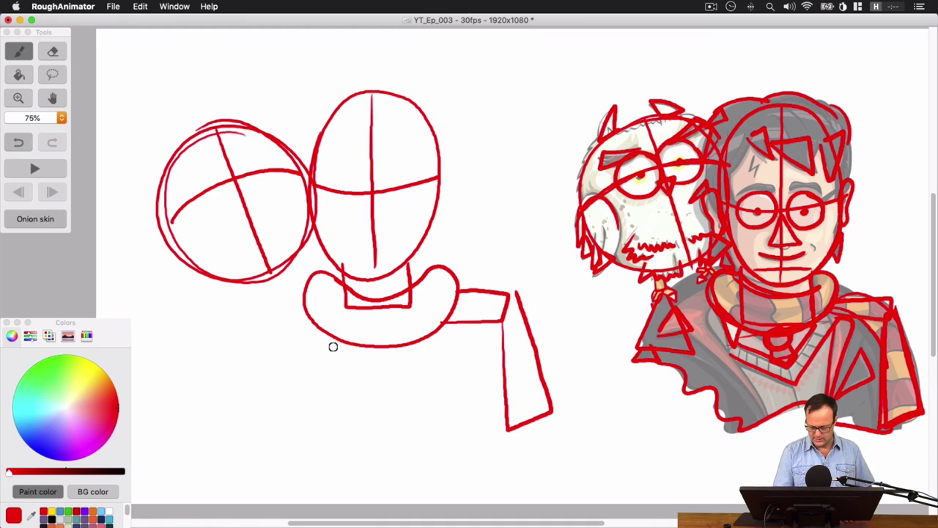
# Draw the sweater's double V-neckline and the triangular robe folds on the chest and on the shoulder below the owl
pyautogui.moveTo(331, 343)
pyautogui.mouseDown()
pyautogui.moveTo(392, 387)
pyautogui.moveTo(438, 341)
pyautogui.moveTo(372, 406)
pyautogui.moveTo(387, 415)
pyautogui.moveTo(450, 344)
pyautogui.mouseUp()
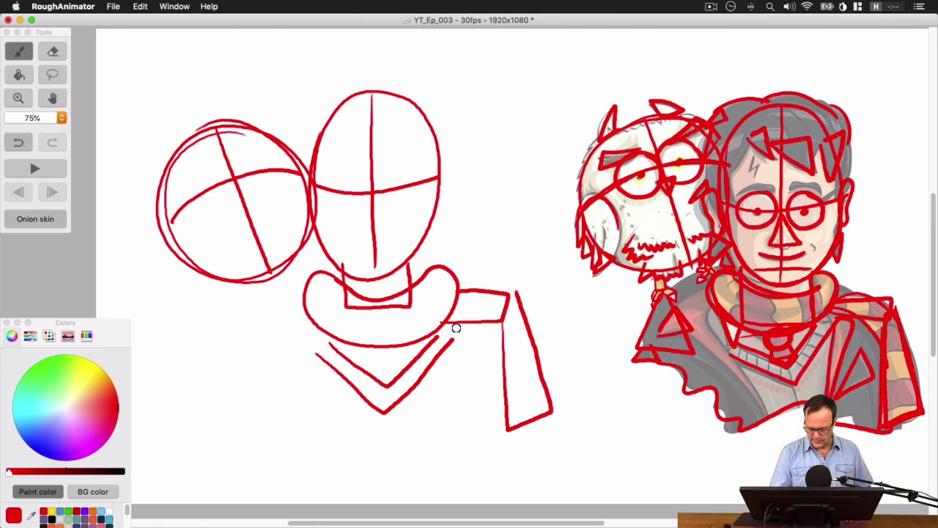
pyautogui.moveTo(456, 328)
pyautogui.mouseDown()
pyautogui.moveTo(445, 420)
pyautogui.moveTo(478, 338)
pyautogui.moveTo(443, 425)
pyautogui.mouseUp()
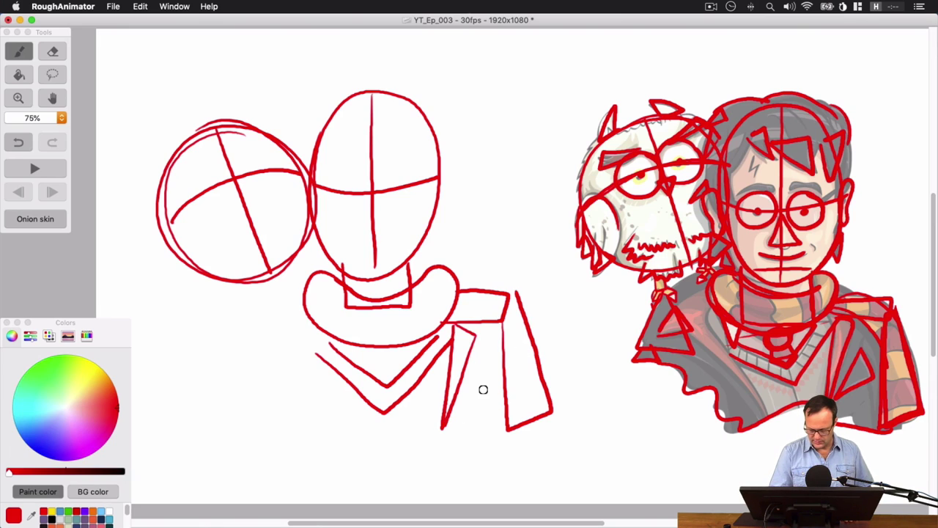
pyautogui.moveTo(483, 389)
pyautogui.mouseDown()
pyautogui.moveTo(496, 417)
pyautogui.moveTo(450, 427)
pyautogui.mouseUp()
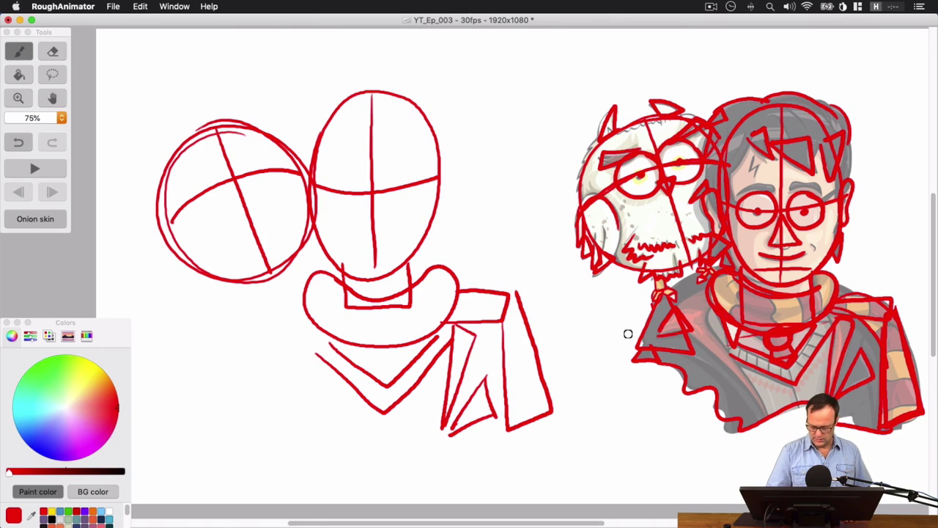
pyautogui.moveTo(261, 322)
pyautogui.mouseDown()
pyautogui.moveTo(286, 382)
pyautogui.moveTo(269, 329)
pyautogui.moveTo(276, 341)
pyautogui.moveTo(264, 356)
pyautogui.moveTo(286, 357)
pyautogui.moveTo(270, 322)
pyautogui.mouseUp()
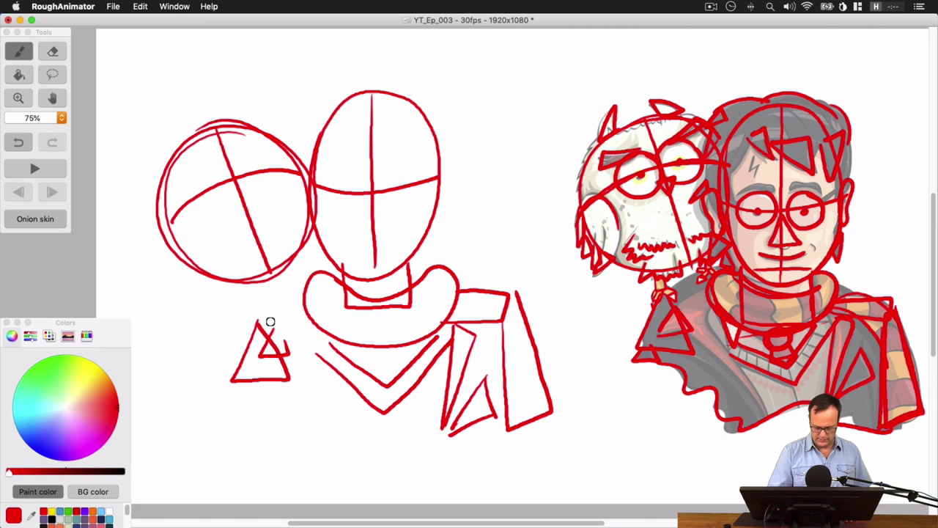
pyautogui.moveTo(244, 384)
pyautogui.mouseDown()
pyautogui.moveTo(237, 392)
pyautogui.moveTo(256, 376)
pyautogui.mouseUp()
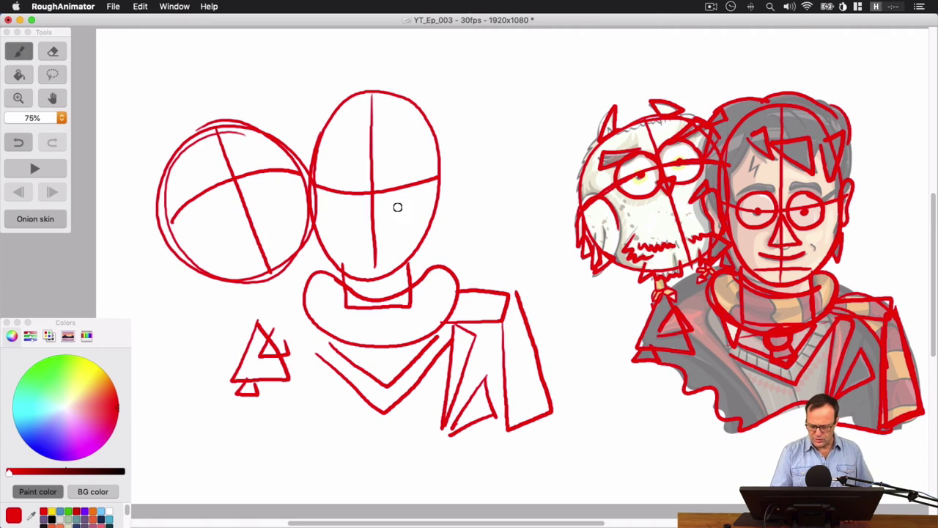
# Draw the boy's pupils, round glasses, triangular nose, smile and both ears around the face guidelines
pyautogui.click(343, 192)
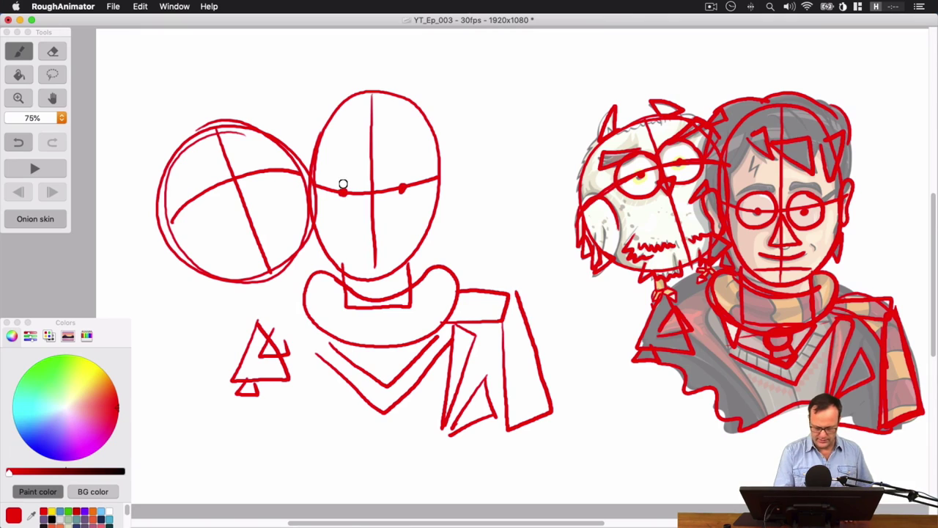
pyautogui.moveTo(359, 176)
pyautogui.mouseDown()
pyautogui.moveTo(327, 189)
pyautogui.moveTo(340, 212)
pyautogui.moveTo(363, 207)
pyautogui.moveTo(359, 176)
pyautogui.mouseUp()
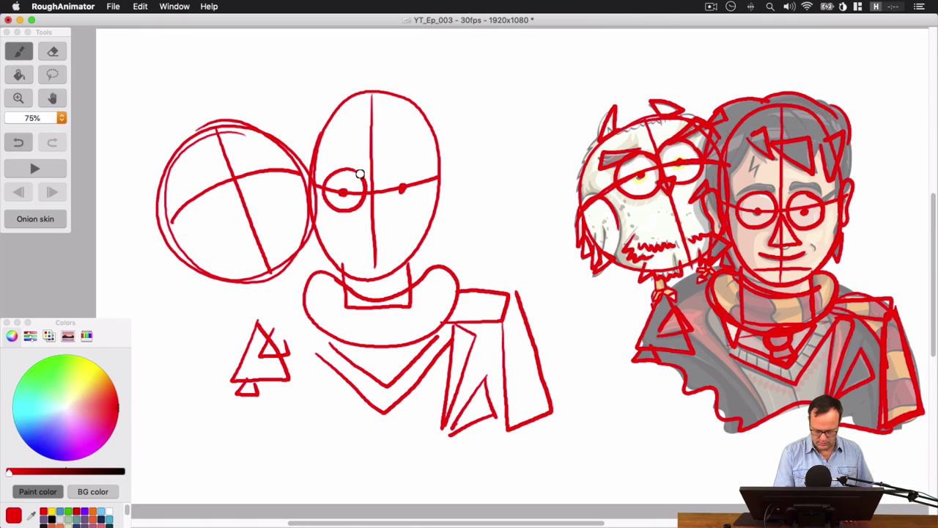
pyautogui.moveTo(417, 171)
pyautogui.mouseDown()
pyautogui.moveTo(389, 181)
pyautogui.moveTo(395, 206)
pyautogui.moveTo(422, 200)
pyautogui.moveTo(404, 181)
pyautogui.mouseUp()
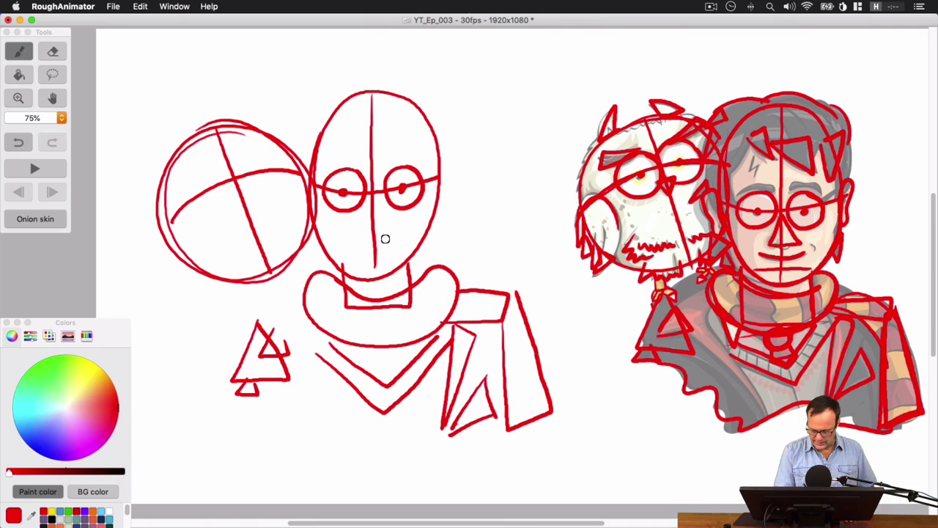
pyautogui.moveTo(360, 237)
pyautogui.mouseDown()
pyautogui.moveTo(395, 234)
pyautogui.moveTo(375, 201)
pyautogui.moveTo(360, 233)
pyautogui.moveTo(373, 257)
pyautogui.moveTo(396, 247)
pyautogui.mouseUp()
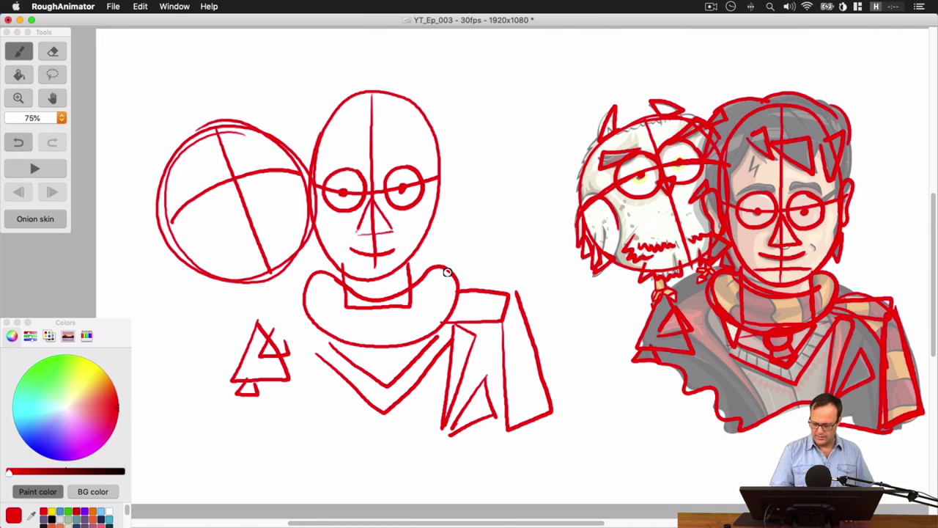
pyautogui.moveTo(442, 169); pyautogui.dragTo(442, 214)
pyautogui.moveTo(315, 166); pyautogui.dragTo(302, 208)
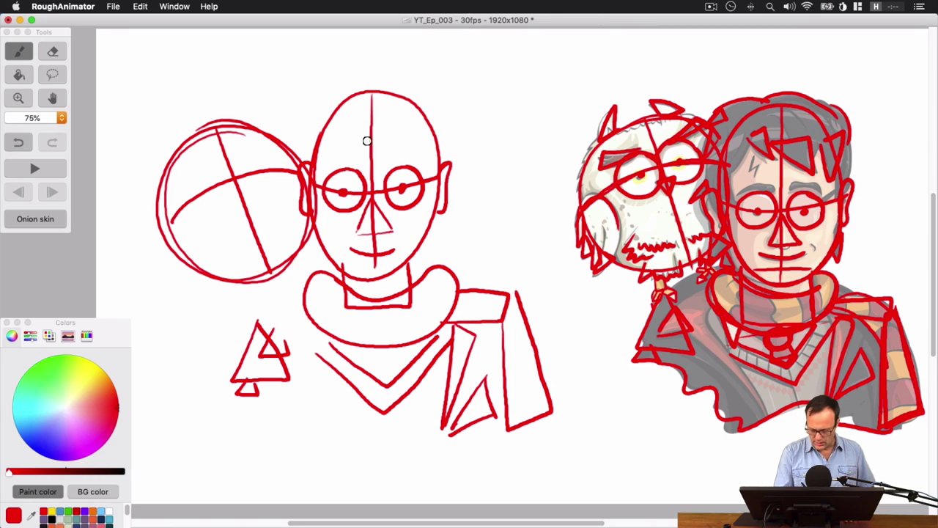
# Draw the boy's hair with triangular fringe locks on the forehead and a rounded outline over the top and sides of the head
pyautogui.moveTo(355, 142)
pyautogui.mouseDown()
pyautogui.moveTo(367, 151)
pyautogui.moveTo(357, 125)
pyautogui.moveTo(367, 151)
pyautogui.moveTo(396, 152)
pyautogui.moveTo(406, 124)
pyautogui.moveTo(405, 154)
pyautogui.moveTo(421, 151)
pyautogui.moveTo(431, 126)
pyautogui.moveTo(412, 123)
pyautogui.mouseUp()
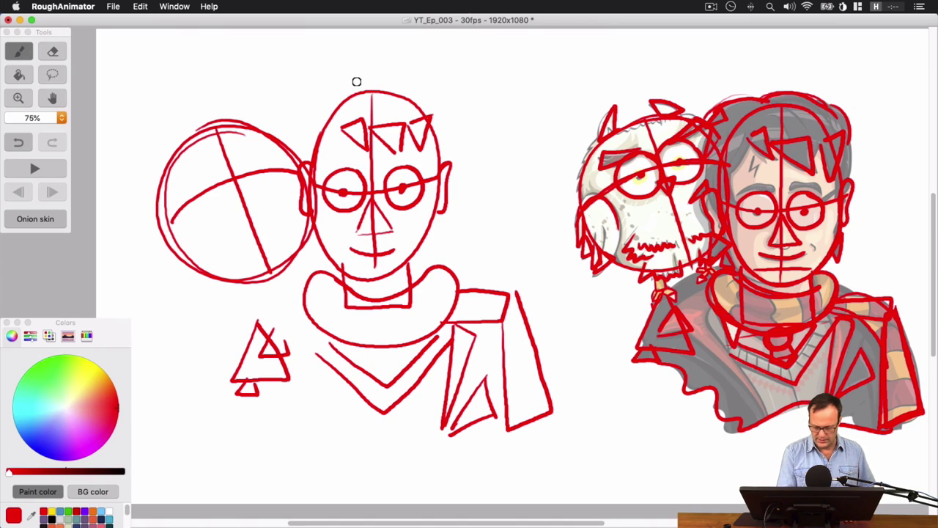
pyautogui.moveTo(324, 117)
pyautogui.mouseDown()
pyautogui.moveTo(352, 89)
pyautogui.moveTo(310, 102)
pyautogui.mouseUp()
pyautogui.press('super+z')
pyautogui.moveTo(372, 82); pyautogui.dragTo(436, 102)
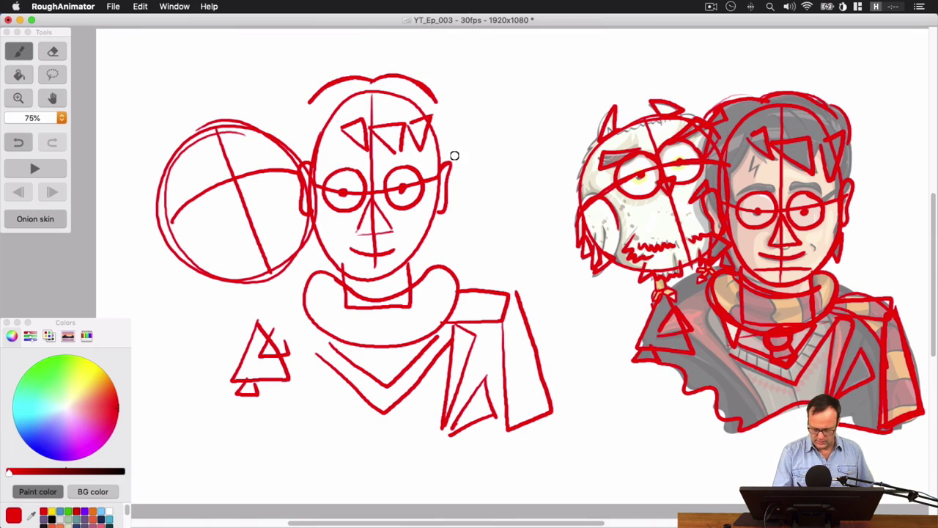
pyautogui.moveTo(440, 94)
pyautogui.mouseDown()
pyautogui.moveTo(455, 139)
pyautogui.moveTo(452, 170)
pyautogui.mouseUp()
pyautogui.moveTo(315, 93); pyautogui.dragTo(300, 173)
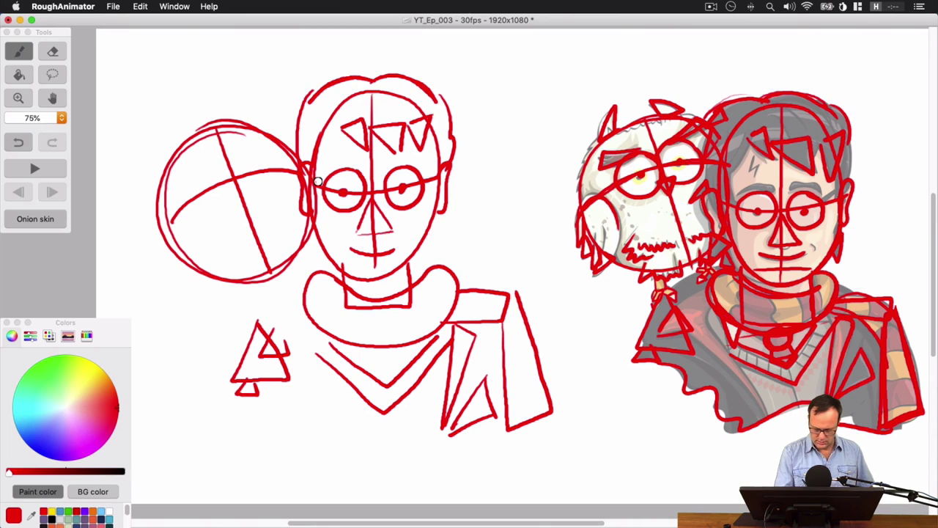
pyautogui.moveTo(348, 135)
pyautogui.mouseDown()
pyautogui.moveTo(326, 143)
pyautogui.moveTo(321, 166)
pyautogui.mouseUp()
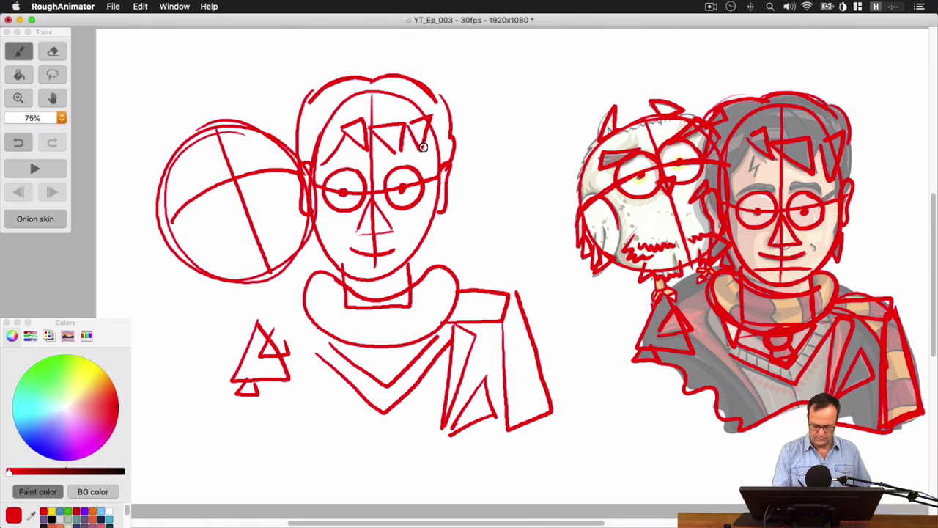
pyautogui.moveTo(423, 147)
pyautogui.mouseDown()
pyautogui.moveTo(423, 157)
pyautogui.moveTo(420, 129)
pyautogui.mouseUp()
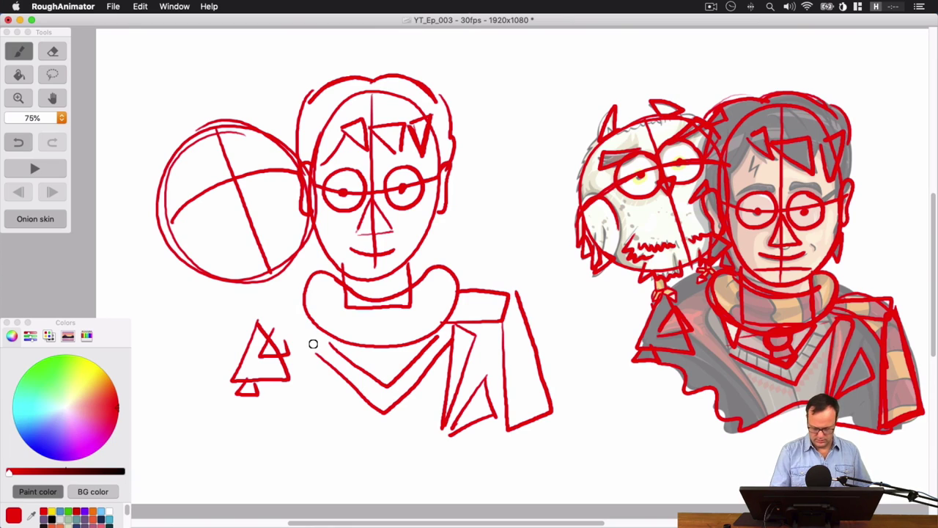
# Draw the shoulder curve, tie knot and long robe front lines on the copy, adding matching robe lines to the traced reference
pyautogui.moveTo(261, 317); pyautogui.dragTo(305, 287)
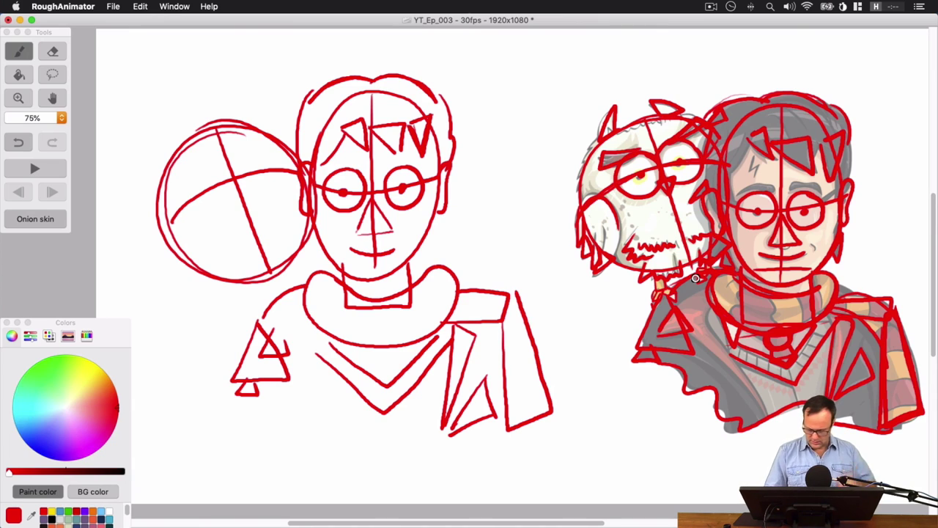
pyautogui.moveTo(381, 355)
pyautogui.mouseDown()
pyautogui.moveTo(402, 348)
pyautogui.moveTo(384, 365)
pyautogui.moveTo(382, 345)
pyautogui.moveTo(406, 347)
pyautogui.moveTo(379, 362)
pyautogui.moveTo(377, 380)
pyautogui.moveTo(407, 376)
pyautogui.mouseUp()
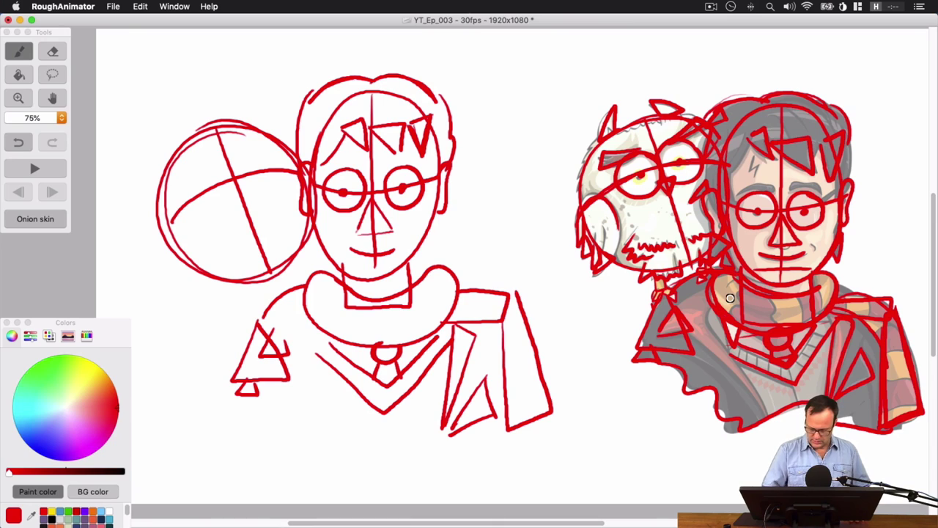
pyautogui.moveTo(709, 307); pyautogui.dragTo(773, 434)
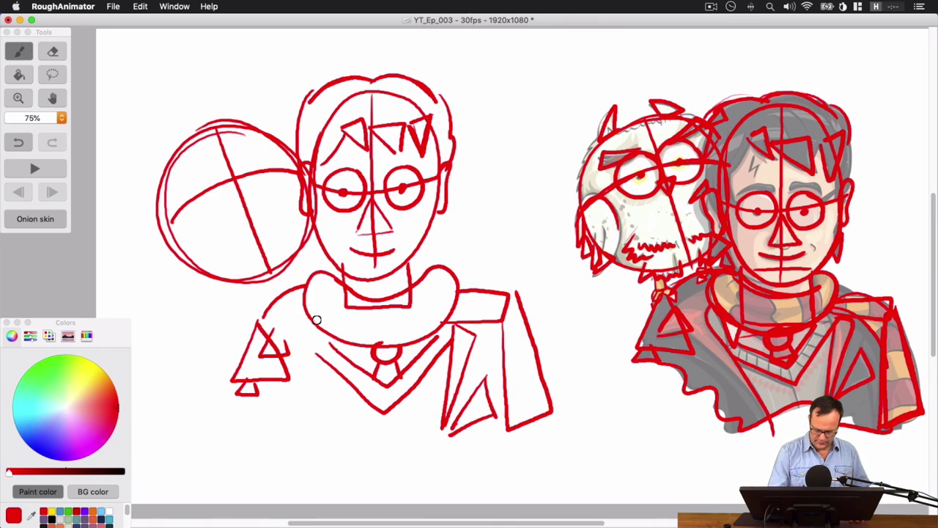
pyautogui.moveTo(316, 319)
pyautogui.mouseDown()
pyautogui.moveTo(305, 335)
pyautogui.moveTo(371, 446)
pyautogui.mouseUp()
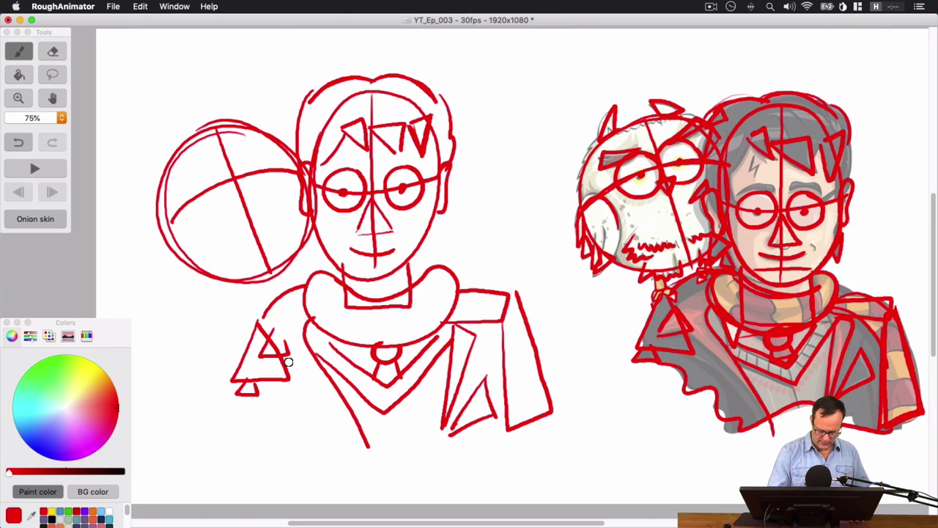
pyautogui.moveTo(290, 358); pyautogui.dragTo(364, 456)
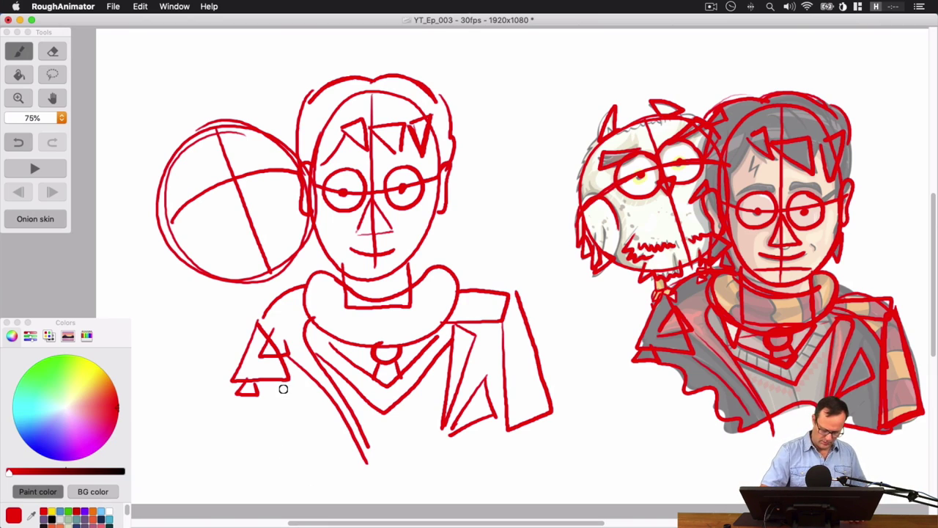
pyautogui.moveTo(279, 383); pyautogui.dragTo(355, 474)
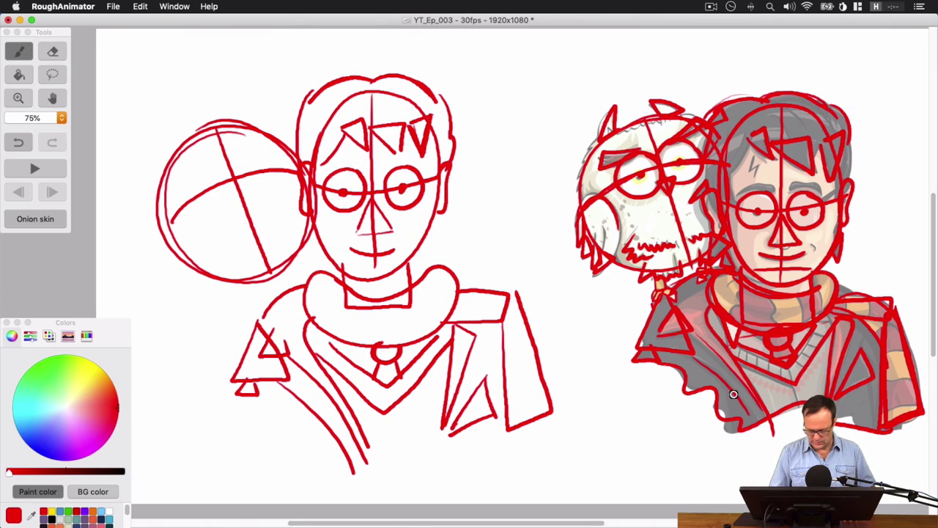
# Draw the wavy lower edge of the robe up to the scarf end and erase the robe line that extends below it
pyautogui.moveTo(255, 396)
pyautogui.mouseDown()
pyautogui.moveTo(427, 456)
pyautogui.moveTo(480, 445)
pyautogui.moveTo(533, 417)
pyautogui.mouseUp()
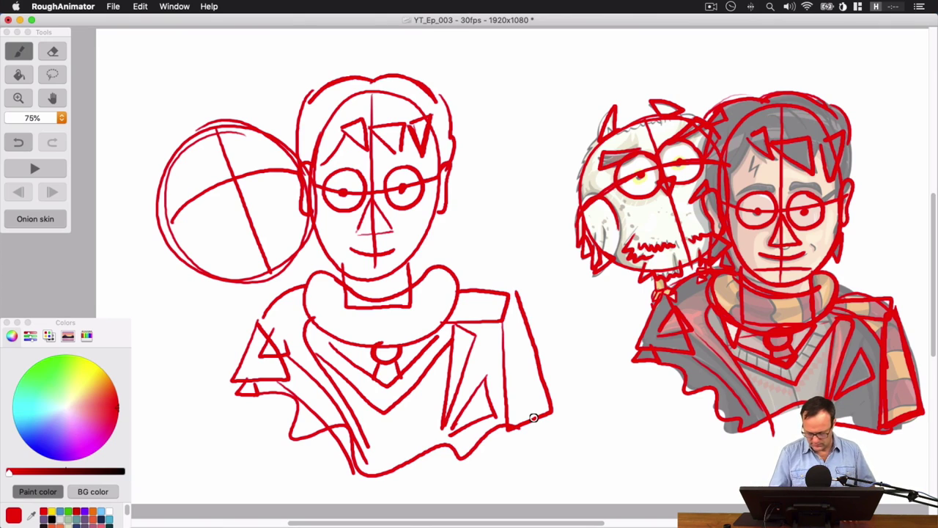
pyautogui.click(52, 51)
pyautogui.moveTo(339, 434)
pyautogui.mouseDown()
pyautogui.moveTo(344, 449)
pyautogui.moveTo(338, 427)
pyautogui.mouseUp()
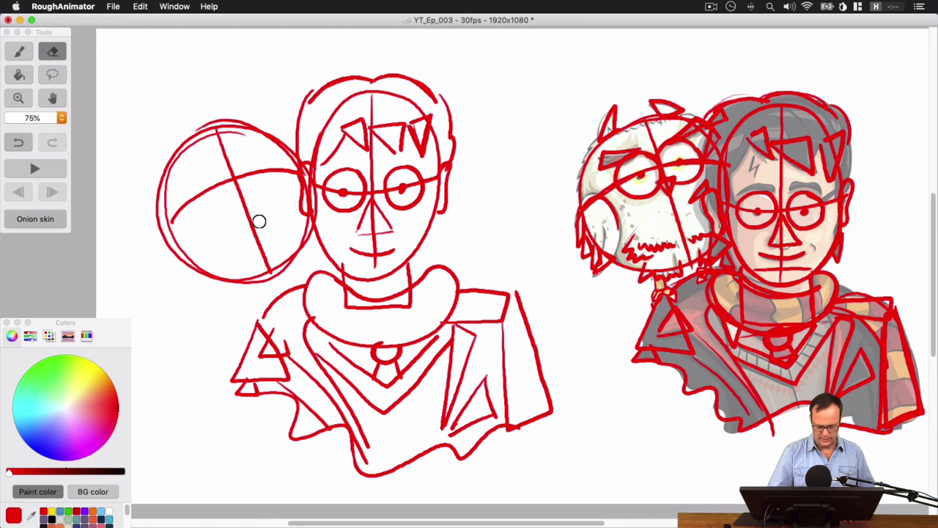
# Mark the owl's two pupils along the curved eye guideline and draw a round eye circle around each
pyautogui.click(28, 49)
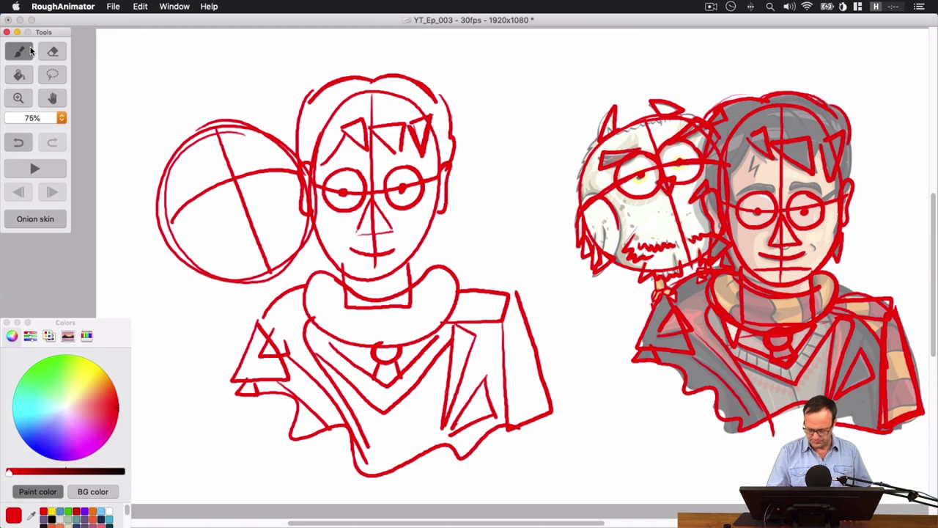
pyautogui.click(472, 338)
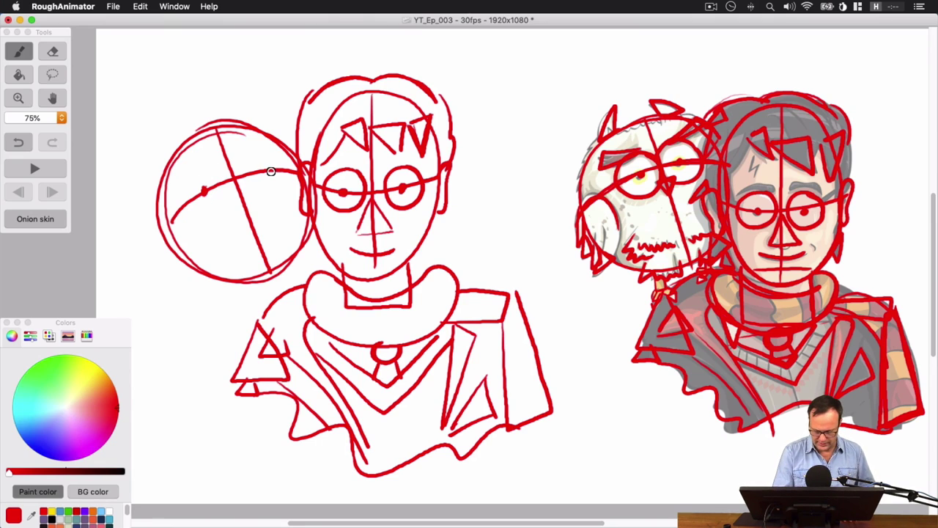
pyautogui.press('super+z')
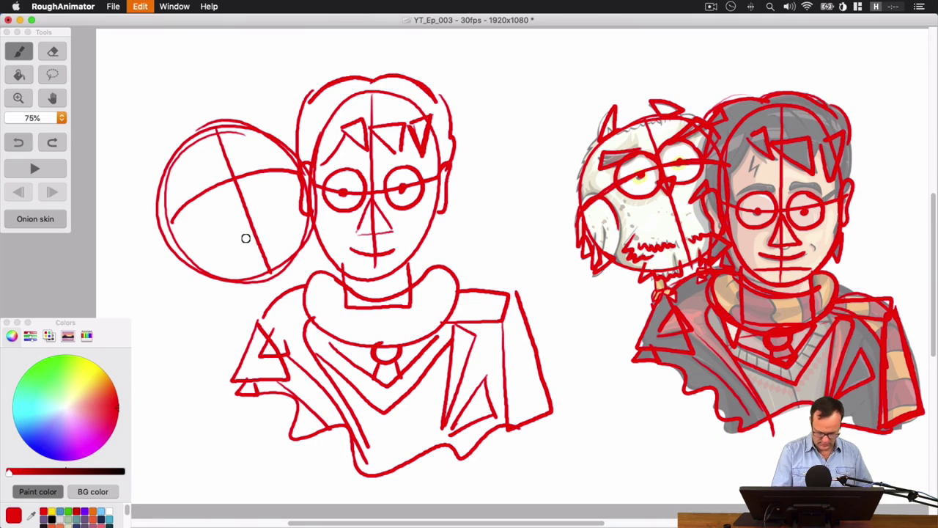
pyautogui.click(213, 185)
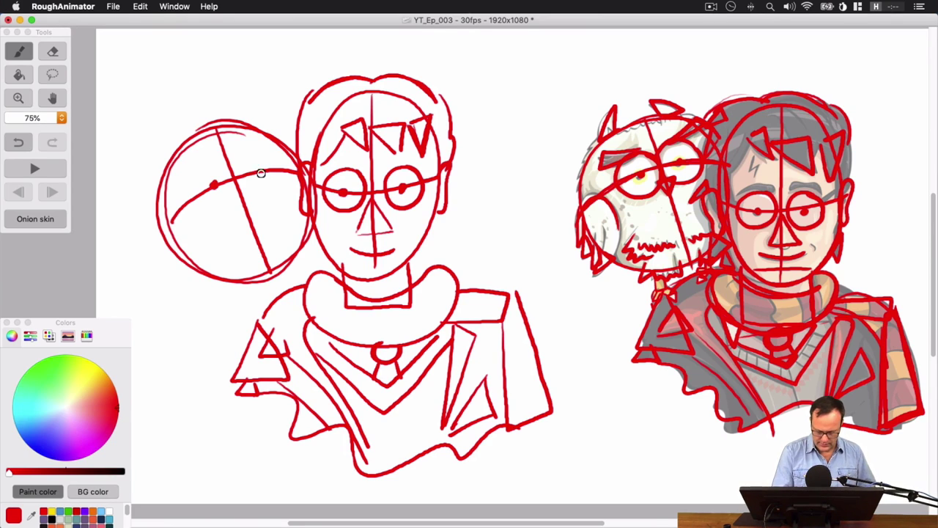
pyautogui.click(257, 172)
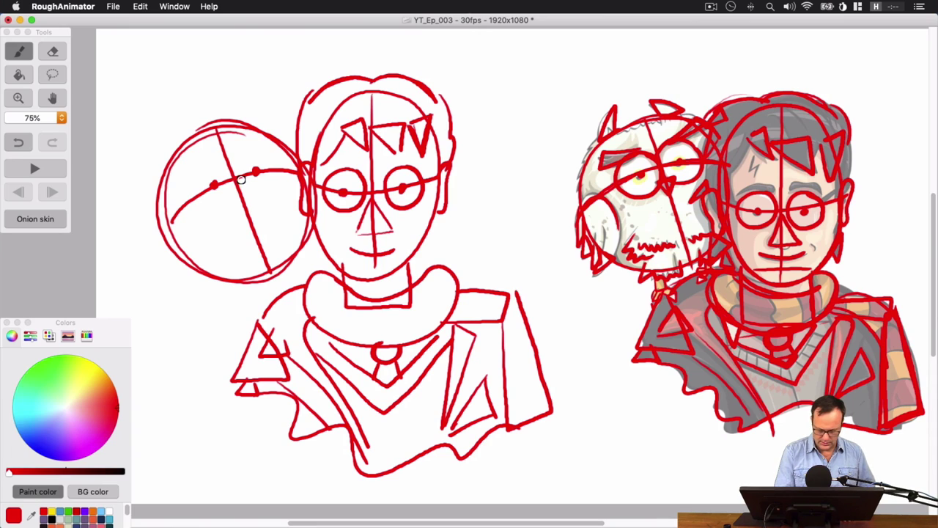
pyautogui.moveTo(241, 179)
pyautogui.mouseDown()
pyautogui.moveTo(194, 173)
pyautogui.moveTo(202, 215)
pyautogui.moveTo(234, 200)
pyautogui.moveTo(227, 191)
pyautogui.moveTo(241, 183)
pyautogui.moveTo(217, 163)
pyautogui.moveTo(195, 194)
pyautogui.moveTo(219, 211)
pyautogui.moveTo(233, 177)
pyautogui.mouseUp()
pyautogui.press('super+z')
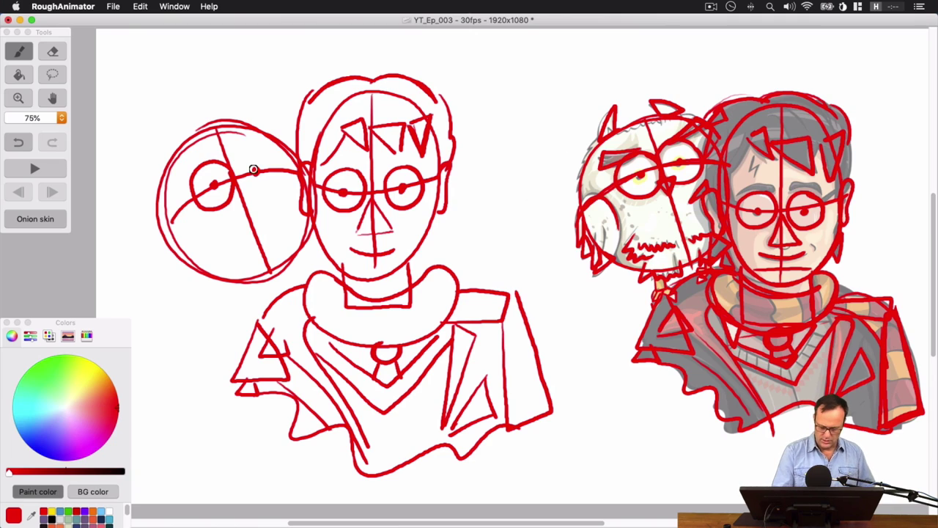
pyautogui.moveTo(234, 166)
pyautogui.mouseDown()
pyautogui.moveTo(270, 166)
pyautogui.moveTo(267, 189)
pyautogui.moveTo(241, 173)
pyautogui.mouseUp()
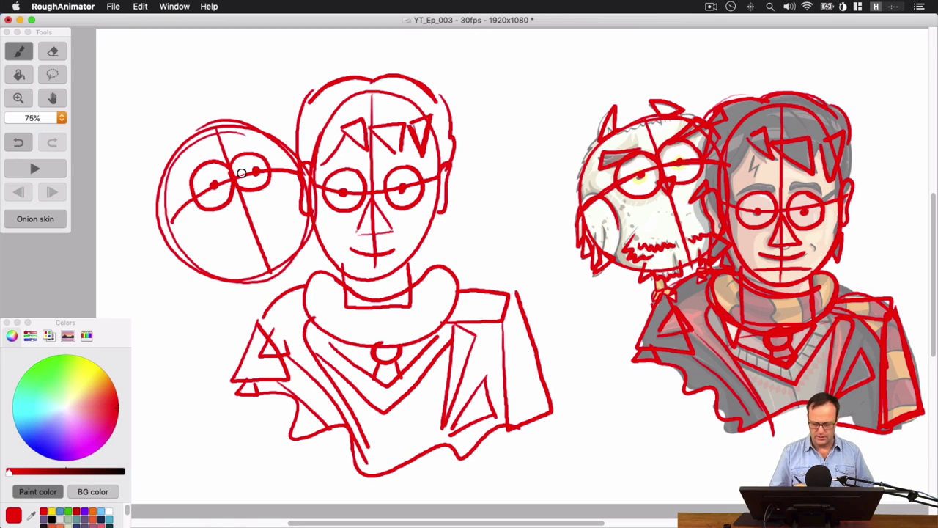
pyautogui.press('super+z')
# Draw the owl's small triangular beak between the eyes, two pointed ear tufts and slanted triangular eyebrows
pyautogui.moveTo(236, 168)
pyautogui.mouseDown()
pyautogui.moveTo(270, 162)
pyautogui.moveTo(267, 190)
pyautogui.moveTo(238, 186)
pyautogui.moveTo(251, 190)
pyautogui.moveTo(233, 196)
pyautogui.mouseUp()
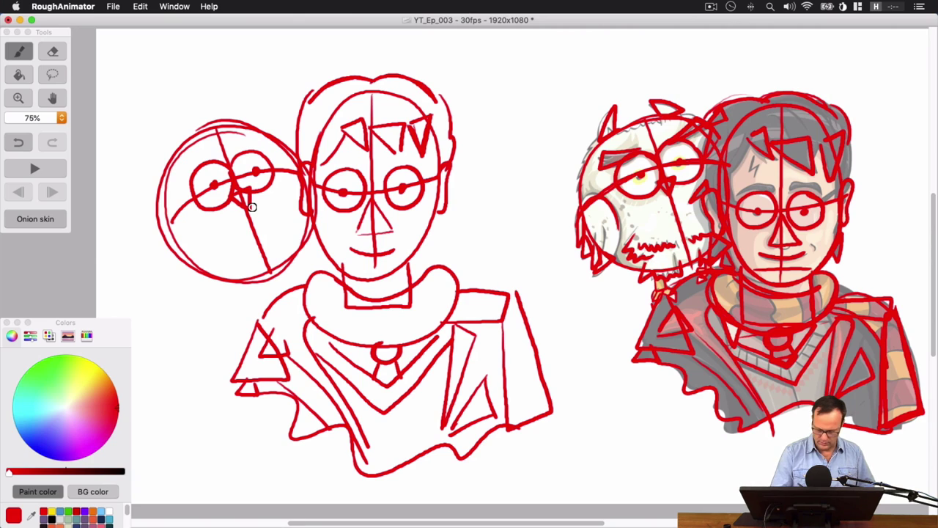
pyautogui.moveTo(181, 152)
pyautogui.mouseDown()
pyautogui.moveTo(195, 121)
pyautogui.moveTo(204, 139)
pyautogui.moveTo(266, 118)
pyautogui.mouseUp()
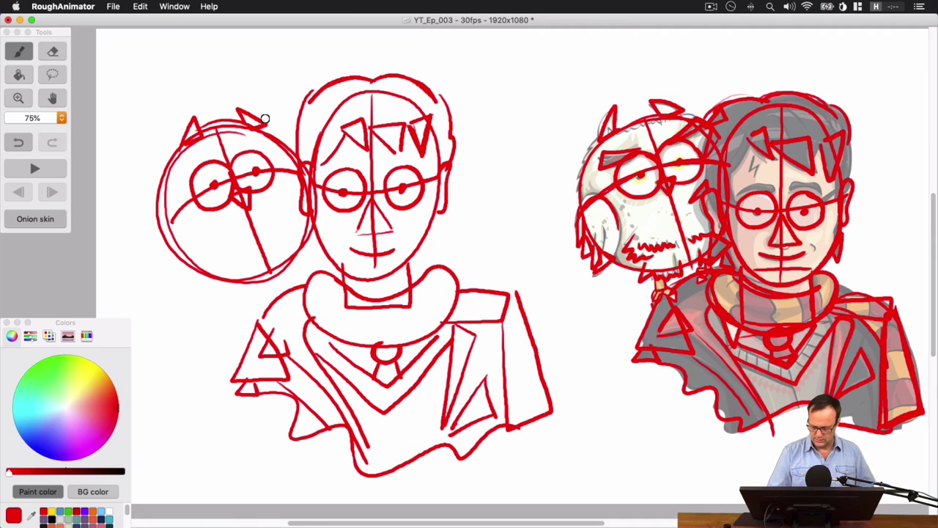
pyautogui.moveTo(199, 167)
pyautogui.mouseDown()
pyautogui.moveTo(181, 173)
pyautogui.moveTo(217, 159)
pyautogui.mouseUp()
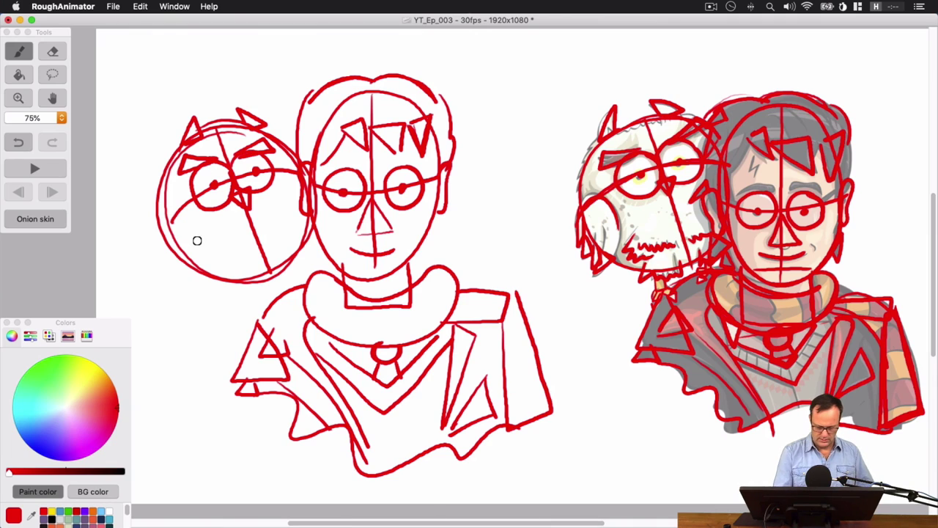
# Close the teardrop wing shape on the traced reference owl and draw the matching wing overlapping the copied owl's outer edge
pyautogui.moveTo(608, 264)
pyautogui.mouseDown()
pyautogui.moveTo(617, 224)
pyautogui.moveTo(591, 269)
pyautogui.moveTo(607, 204)
pyautogui.mouseUp()
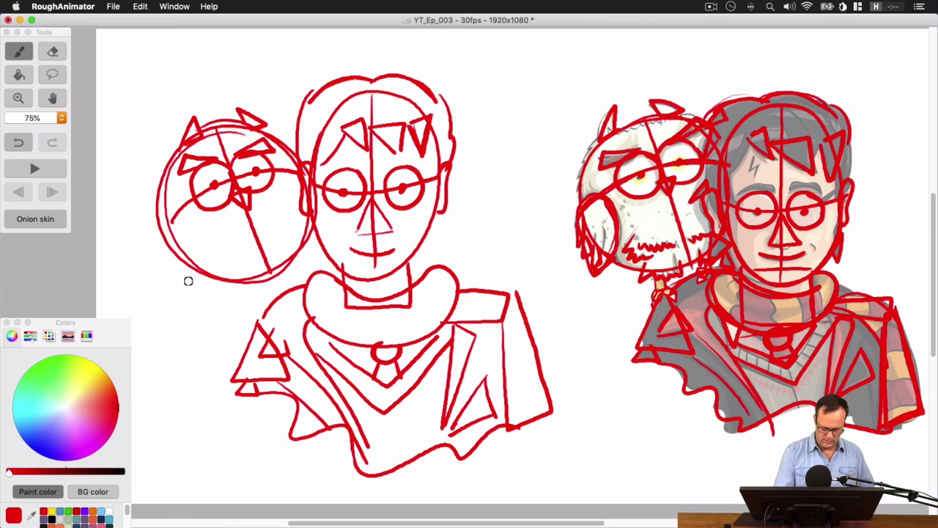
pyautogui.moveTo(178, 288)
pyautogui.mouseDown()
pyautogui.moveTo(189, 222)
pyautogui.moveTo(159, 218)
pyautogui.moveTo(182, 284)
pyautogui.mouseUp()
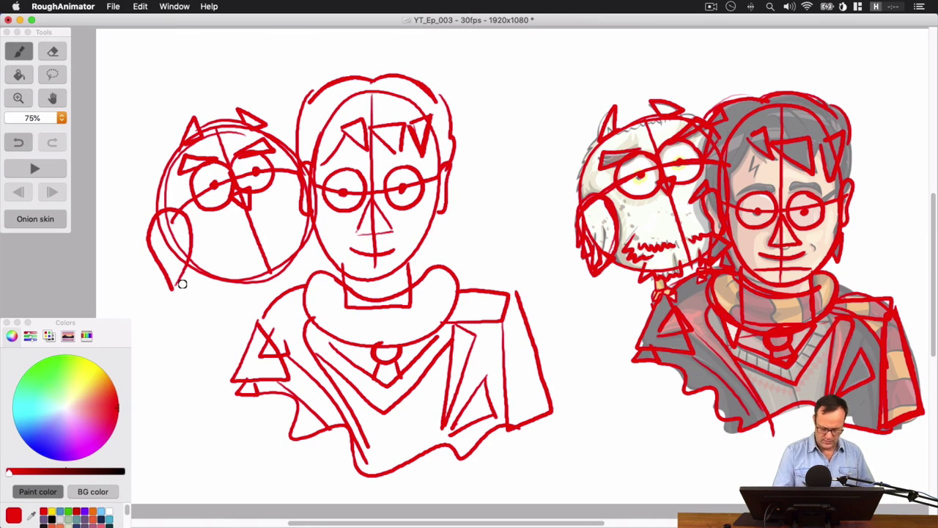
pyautogui.moveTo(188, 228)
pyautogui.mouseDown()
pyautogui.moveTo(170, 213)
pyautogui.moveTo(150, 241)
pyautogui.moveTo(185, 221)
pyautogui.moveTo(187, 242)
pyautogui.moveTo(158, 244)
pyautogui.moveTo(189, 244)
pyautogui.moveTo(161, 253)
pyautogui.moveTo(172, 285)
pyautogui.moveTo(199, 243)
pyautogui.mouseUp()
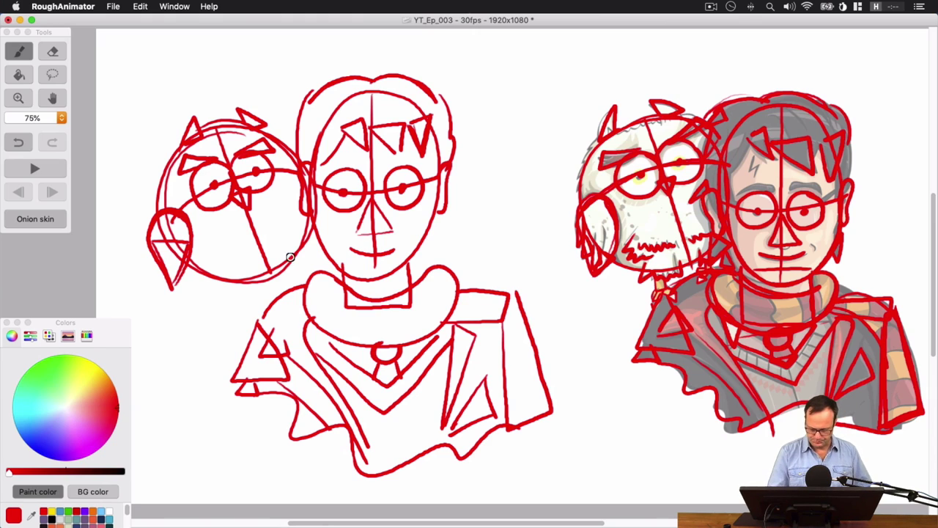
# Draw the owl's tail below the body and its legs and feet resting on the boy's shoulder
pyautogui.moveTo(230, 292); pyautogui.dragTo(268, 291)
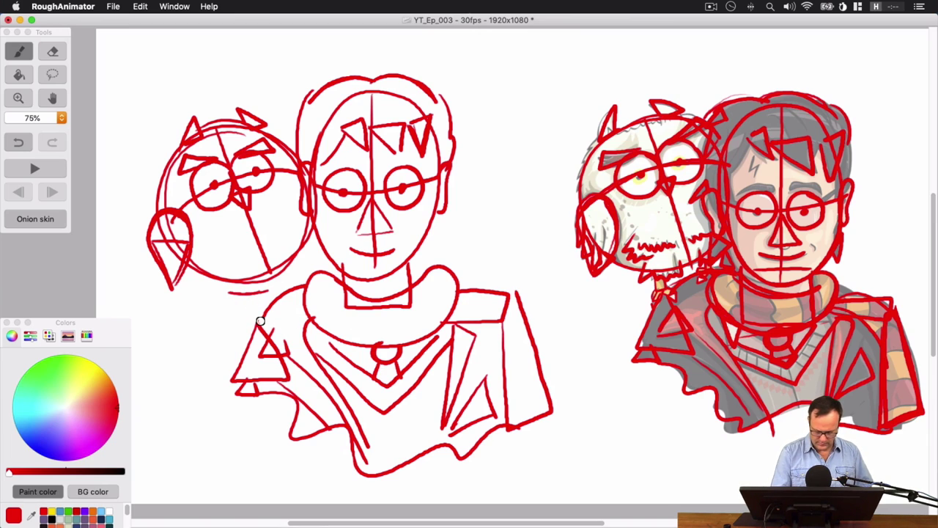
pyautogui.moveTo(259, 313)
pyautogui.mouseDown()
pyautogui.moveTo(252, 327)
pyautogui.moveTo(277, 314)
pyautogui.moveTo(257, 314)
pyautogui.moveTo(253, 296)
pyautogui.moveTo(261, 295)
pyautogui.moveTo(229, 291)
pyautogui.moveTo(261, 274)
pyautogui.moveTo(302, 277)
pyautogui.moveTo(286, 280)
pyautogui.mouseUp()
pyautogui.press('super+z')
pyautogui.moveTo(290, 279); pyautogui.dragTo(315, 260)
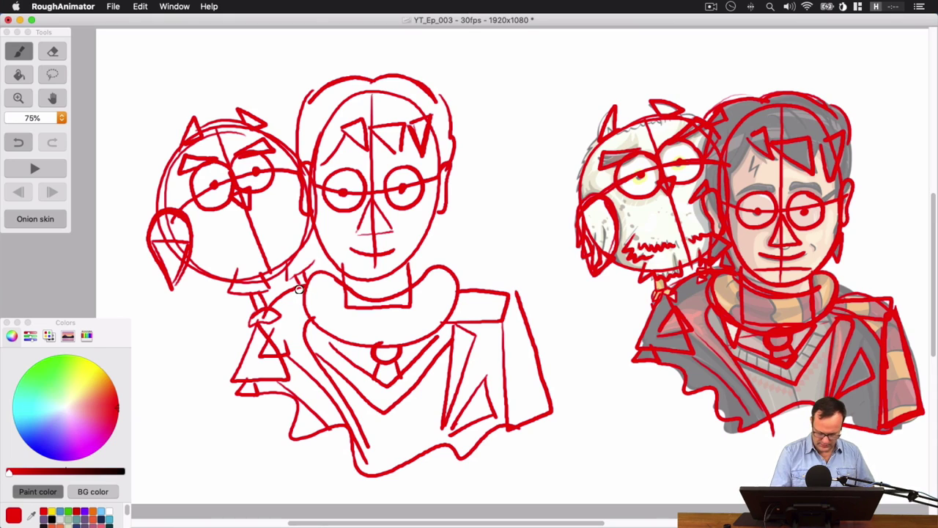
pyautogui.press('super+z')
pyautogui.moveTo(296, 287); pyautogui.dragTo(305, 297)
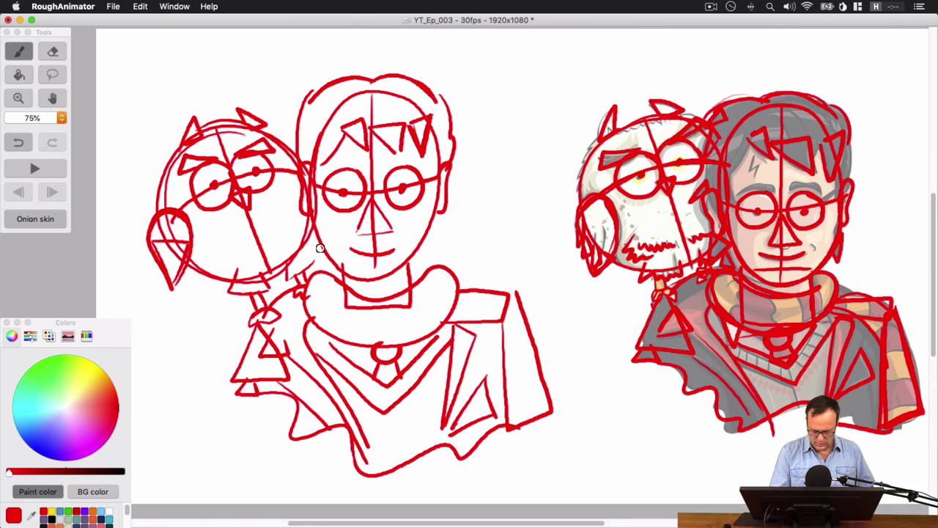
# Add pointed hair locks beside the boy's jaw, one below each ear
pyautogui.moveTo(313, 234)
pyautogui.mouseDown()
pyautogui.moveTo(313, 269)
pyautogui.moveTo(326, 258)
pyautogui.mouseUp()
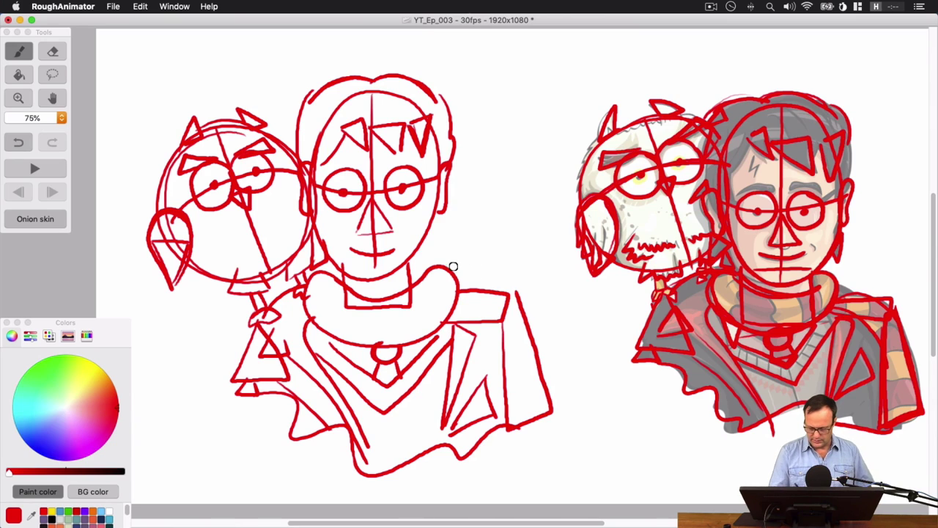
pyautogui.moveTo(432, 234); pyautogui.dragTo(443, 216)
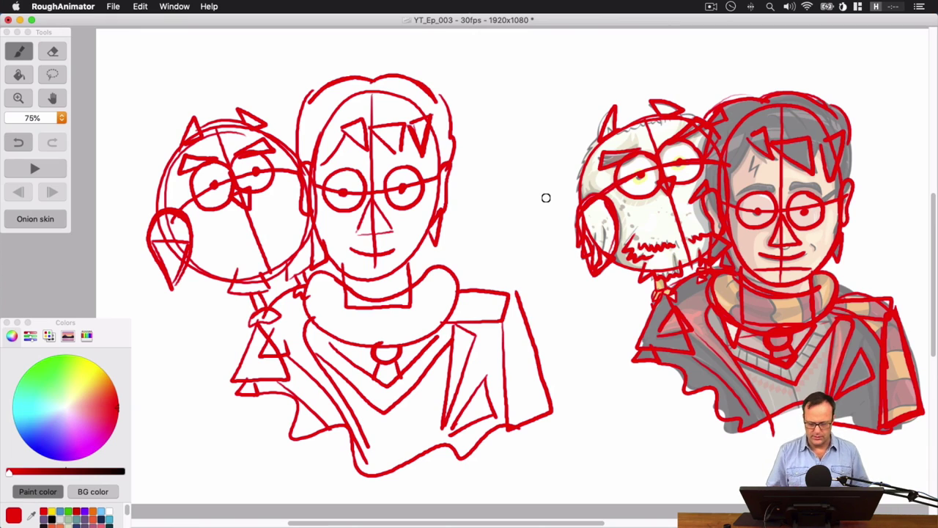
# Show the timeline, add an empty layer above the Drawing layer and name it Cleanup
pyautogui.click(173, 7)
pyautogui.click(198, 156)
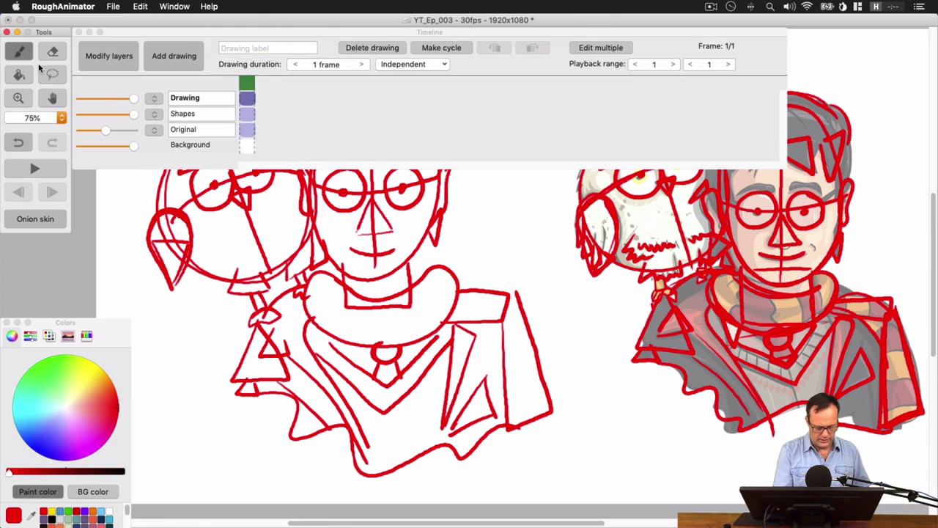
pyautogui.click(108, 57)
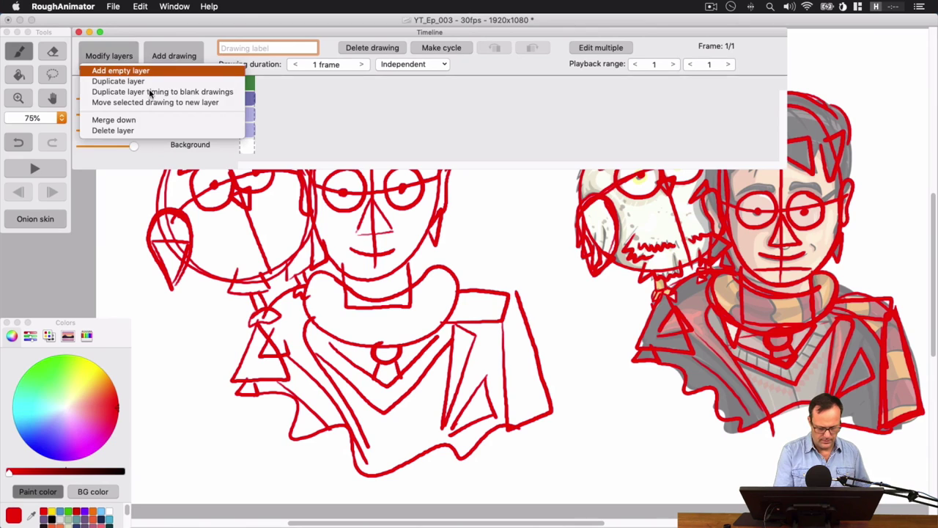
pyautogui.click(149, 93)
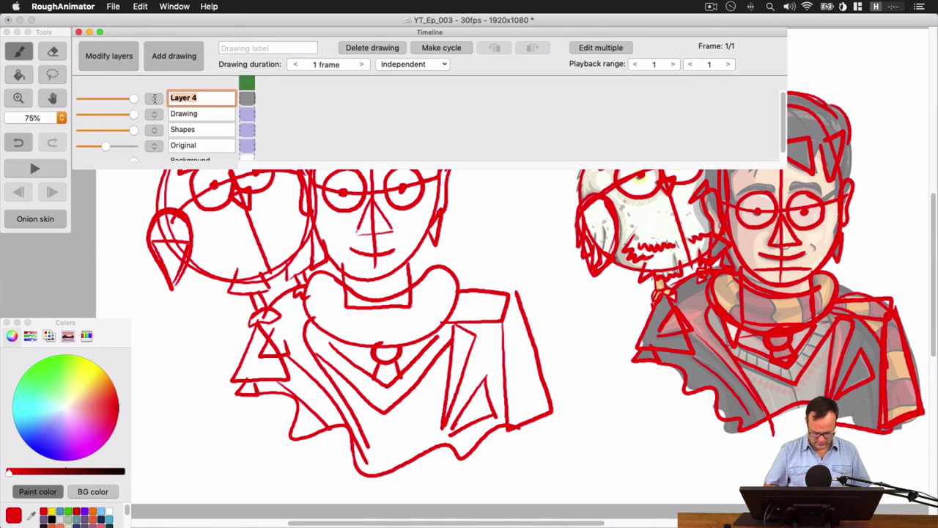
pyautogui.write('Cleanup')
pyautogui.press('Return')
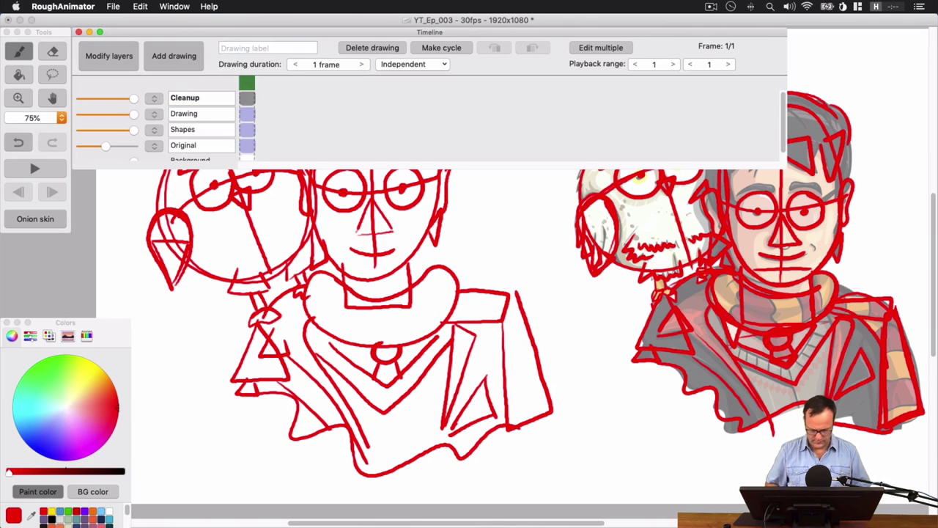
# Fade the Drawing layer to a light tint, reduce the Shapes layer's opacity to zero and close the timeline
pyautogui.moveTo(133, 115); pyautogui.dragTo(86, 116)
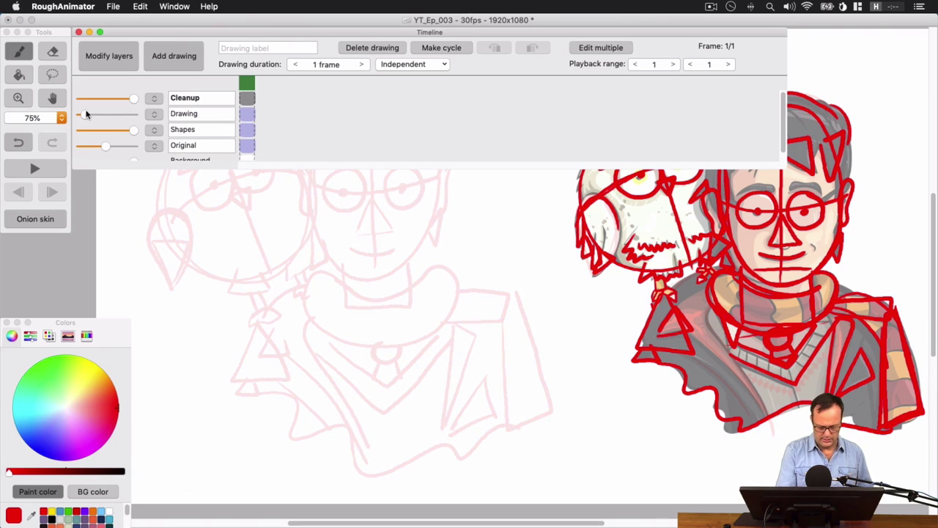
pyautogui.moveTo(86, 115)
pyautogui.mouseDown()
pyautogui.moveTo(90, 132)
pyautogui.moveTo(70, 132)
pyautogui.mouseUp()
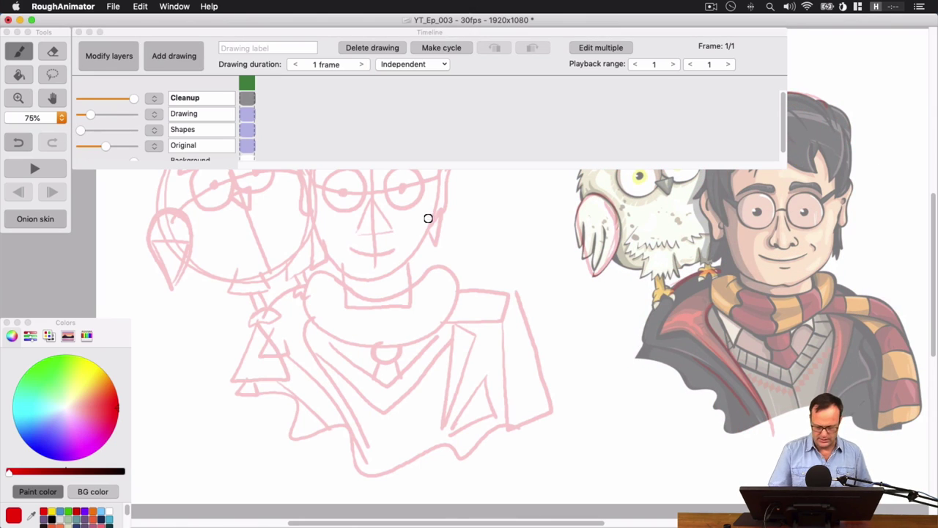
pyautogui.click(79, 32)
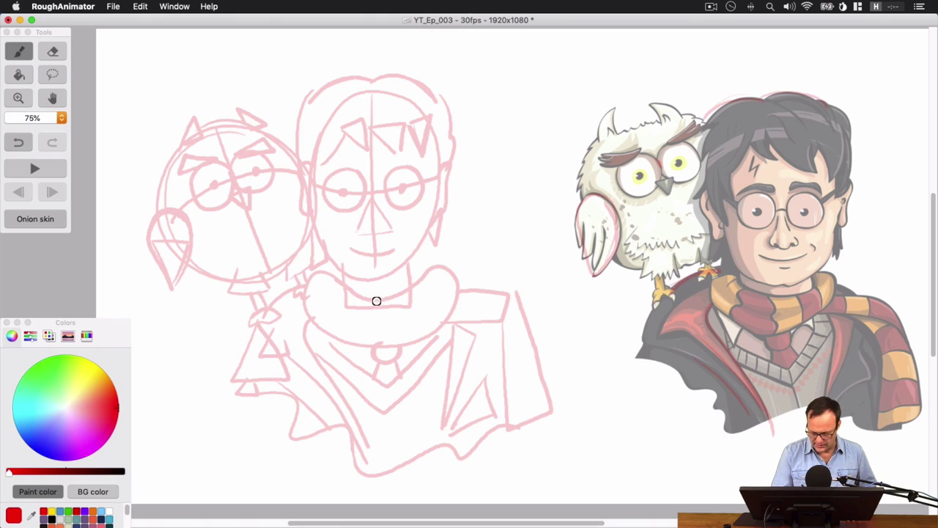
# Ink the boy's jawline with its pointed chin, both ears and the pupils in black over the faded sketch
pyautogui.press('super+z')
pyautogui.moveTo(311, 207)
pyautogui.mouseDown()
pyautogui.moveTo(316, 247)
pyautogui.moveTo(349, 274)
pyautogui.moveTo(385, 281)
pyautogui.moveTo(428, 253)
pyautogui.moveTo(435, 209)
pyautogui.mouseUp()
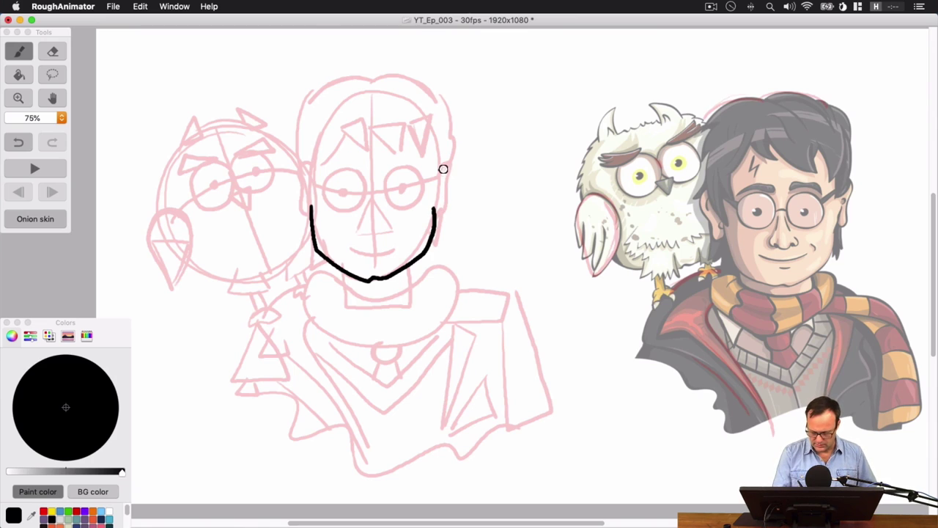
pyautogui.moveTo(443, 169); pyautogui.dragTo(435, 214)
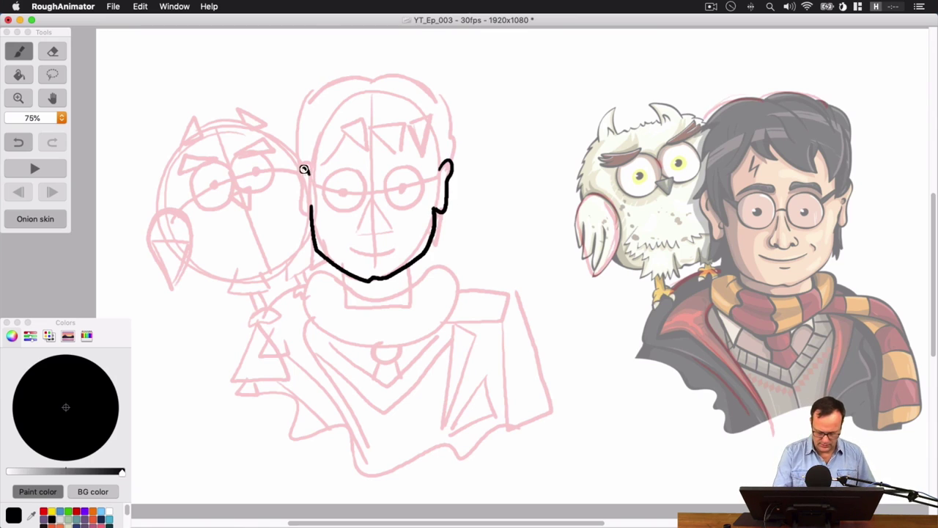
pyautogui.moveTo(304, 169)
pyautogui.mouseDown()
pyautogui.moveTo(305, 218)
pyautogui.moveTo(317, 206)
pyautogui.mouseUp()
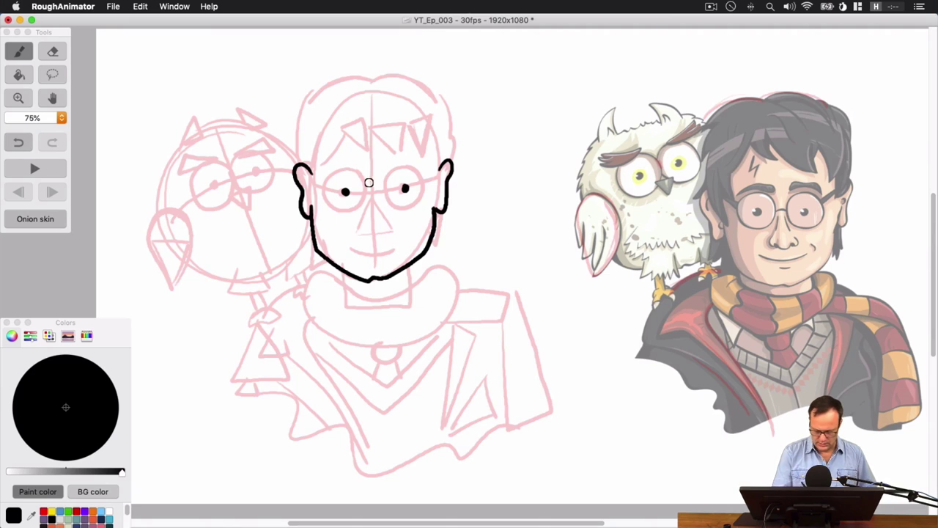
# Ink the two round glasses lenses around the boy's pupils
pyautogui.moveTo(361, 174)
pyautogui.mouseDown()
pyautogui.moveTo(327, 200)
pyautogui.moveTo(351, 212)
pyautogui.moveTo(370, 192)
pyautogui.moveTo(357, 168)
pyautogui.mouseUp()
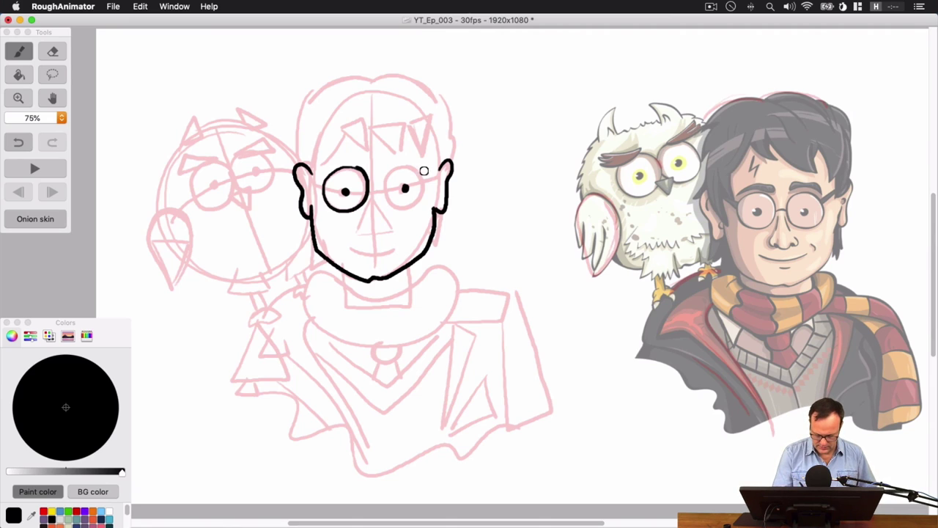
pyautogui.moveTo(419, 171)
pyautogui.mouseDown()
pyautogui.moveTo(386, 191)
pyautogui.moveTo(406, 208)
pyautogui.moveTo(427, 198)
pyautogui.moveTo(421, 173)
pyautogui.moveTo(413, 188)
pyautogui.moveTo(407, 168)
pyautogui.moveTo(387, 188)
pyautogui.moveTo(409, 210)
pyautogui.moveTo(428, 194)
pyautogui.moveTo(411, 167)
pyautogui.mouseUp()
pyautogui.press('super+z')
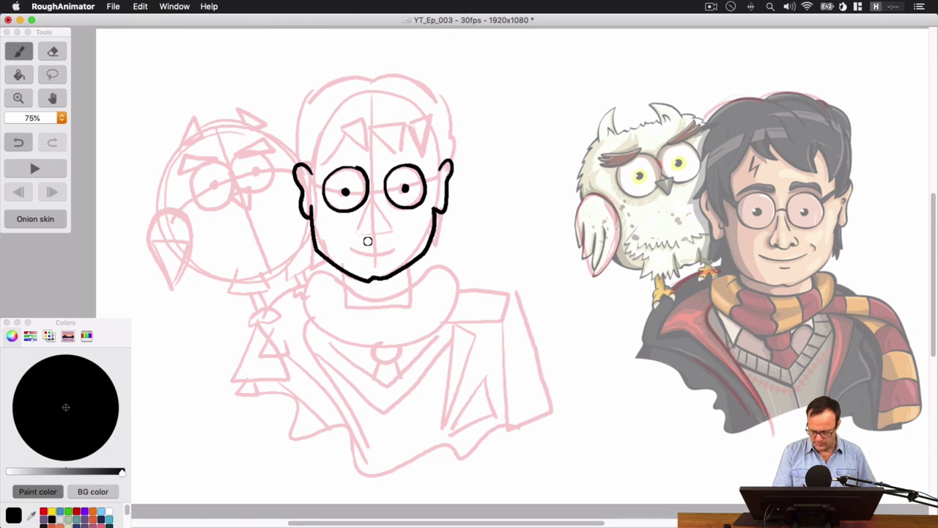
# Ink the boy's nose with bridge lines and nostrils, then the smile with lower-lip and cheek creases
pyautogui.moveTo(358, 228)
pyautogui.mouseDown()
pyautogui.moveTo(386, 235)
pyautogui.moveTo(390, 226)
pyautogui.moveTo(368, 213)
pyautogui.moveTo(385, 213)
pyautogui.mouseUp()
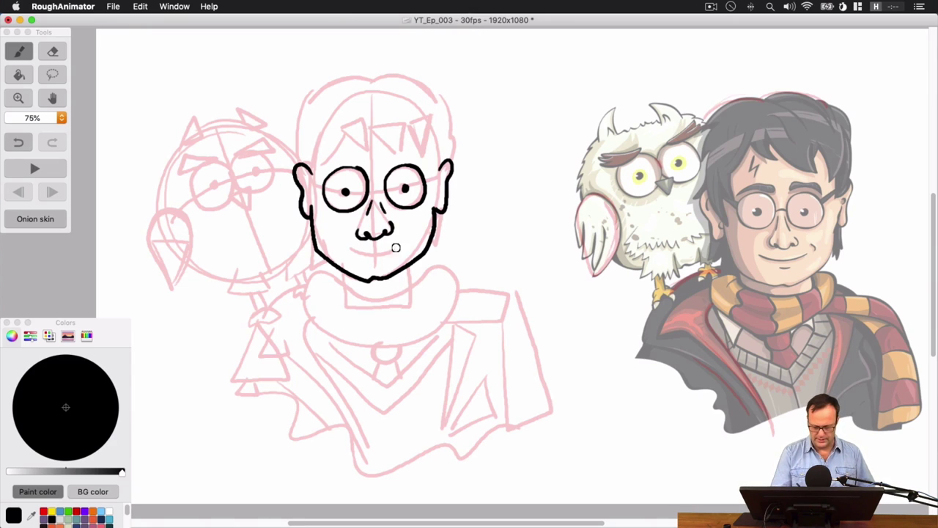
pyautogui.press('super+z')
pyautogui.press('super+shift+z')
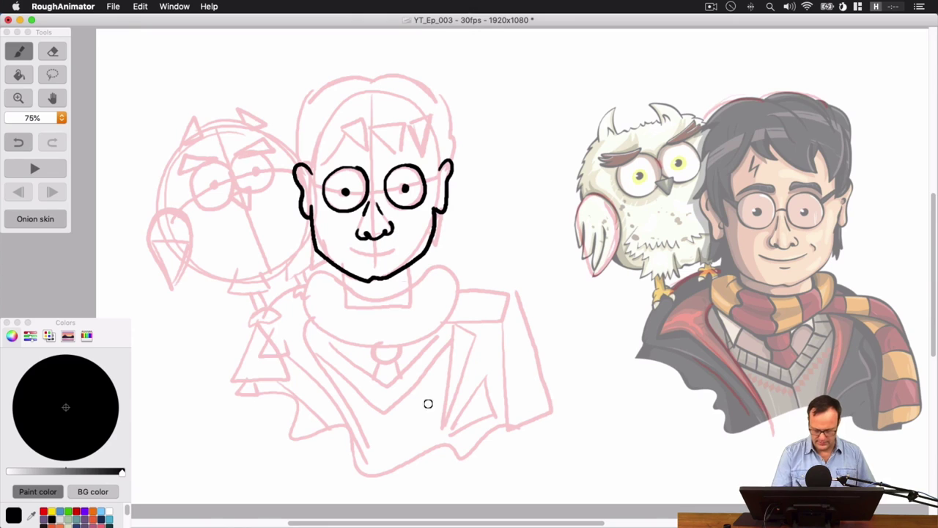
pyautogui.moveTo(351, 249)
pyautogui.mouseDown()
pyautogui.moveTo(405, 246)
pyautogui.moveTo(387, 266)
pyautogui.moveTo(414, 244)
pyautogui.mouseUp()
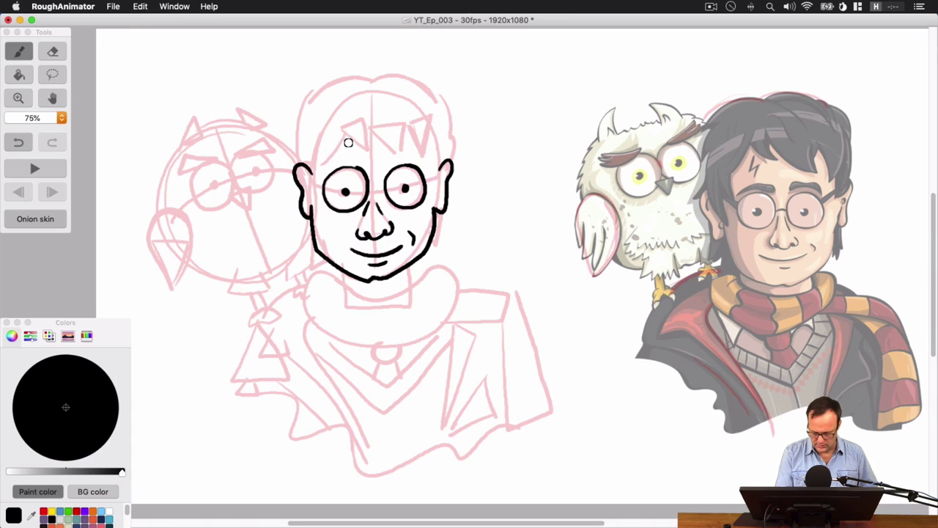
# Ink the pointed fringe locks across the boy's forehead, following the triangular hair guides
pyautogui.moveTo(346, 129)
pyautogui.mouseDown()
pyautogui.moveTo(374, 149)
pyautogui.moveTo(363, 124)
pyautogui.mouseUp()
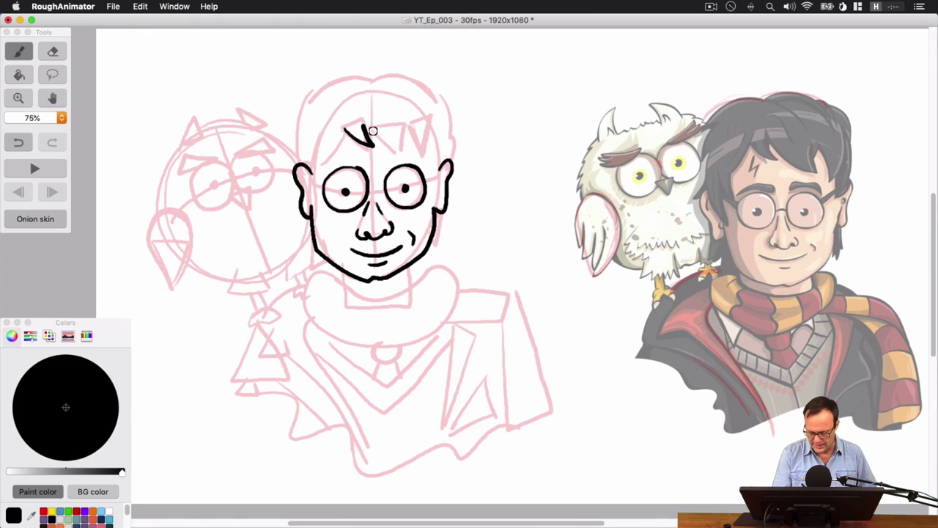
pyautogui.moveTo(365, 124); pyautogui.dragTo(402, 157)
pyautogui.moveTo(401, 124)
pyautogui.mouseDown()
pyautogui.moveTo(413, 142)
pyautogui.moveTo(428, 135)
pyautogui.mouseUp()
pyautogui.press('super+z')
pyautogui.moveTo(371, 126)
pyautogui.mouseDown()
pyautogui.moveTo(421, 162)
pyautogui.moveTo(407, 124)
pyautogui.moveTo(426, 142)
pyautogui.moveTo(431, 110)
pyautogui.mouseUp()
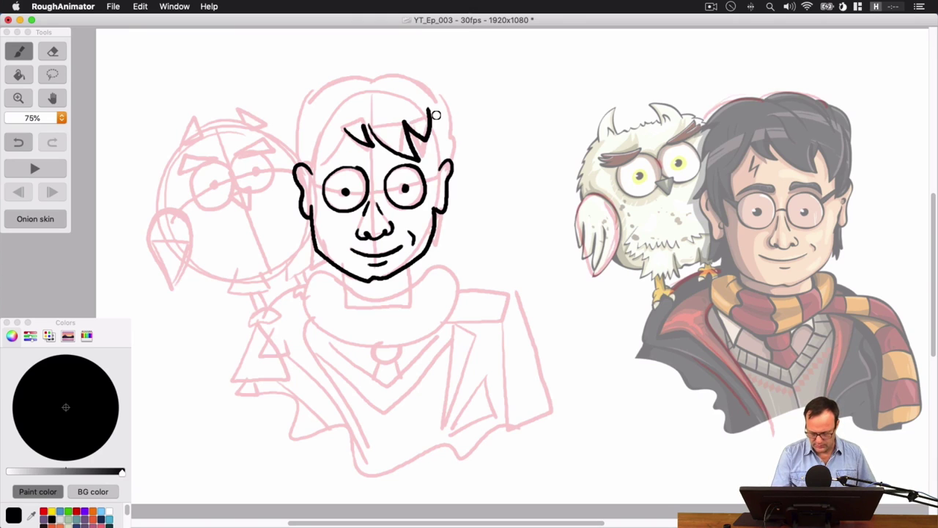
# Ink the remaining jagged fringe locks and the side lock in front of the boy's ear on the side away from the owl
pyautogui.press('super+z')
pyautogui.moveTo(370, 123)
pyautogui.mouseDown()
pyautogui.moveTo(414, 153)
pyautogui.moveTo(410, 120)
pyautogui.moveTo(424, 152)
pyautogui.mouseUp()
pyautogui.moveTo(438, 110)
pyautogui.mouseDown()
pyautogui.moveTo(429, 167)
pyautogui.moveTo(423, 137)
pyautogui.moveTo(433, 183)
pyautogui.mouseUp()
pyautogui.moveTo(450, 163)
pyautogui.mouseDown()
pyautogui.moveTo(436, 183)
pyautogui.moveTo(453, 152)
pyautogui.moveTo(434, 179)
pyautogui.mouseUp()
pyautogui.press('super+z')
pyautogui.press('super+z')
# Ink the outer hair contour over the crown from ear to ear, adding pointed tufts beside the owl-side ear and at the nape
pyautogui.moveTo(452, 163)
pyautogui.mouseDown()
pyautogui.moveTo(438, 178)
pyautogui.moveTo(438, 94)
pyautogui.moveTo(407, 74)
pyautogui.mouseUp()
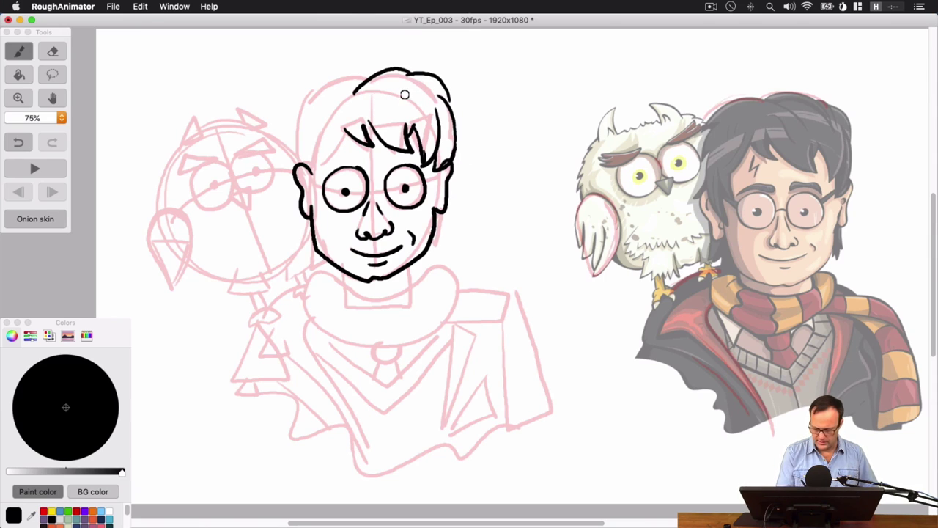
pyautogui.press('super+z')
pyautogui.press('super+shift+z')
pyautogui.press('super+z')
pyautogui.moveTo(428, 86)
pyautogui.mouseDown()
pyautogui.moveTo(319, 87)
pyautogui.moveTo(301, 117)
pyautogui.moveTo(314, 107)
pyautogui.moveTo(296, 150)
pyautogui.moveTo(305, 141)
pyautogui.moveTo(301, 183)
pyautogui.moveTo(299, 173)
pyautogui.moveTo(297, 198)
pyautogui.mouseUp()
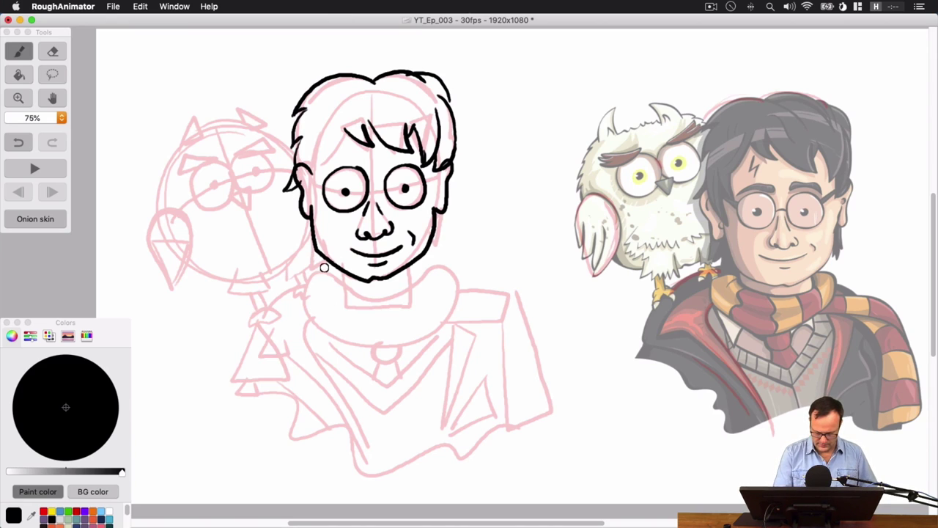
pyautogui.moveTo(316, 247)
pyautogui.mouseDown()
pyautogui.moveTo(309, 270)
pyautogui.moveTo(321, 260)
pyautogui.moveTo(337, 269)
pyautogui.mouseUp()
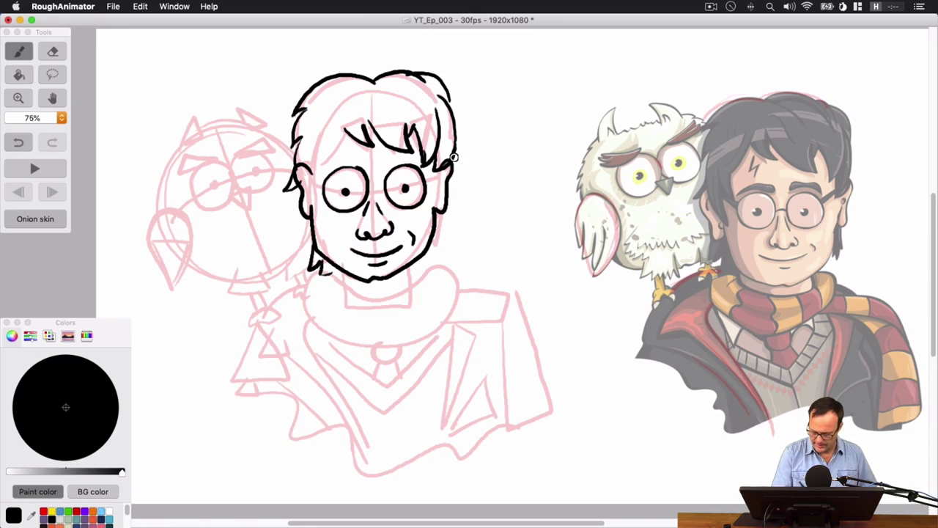
# Ink the hairline and sideburn lock on the owl side, and erase the stray outline where the hair meets the opposite ear
pyautogui.moveTo(347, 116)
pyautogui.mouseDown()
pyautogui.moveTo(331, 169)
pyautogui.moveTo(328, 158)
pyautogui.moveTo(333, 183)
pyautogui.moveTo(315, 196)
pyautogui.mouseUp()
pyautogui.press('super+z')
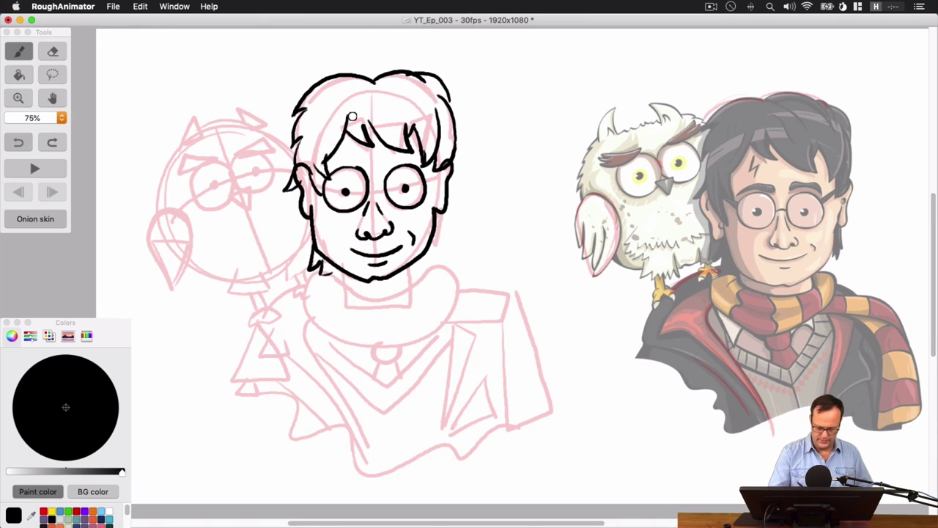
pyautogui.press('super+z')
pyautogui.moveTo(315, 164)
pyautogui.mouseDown()
pyautogui.moveTo(326, 197)
pyautogui.moveTo(305, 184)
pyautogui.mouseUp()
pyautogui.press('super+z')
pyautogui.press('e')
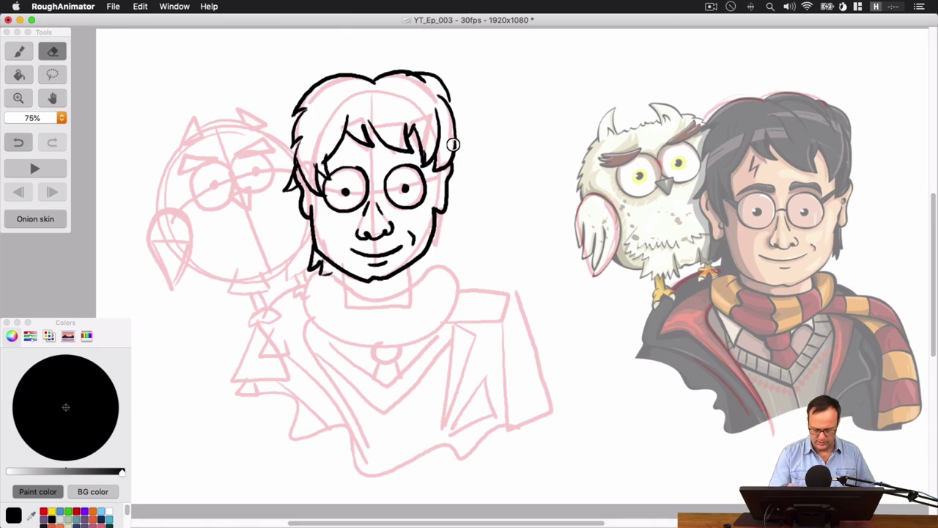
pyautogui.click(28, 50)
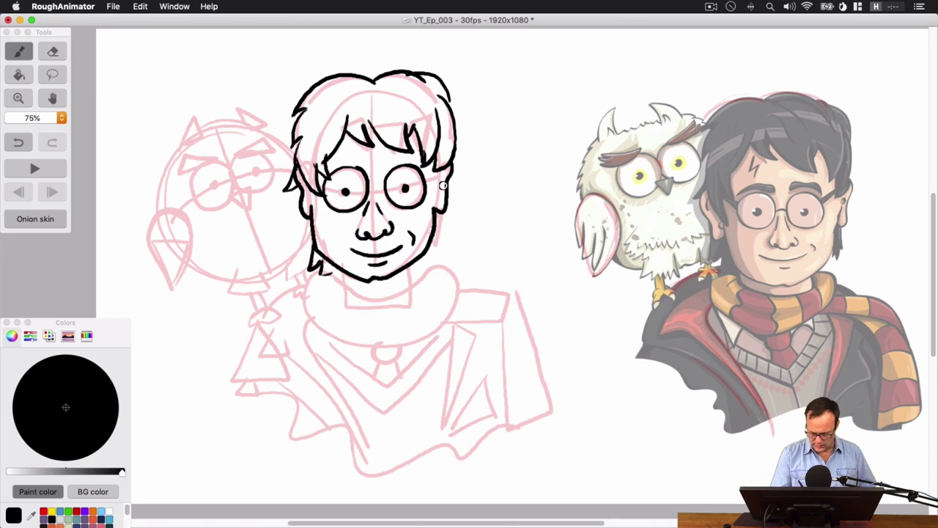
# Ink both eyebrows above the glasses and the small lightning-bolt scar on the boy's forehead
pyautogui.moveTo(439, 185); pyautogui.dragTo(440, 214)
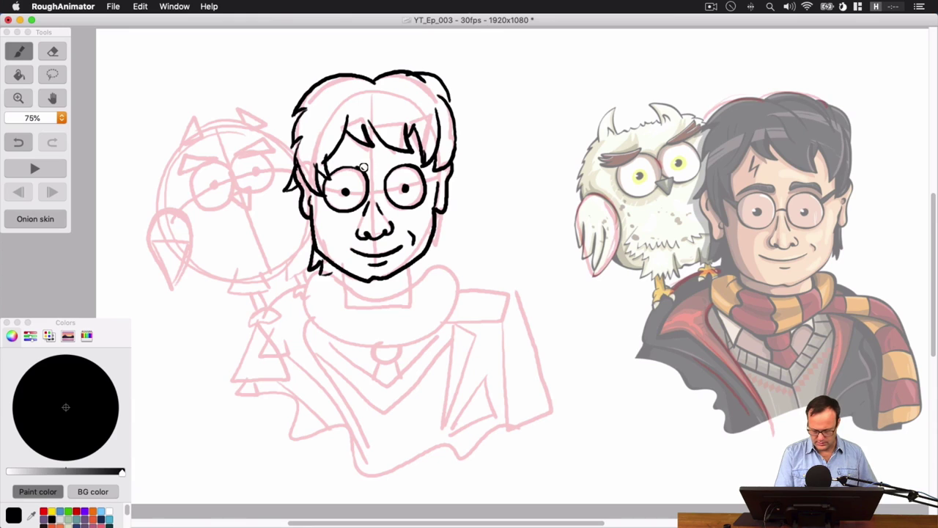
pyautogui.moveTo(372, 167)
pyautogui.mouseDown()
pyautogui.moveTo(330, 167)
pyautogui.moveTo(367, 158)
pyautogui.moveTo(425, 168)
pyautogui.mouseUp()
pyautogui.press('super+z')
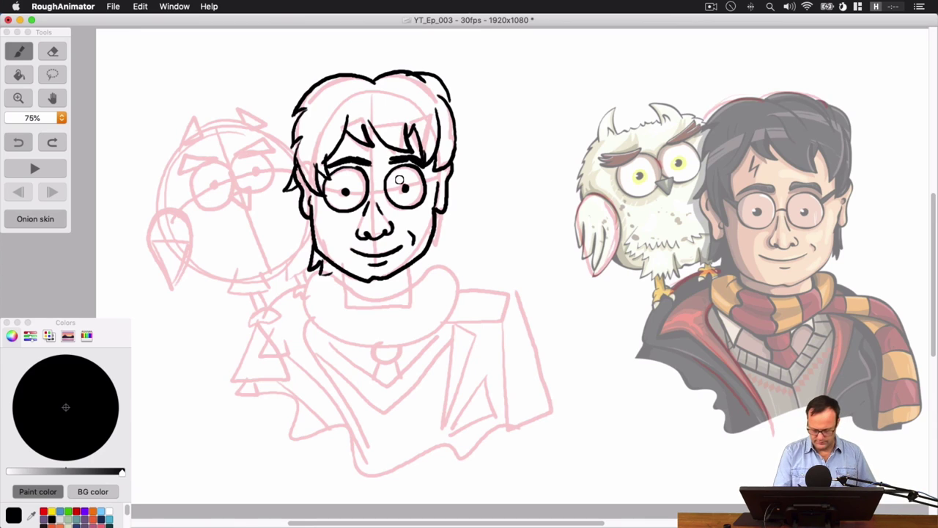
pyautogui.moveTo(351, 140); pyautogui.dragTo(353, 157)
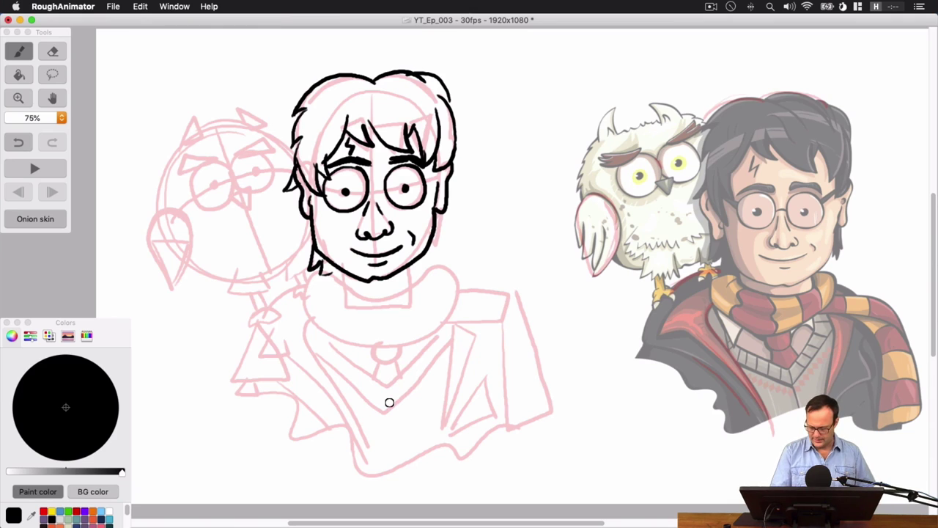
# Ink the short neck lines below the jaw and the outline of the scarf loop wrapped around the neck
pyautogui.moveTo(339, 268); pyautogui.dragTo(340, 279)
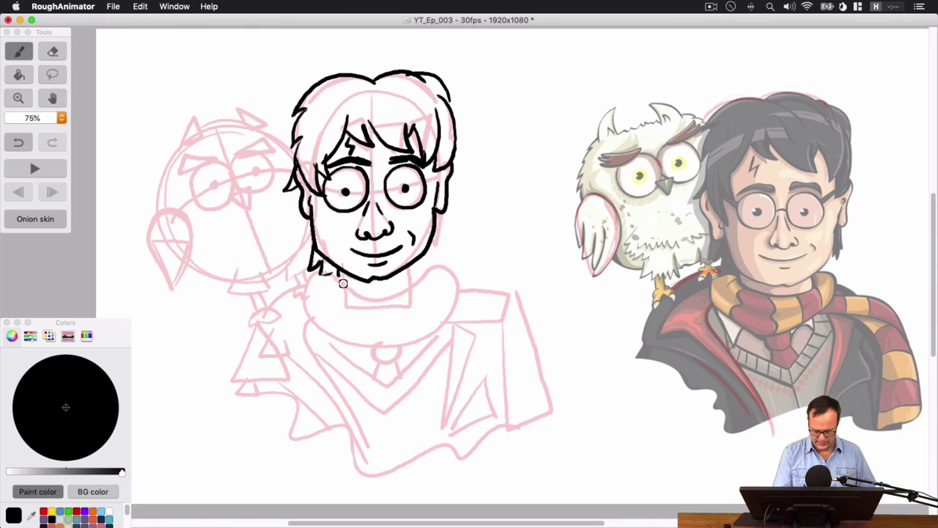
pyautogui.moveTo(414, 265); pyautogui.dragTo(417, 280)
pyautogui.moveTo(339, 272)
pyautogui.mouseDown()
pyautogui.moveTo(366, 297)
pyautogui.moveTo(429, 279)
pyautogui.mouseUp()
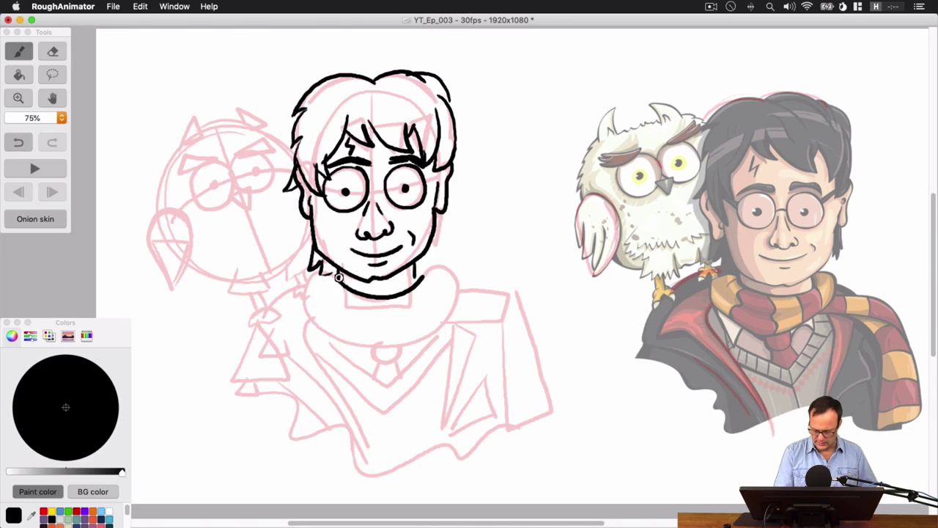
pyautogui.moveTo(339, 278)
pyautogui.mouseDown()
pyautogui.moveTo(312, 283)
pyautogui.moveTo(303, 311)
pyautogui.moveTo(339, 342)
pyautogui.moveTo(383, 355)
pyautogui.moveTo(444, 325)
pyautogui.moveTo(461, 293)
pyautogui.moveTo(452, 269)
pyautogui.moveTo(413, 271)
pyautogui.mouseUp()
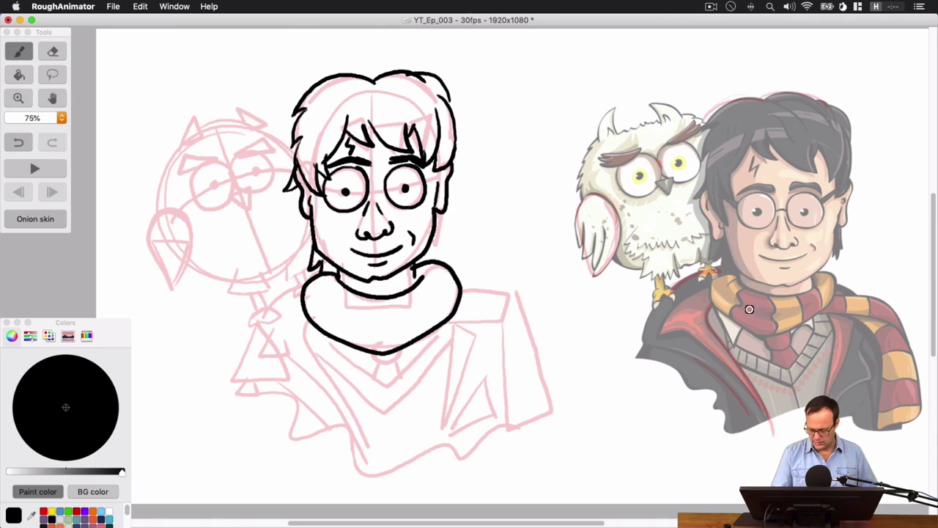
pyautogui.moveTo(736, 297)
pyautogui.mouseDown()
pyautogui.moveTo(803, 309)
pyautogui.moveTo(737, 309)
pyautogui.moveTo(805, 308)
pyautogui.mouseUp()
pyautogui.press('super+z')
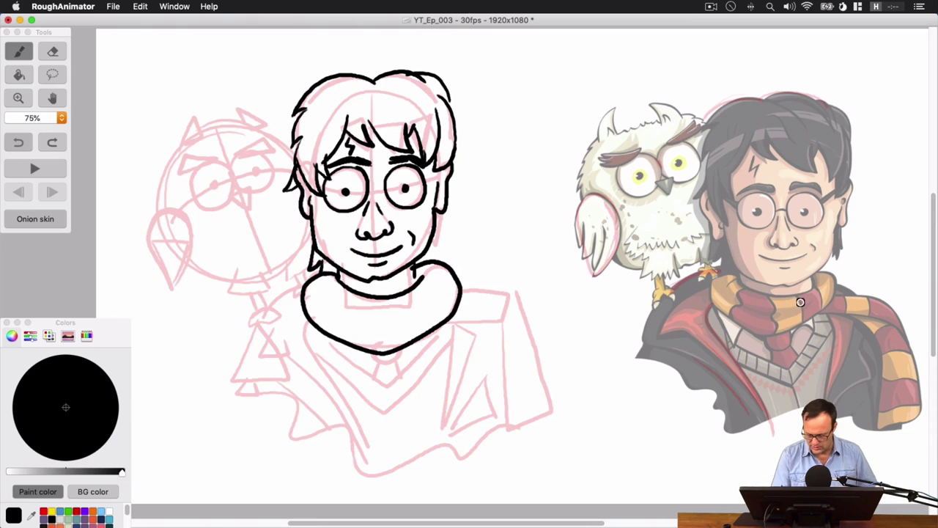
pyautogui.moveTo(745, 290)
pyautogui.mouseDown()
pyautogui.moveTo(731, 324)
pyautogui.moveTo(777, 314)
pyautogui.moveTo(779, 332)
pyautogui.mouseUp()
pyautogui.press('super+z')
pyautogui.hotkey('ctrl', 'z')
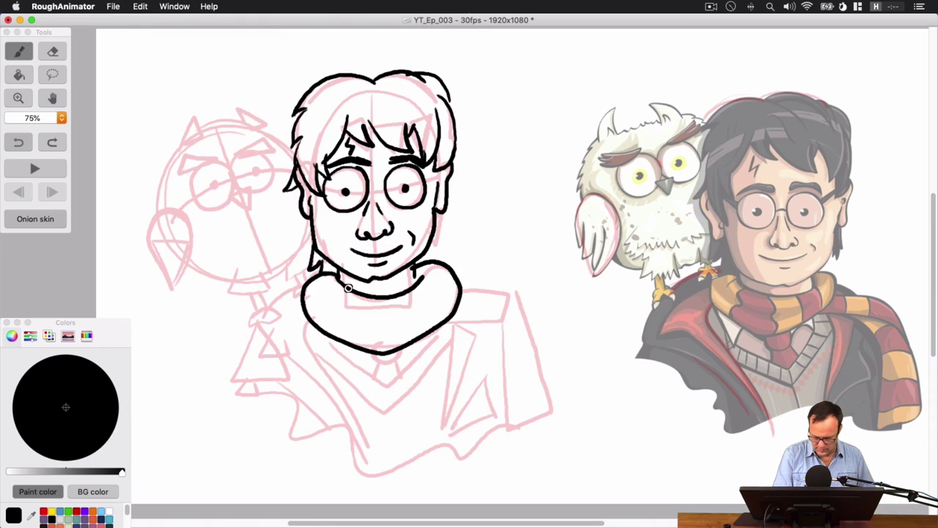
# Ink the wavy and curved stripe dividers across the scarf loop around the boy's neck
pyautogui.moveTo(347, 288); pyautogui.dragTo(329, 339)
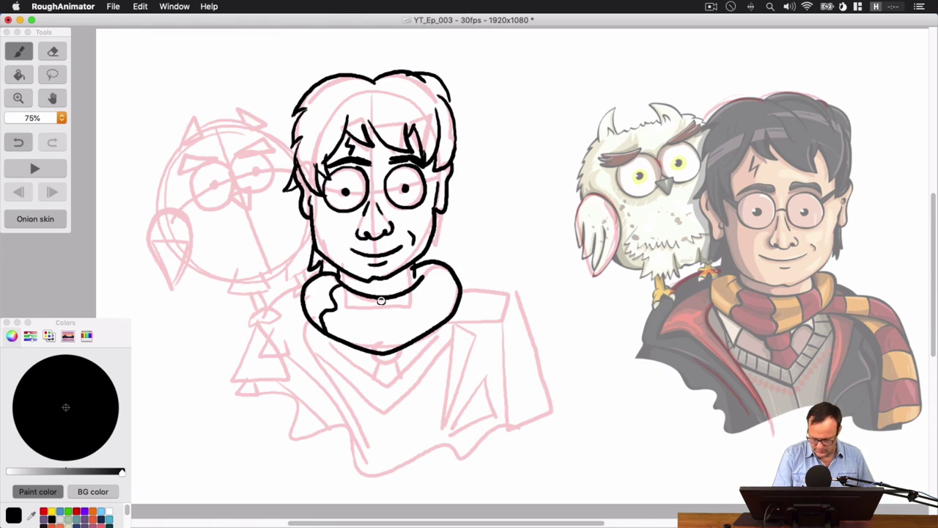
pyautogui.moveTo(382, 301)
pyautogui.mouseDown()
pyautogui.moveTo(382, 324)
pyautogui.moveTo(387, 351)
pyautogui.mouseUp()
pyautogui.moveTo(409, 291); pyautogui.dragTo(425, 332)
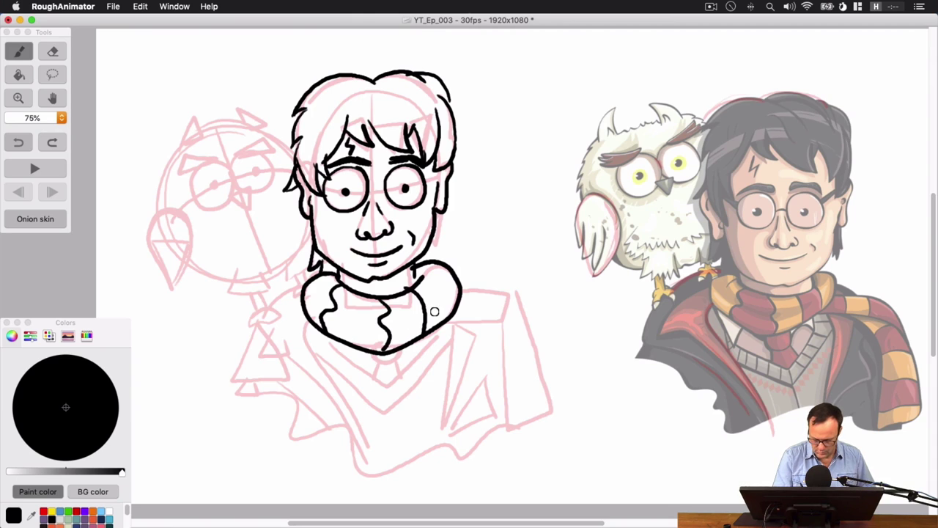
pyautogui.moveTo(431, 279); pyautogui.dragTo(425, 331)
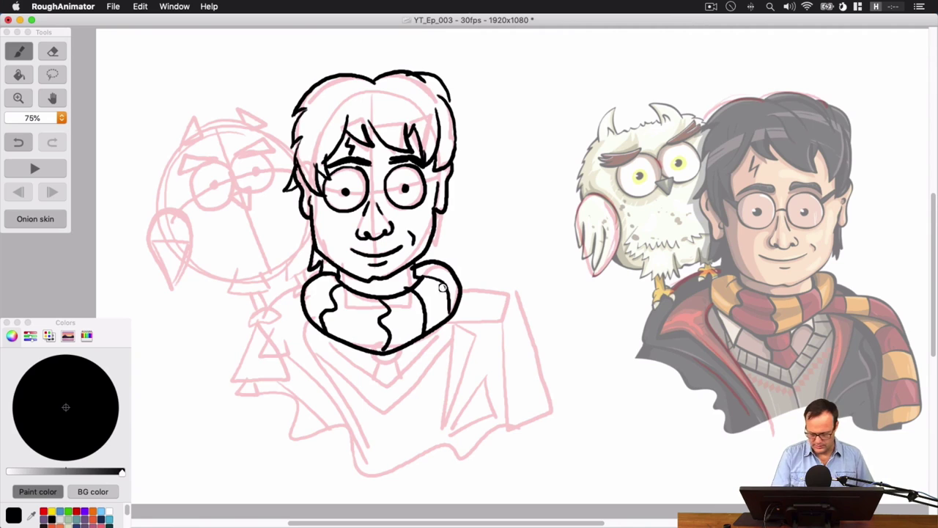
pyautogui.moveTo(322, 299)
pyautogui.mouseDown()
pyautogui.moveTo(364, 323)
pyautogui.moveTo(436, 292)
pyautogui.mouseUp()
pyautogui.press('super+z')
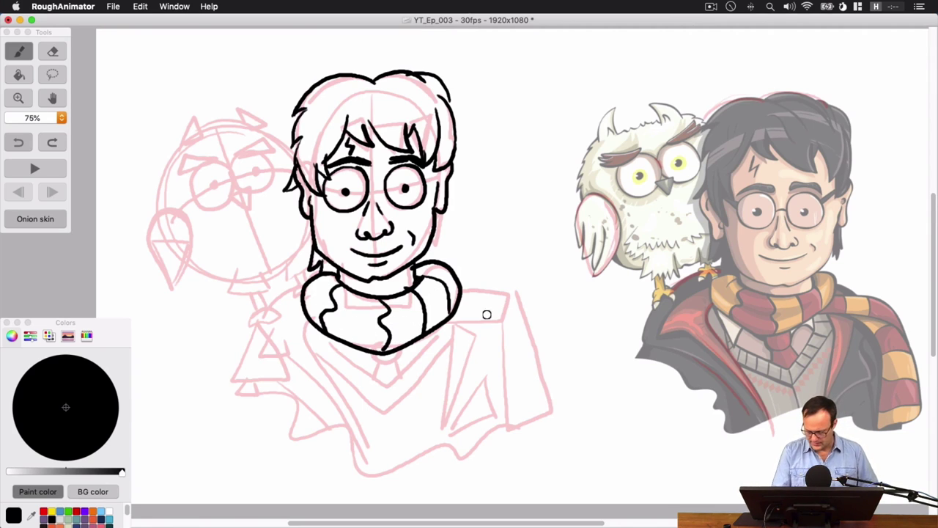
# Ink the outline of the scarf's loose end, draping over the shoulder, folding at its edge and hanging down the chest
pyautogui.moveTo(439, 328); pyautogui.dragTo(499, 320)
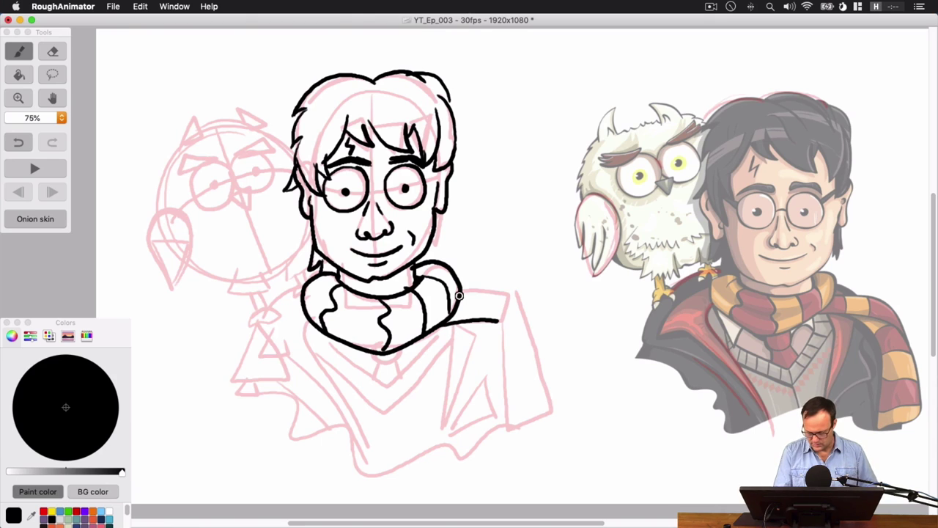
pyautogui.moveTo(461, 294)
pyautogui.mouseDown()
pyautogui.moveTo(518, 288)
pyautogui.moveTo(540, 369)
pyautogui.mouseUp()
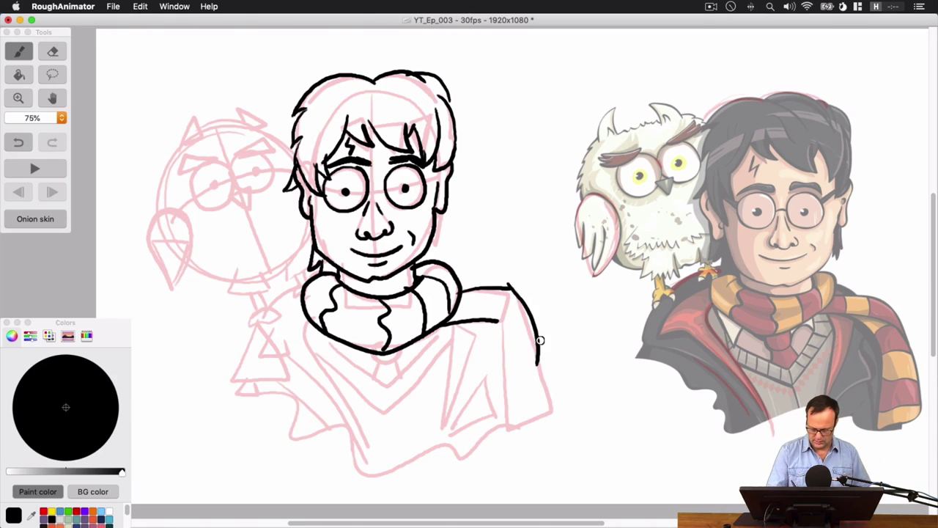
pyautogui.press('super+z')
pyautogui.moveTo(513, 288); pyautogui.dragTo(541, 352)
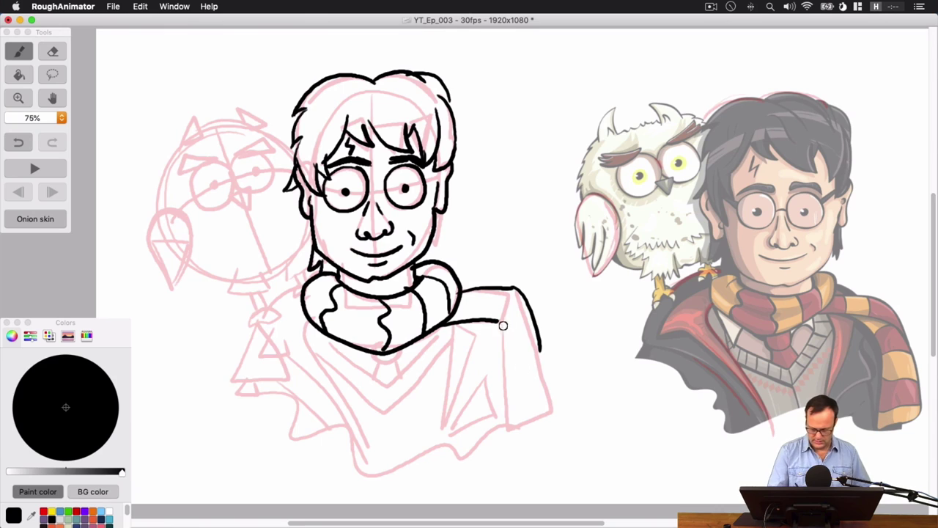
pyautogui.moveTo(500, 320); pyautogui.dragTo(543, 358)
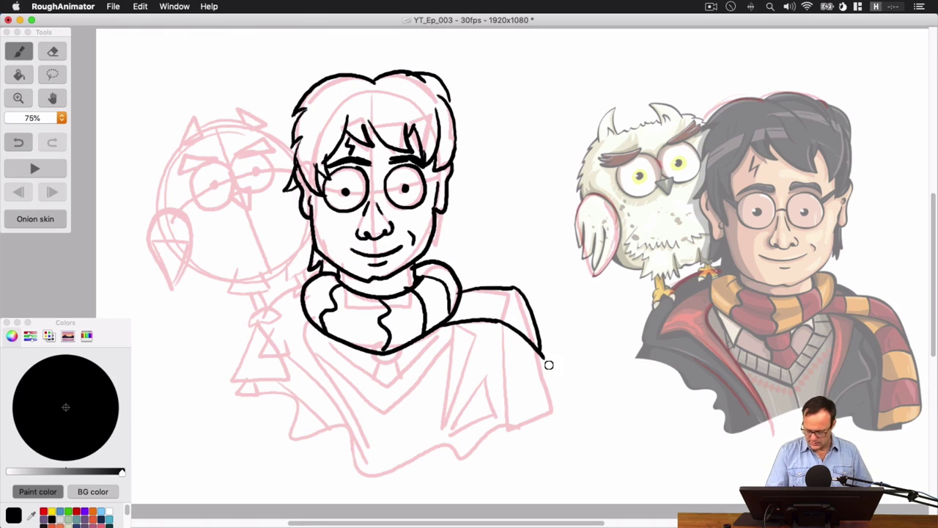
pyautogui.moveTo(543, 356)
pyautogui.mouseDown()
pyautogui.moveTo(550, 443)
pyautogui.moveTo(561, 428)
pyautogui.moveTo(508, 453)
pyautogui.moveTo(505, 402)
pyautogui.mouseUp()
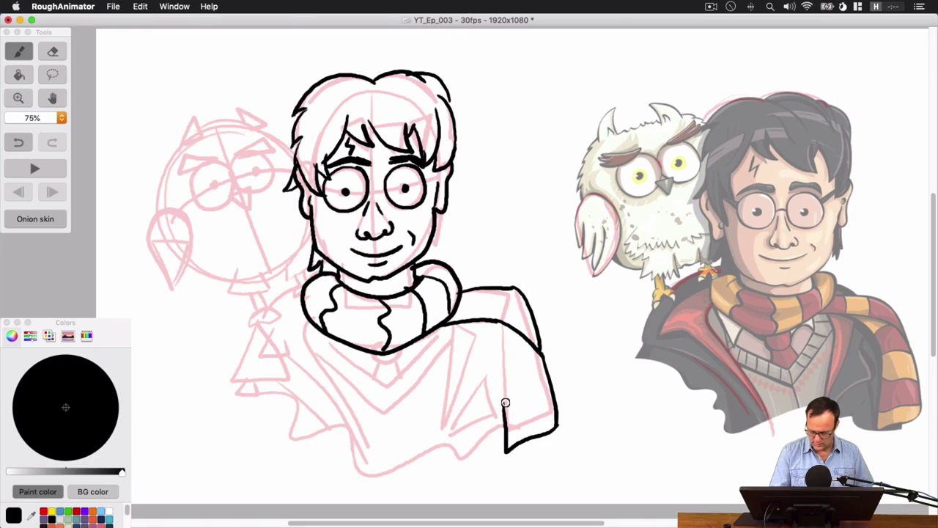
pyautogui.moveTo(493, 323); pyautogui.dragTo(510, 424)
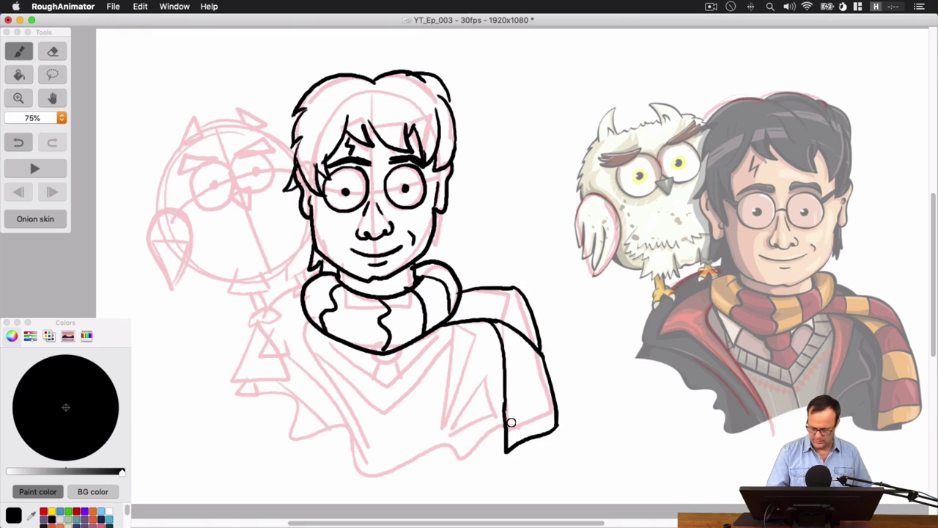
# Ink the curved stripe dividers across the shoulder section and hanging end of the scarf
pyautogui.moveTo(481, 294); pyautogui.dragTo(486, 322)
pyautogui.moveTo(514, 292)
pyautogui.mouseDown()
pyautogui.moveTo(537, 383)
pyautogui.moveTo(510, 353)
pyautogui.moveTo(514, 344)
pyautogui.moveTo(537, 356)
pyautogui.mouseUp()
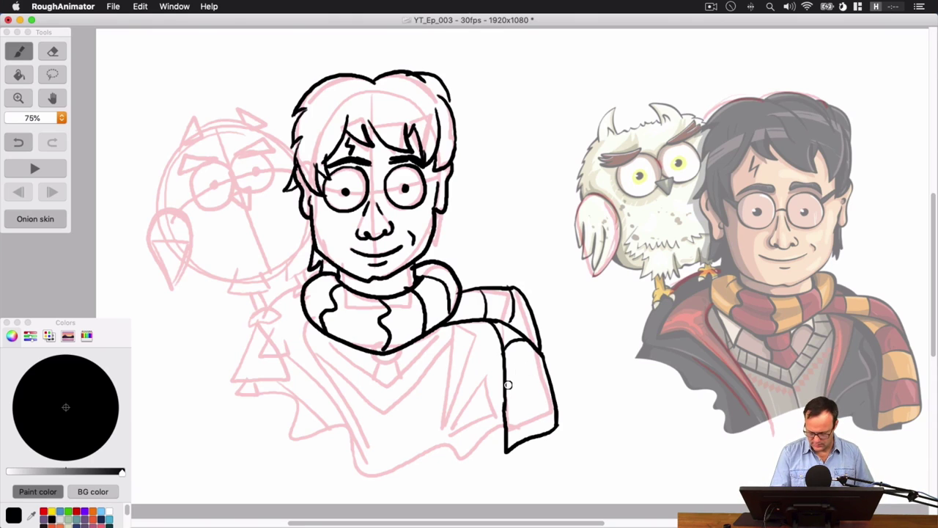
pyautogui.moveTo(506, 386); pyautogui.dragTo(552, 366)
pyautogui.moveTo(504, 400); pyautogui.dragTo(553, 393)
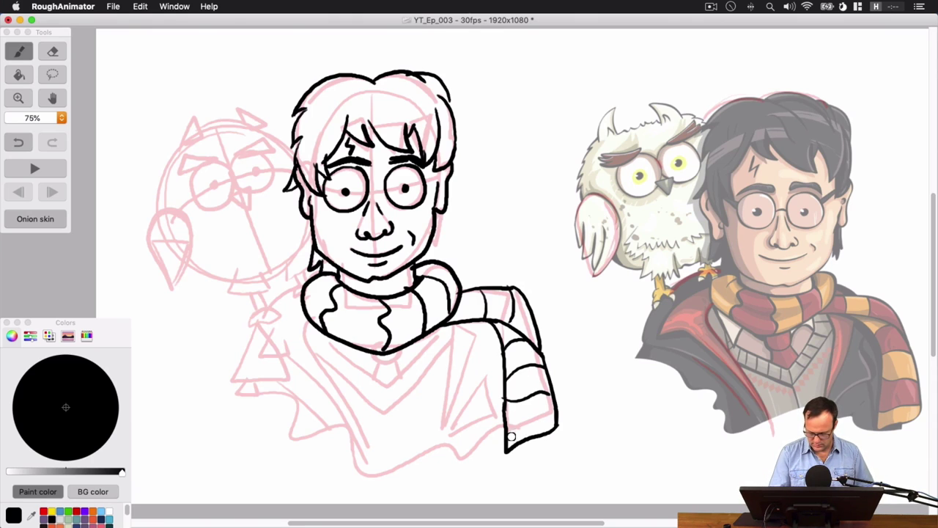
pyautogui.moveTo(509, 434); pyautogui.dragTo(556, 419)
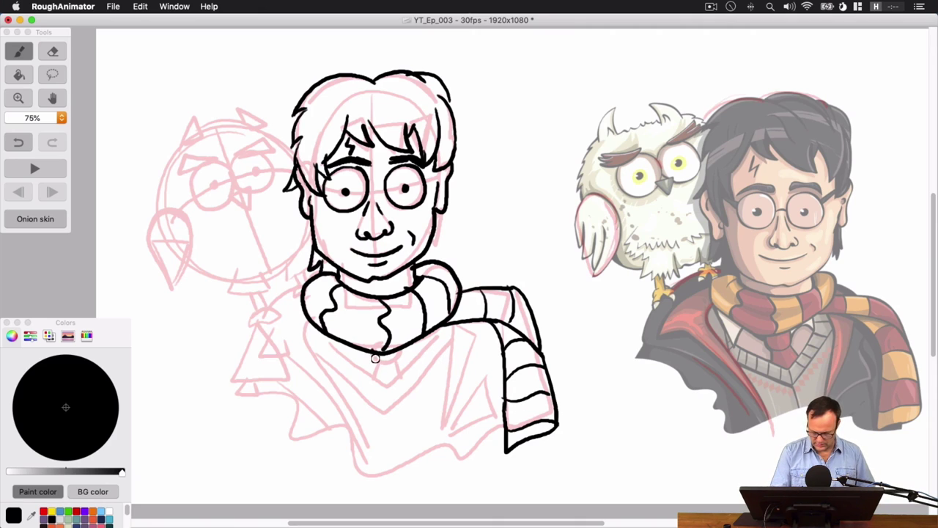
# Ink the tie below the scarf and the sweater's ribbed V-neckline with a vertical line running down from its point
pyautogui.moveTo(375, 357)
pyautogui.mouseDown()
pyautogui.moveTo(398, 360)
pyautogui.moveTo(380, 360)
pyautogui.moveTo(403, 376)
pyautogui.mouseUp()
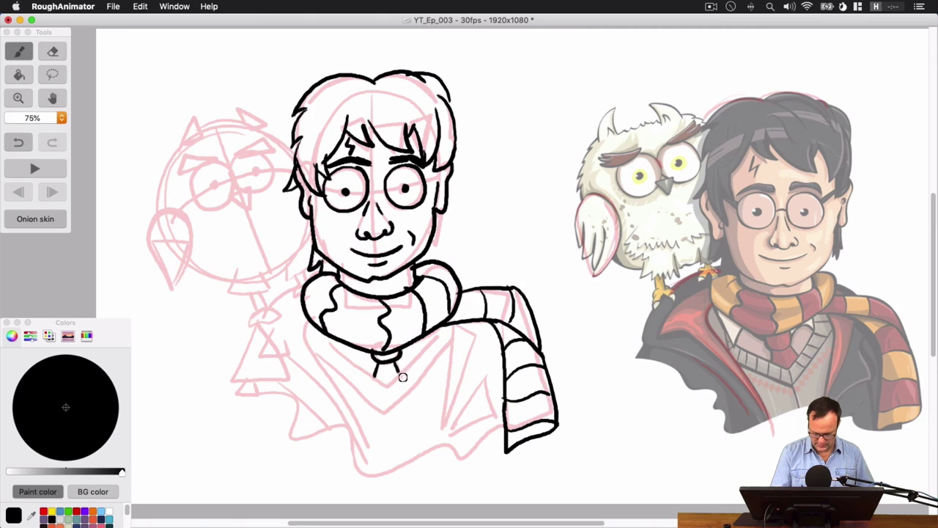
pyautogui.moveTo(434, 334)
pyautogui.mouseDown()
pyautogui.moveTo(393, 387)
pyautogui.moveTo(336, 344)
pyautogui.mouseUp()
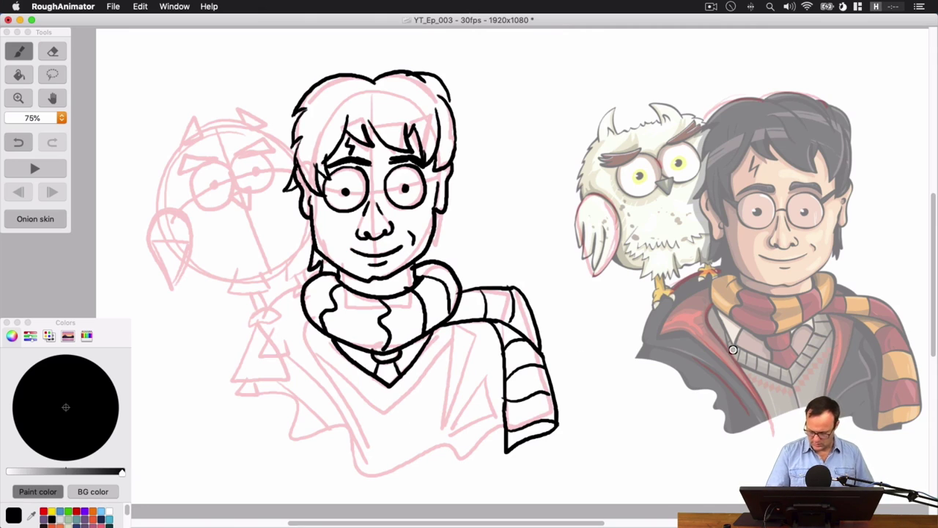
pyautogui.moveTo(335, 341); pyautogui.dragTo(309, 323)
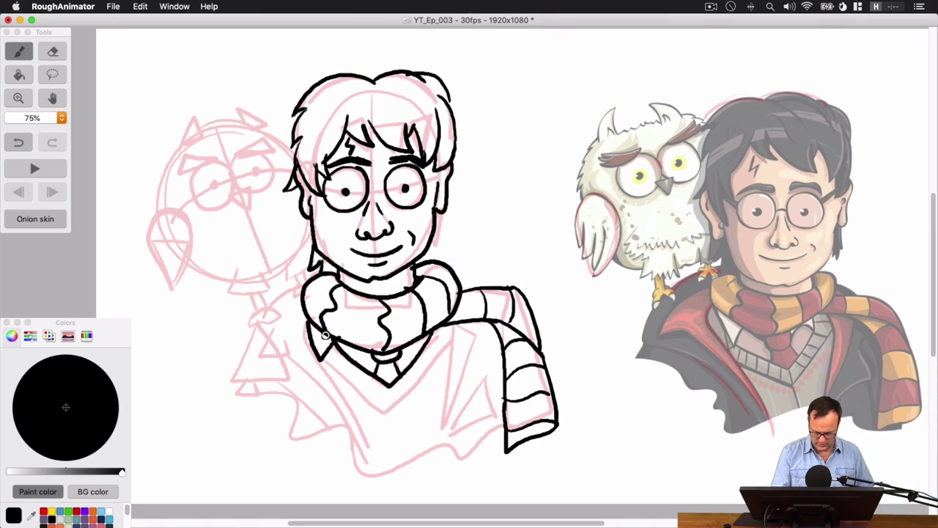
pyautogui.moveTo(444, 340)
pyautogui.mouseDown()
pyautogui.moveTo(393, 413)
pyautogui.moveTo(329, 358)
pyautogui.moveTo(347, 352)
pyautogui.moveTo(338, 366)
pyautogui.moveTo(354, 362)
pyautogui.moveTo(387, 396)
pyautogui.moveTo(422, 373)
pyautogui.moveTo(437, 339)
pyautogui.mouseUp()
pyautogui.moveTo(393, 411); pyautogui.dragTo(394, 463)
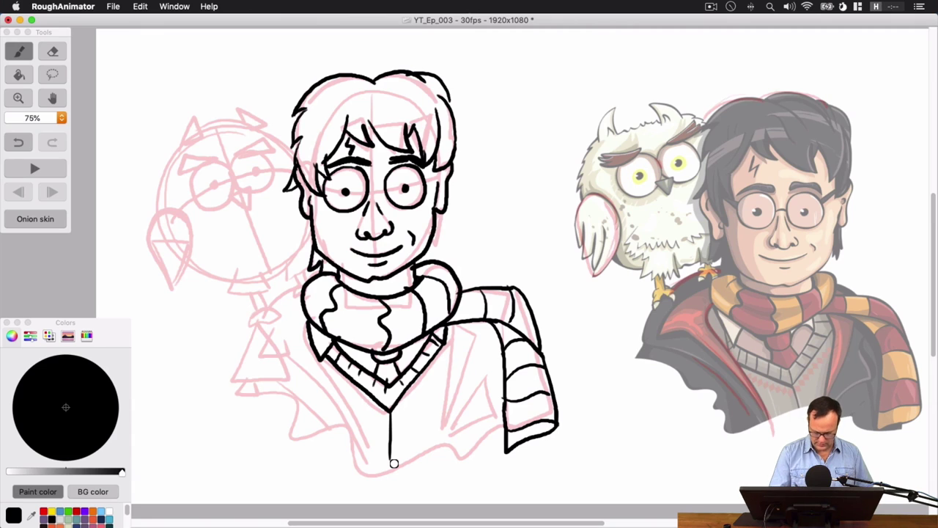
# Ink the robe's front edge, pointed lapel and short fold line between the sweater and the hanging scarf end
pyautogui.moveTo(451, 322); pyautogui.dragTo(437, 448)
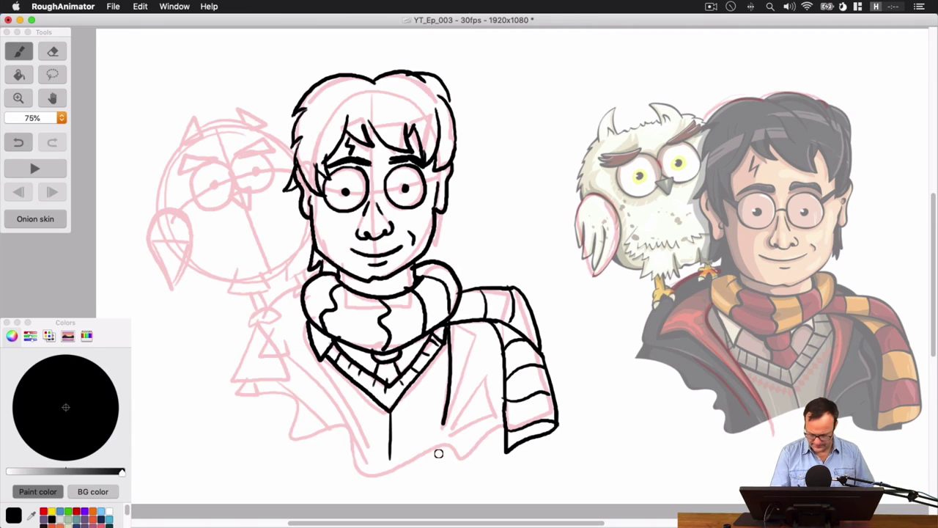
pyautogui.moveTo(482, 324); pyautogui.dragTo(440, 451)
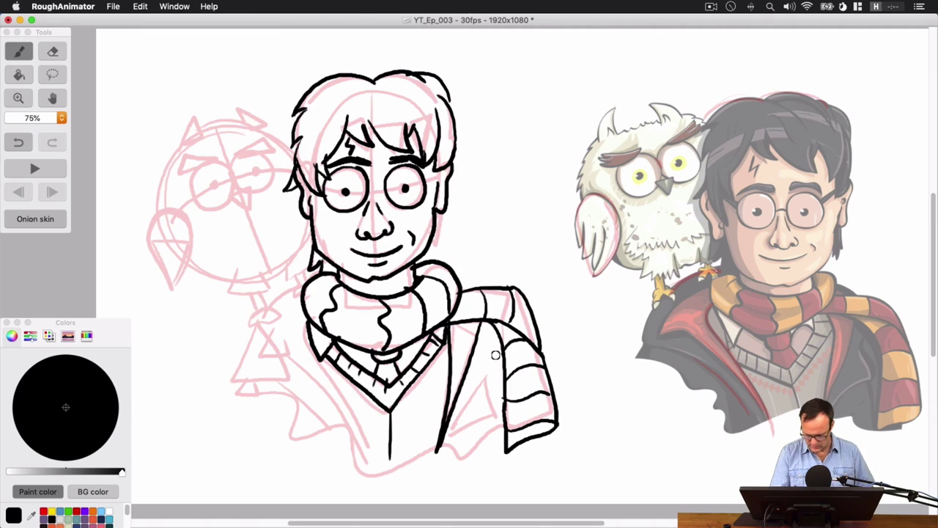
pyautogui.moveTo(503, 352)
pyautogui.mouseDown()
pyautogui.moveTo(495, 407)
pyautogui.moveTo(446, 449)
pyautogui.mouseUp()
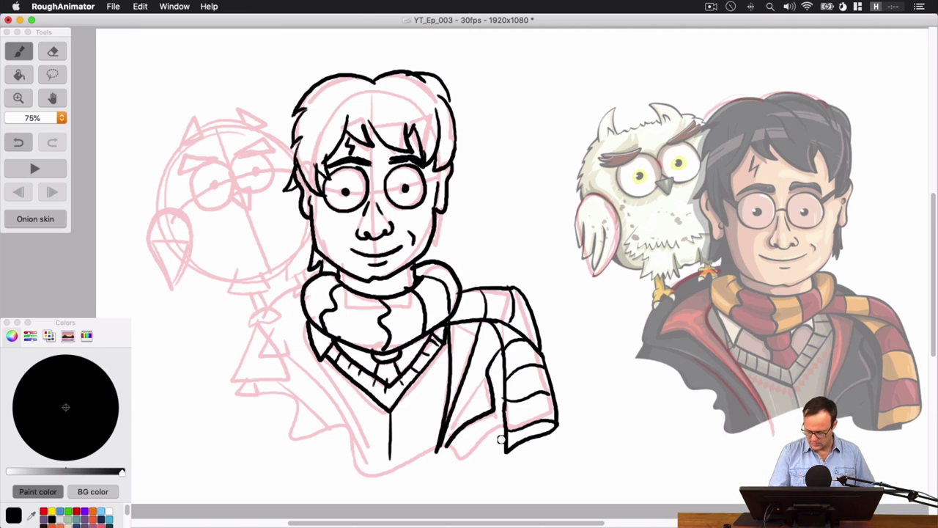
pyautogui.moveTo(487, 419); pyautogui.dragTo(491, 439)
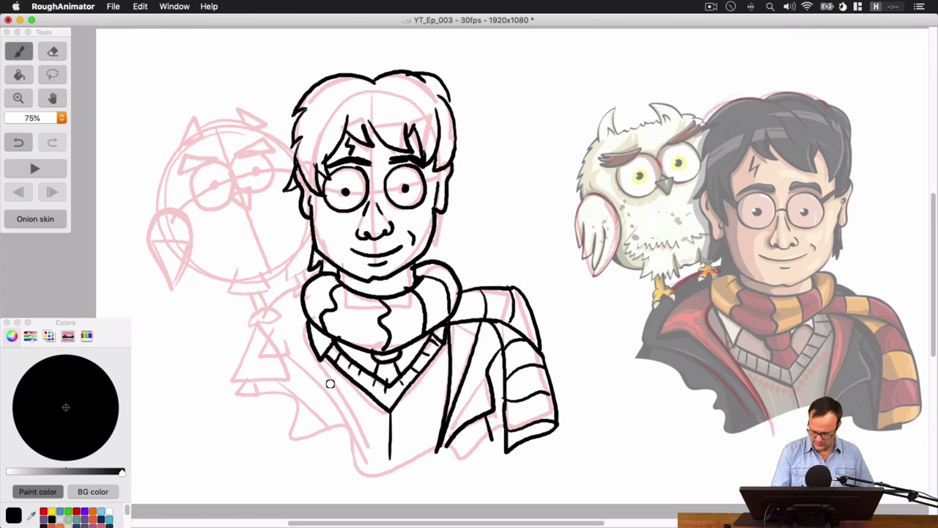
# Ink the robe below the owl with its collar edge, pointed outer lapel and wavy hem, continuing the lower edge across to the scarf end
pyautogui.moveTo(325, 360); pyautogui.dragTo(366, 472)
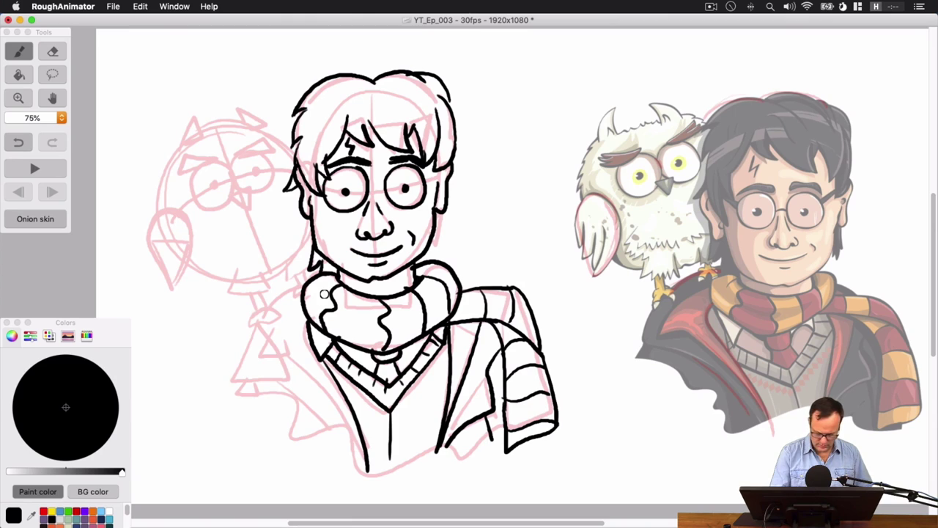
pyautogui.press('super+z')
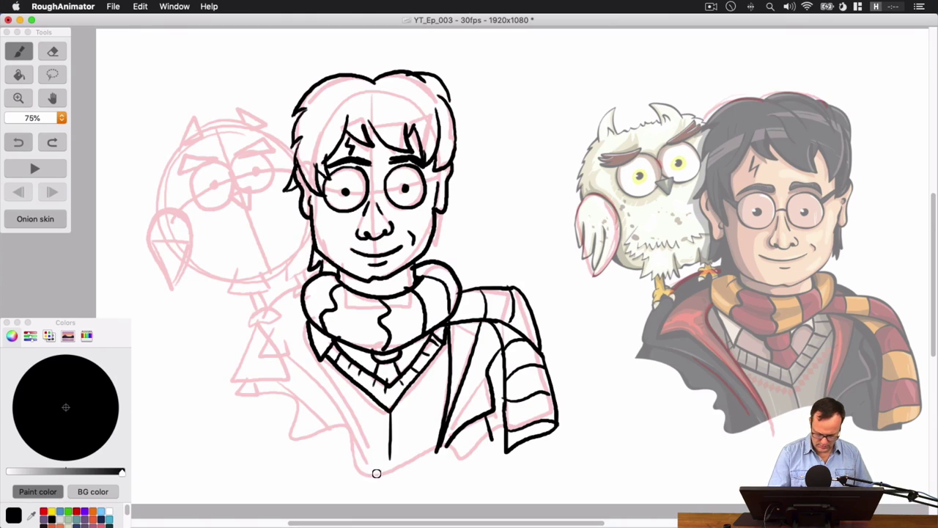
pyautogui.moveTo(376, 473)
pyautogui.mouseDown()
pyautogui.moveTo(356, 414)
pyautogui.moveTo(314, 365)
pyautogui.moveTo(311, 320)
pyautogui.moveTo(255, 369)
pyautogui.moveTo(294, 358)
pyautogui.moveTo(282, 359)
pyautogui.moveTo(360, 452)
pyautogui.mouseUp()
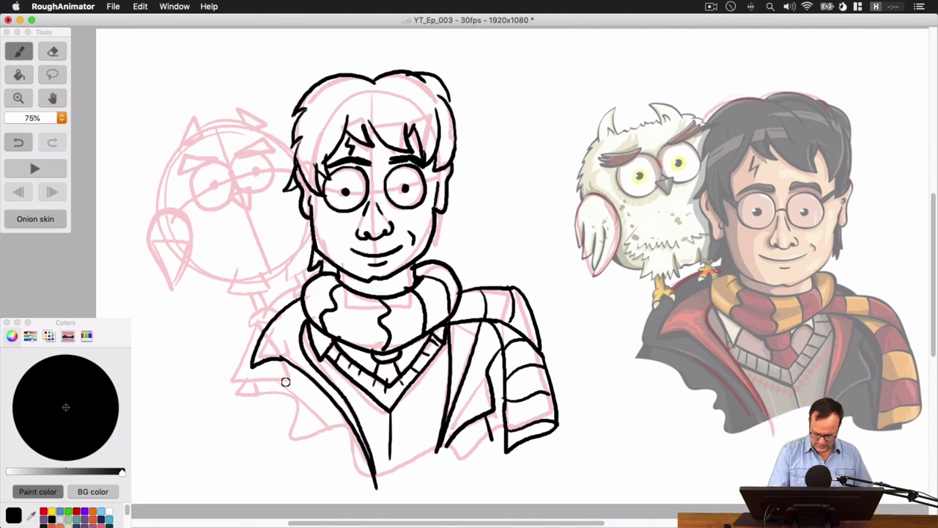
pyautogui.moveTo(253, 340)
pyautogui.mouseDown()
pyautogui.moveTo(231, 383)
pyautogui.moveTo(314, 399)
pyautogui.moveTo(381, 488)
pyautogui.mouseUp()
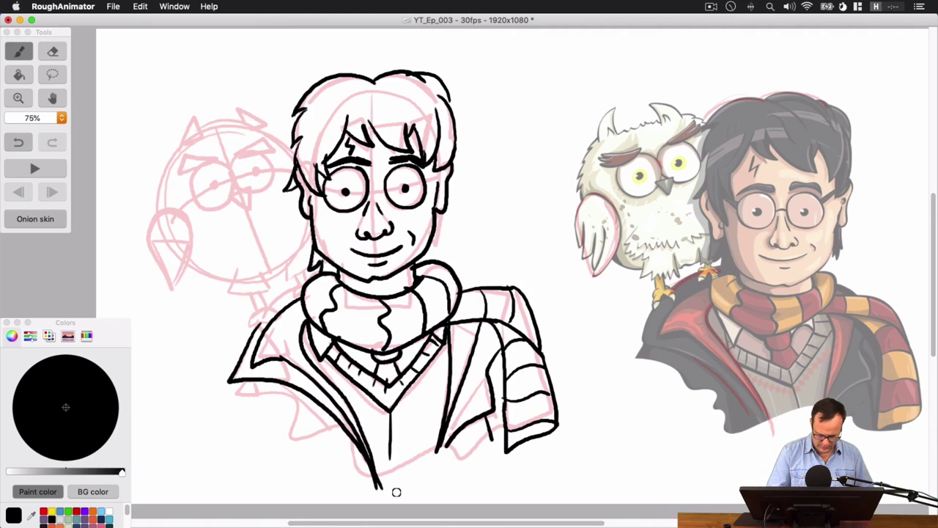
pyautogui.moveTo(242, 384); pyautogui.dragTo(234, 399)
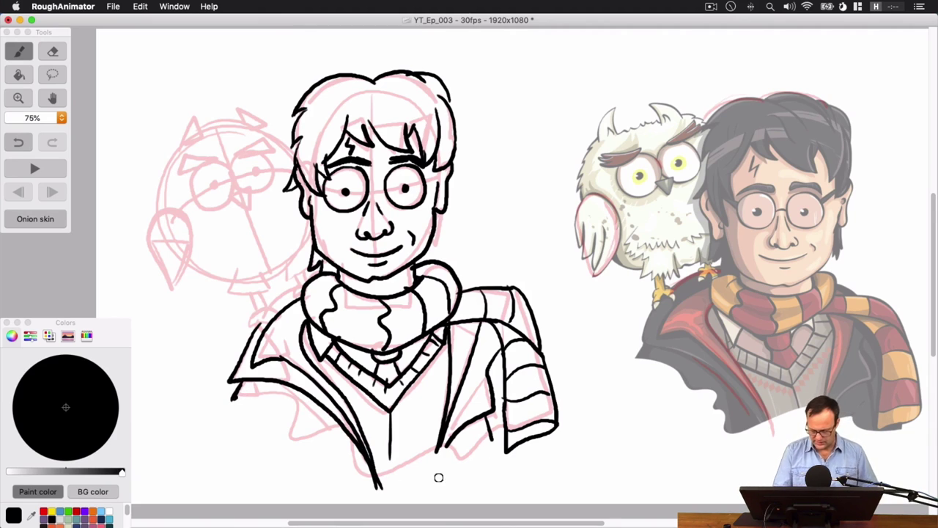
pyautogui.moveTo(510, 429)
pyautogui.mouseDown()
pyautogui.moveTo(360, 474)
pyautogui.moveTo(299, 440)
pyautogui.moveTo(260, 383)
pyautogui.mouseUp()
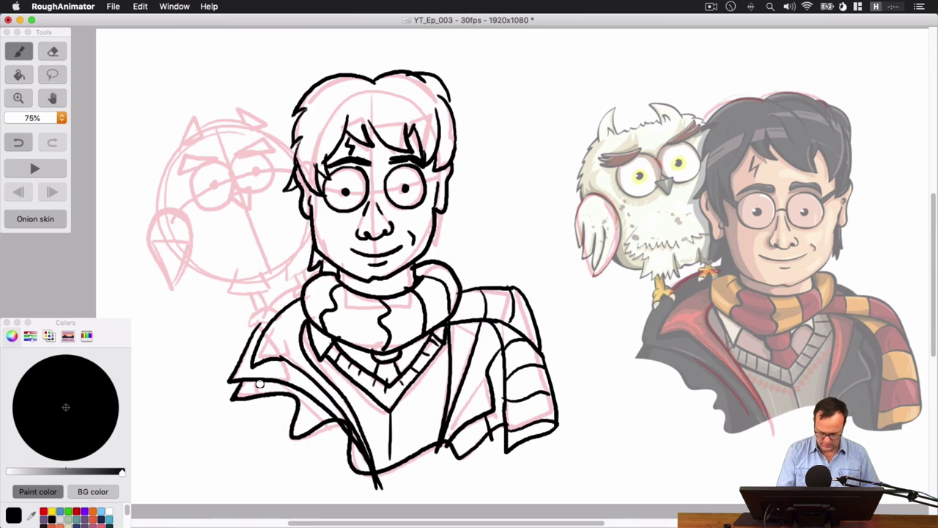
# Erase the overshooting line ends along the robe's hem and fill the narrow gap beside the lapel's lower end in black
pyautogui.click(52, 51)
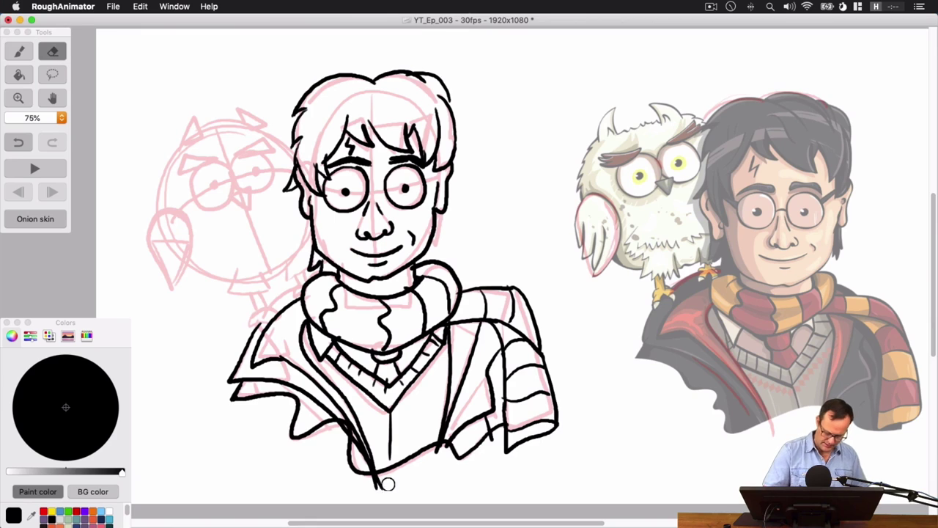
pyautogui.moveTo(383, 480)
pyautogui.mouseDown()
pyautogui.moveTo(376, 494)
pyautogui.moveTo(380, 479)
pyautogui.mouseUp()
pyautogui.moveTo(341, 434)
pyautogui.mouseDown()
pyautogui.moveTo(354, 434)
pyautogui.moveTo(345, 430)
pyautogui.mouseUp()
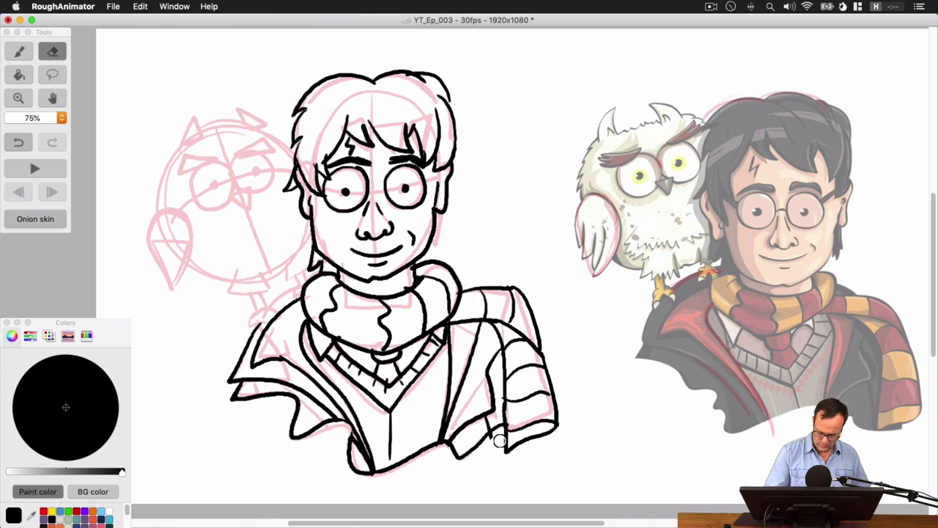
pyautogui.click(19, 52)
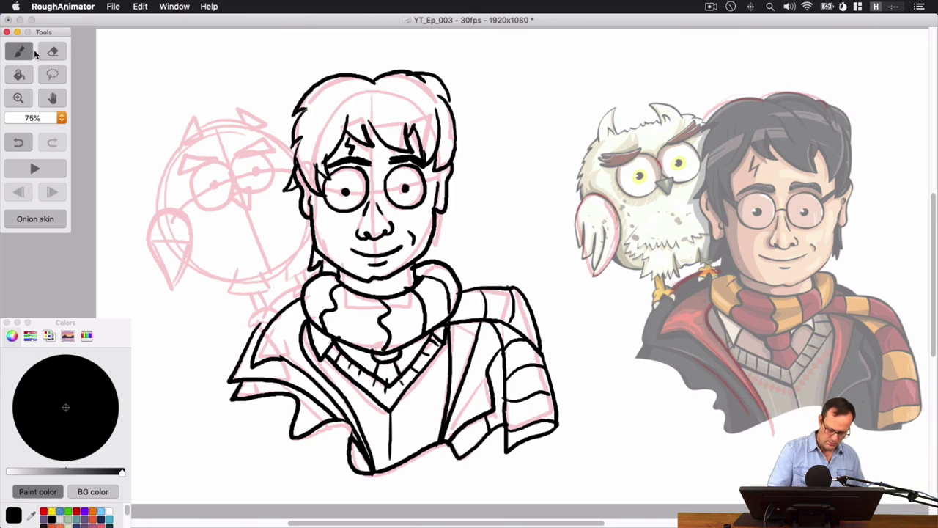
pyautogui.moveTo(352, 427); pyautogui.dragTo(341, 421)
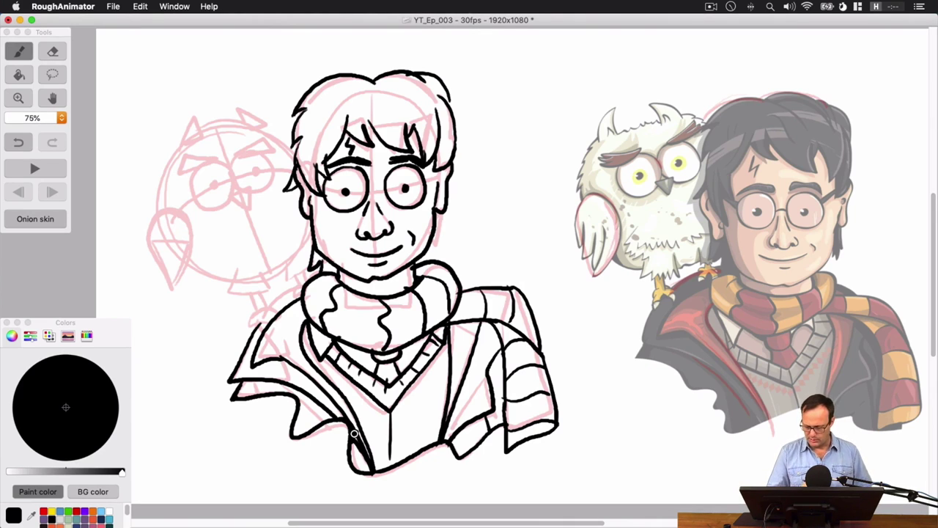
# Ink short hair strands running from the parting and a pointed lock in the fringe above the forehead
pyautogui.moveTo(374, 81); pyautogui.dragTo(401, 118)
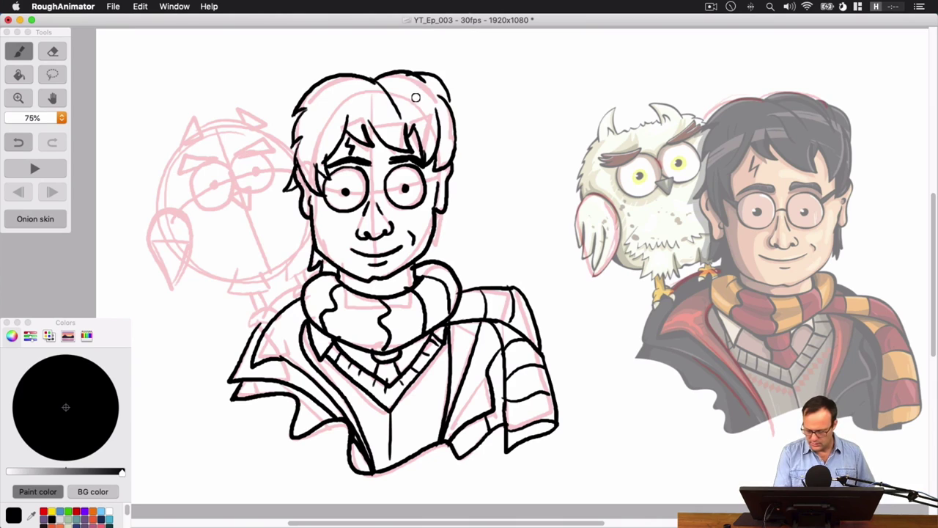
pyautogui.moveTo(381, 82); pyautogui.dragTo(428, 106)
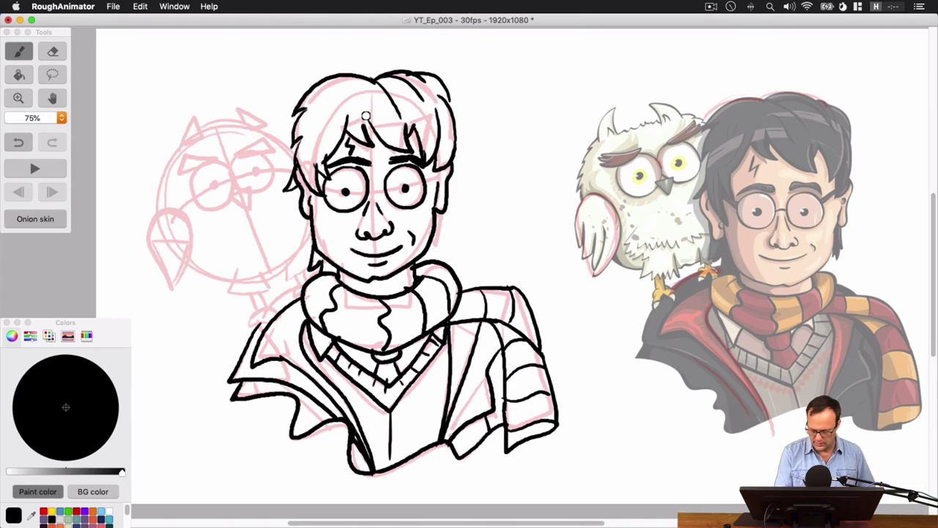
pyautogui.moveTo(361, 109); pyautogui.dragTo(371, 143)
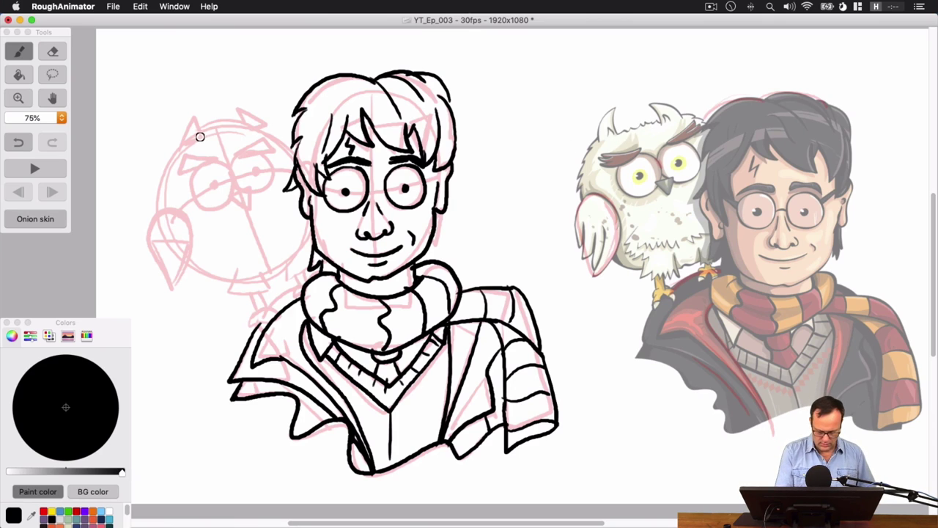
# Ink the owl's two horn-like ear tufts, the ruffled crown between them and the feathered outer edge of its head down to the wing
pyautogui.moveTo(199, 136)
pyautogui.mouseDown()
pyautogui.moveTo(252, 120)
pyautogui.moveTo(199, 111)
pyautogui.moveTo(180, 148)
pyautogui.mouseUp()
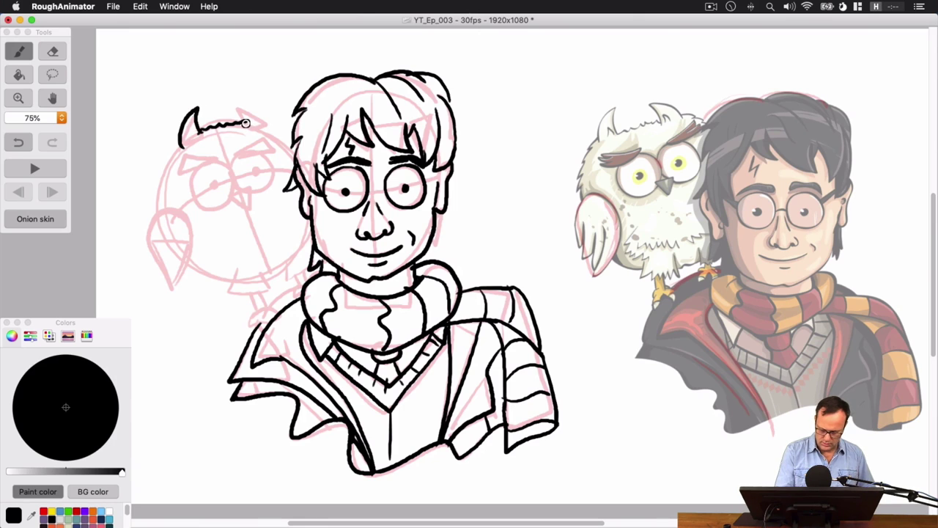
pyautogui.moveTo(236, 126); pyautogui.dragTo(269, 134)
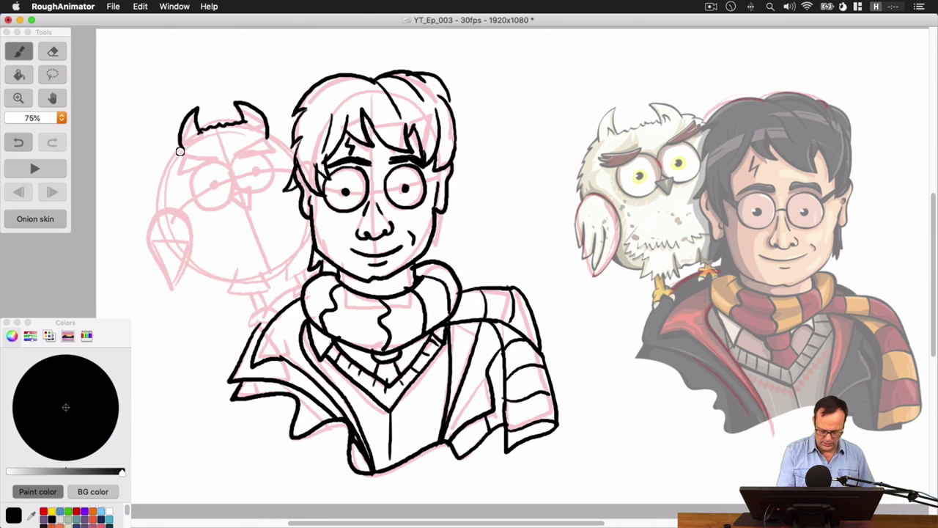
pyautogui.moveTo(170, 161); pyautogui.dragTo(155, 217)
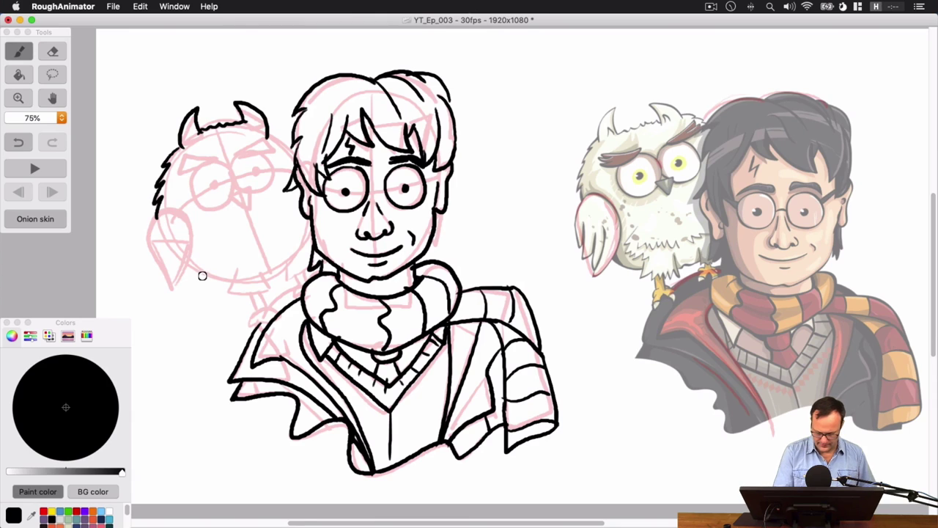
# Ink the owl's wing with long pointed feathers and the underside of its body with jagged feather tufts above the legs
pyautogui.moveTo(163, 274)
pyautogui.mouseDown()
pyautogui.moveTo(156, 223)
pyautogui.moveTo(177, 211)
pyautogui.moveTo(195, 234)
pyautogui.moveTo(170, 300)
pyautogui.moveTo(181, 255)
pyautogui.moveTo(167, 284)
pyautogui.moveTo(169, 251)
pyautogui.moveTo(163, 278)
pyautogui.moveTo(156, 238)
pyautogui.mouseUp()
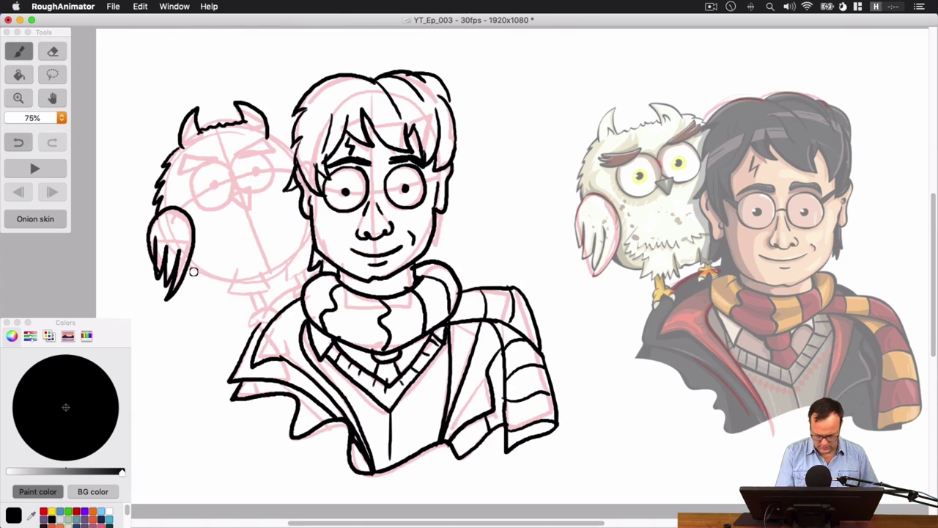
pyautogui.moveTo(194, 271)
pyautogui.mouseDown()
pyautogui.moveTo(226, 285)
pyautogui.moveTo(253, 274)
pyautogui.moveTo(220, 279)
pyautogui.moveTo(189, 265)
pyautogui.moveTo(258, 285)
pyautogui.moveTo(250, 295)
pyautogui.moveTo(241, 276)
pyautogui.moveTo(231, 293)
pyautogui.moveTo(267, 293)
pyautogui.moveTo(300, 259)
pyautogui.mouseUp()
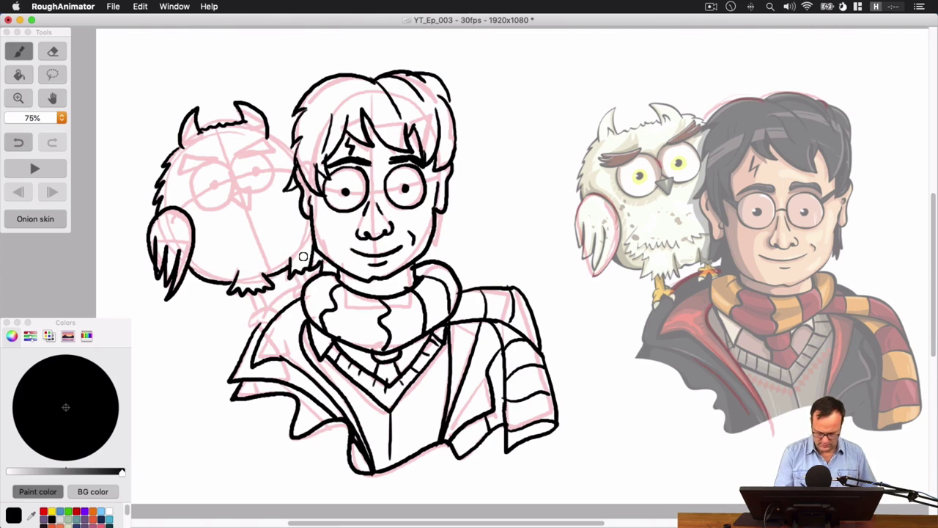
pyautogui.press('super+z')
# Ink the owl's front leg and curved claws gripping the robe's shoulder
pyautogui.press('super+equal')
pyautogui.press('super+equal')
pyautogui.press('super+equal')
pyautogui.press('super+equal')
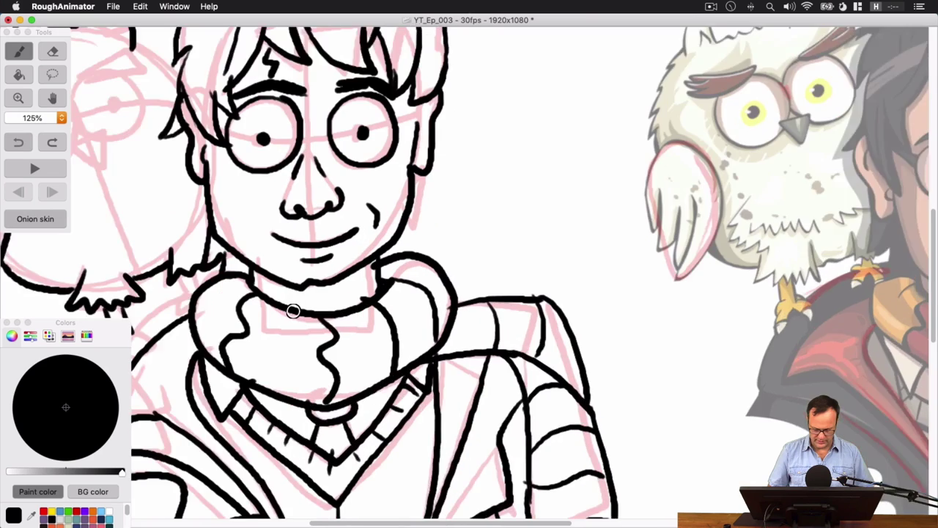
pyautogui.press('space')
pyautogui.moveTo(198, 297); pyautogui.dragTo(606, 172)
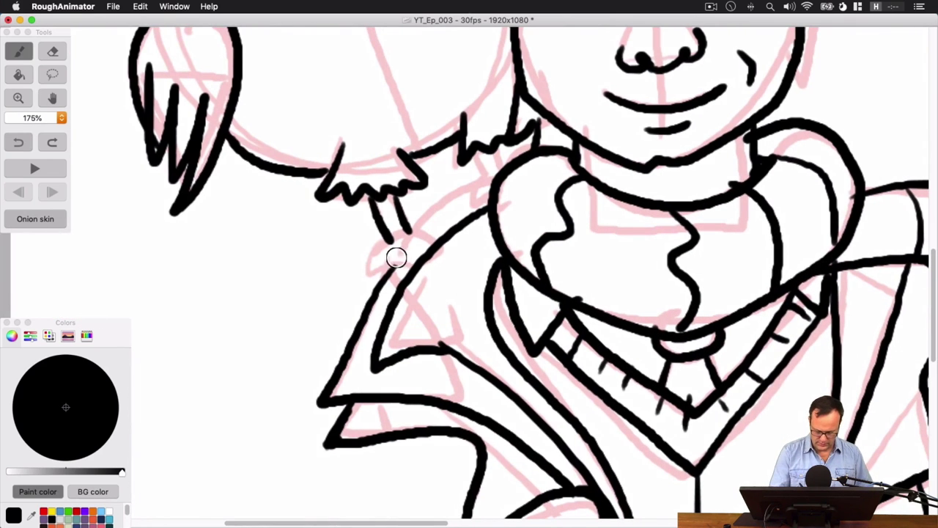
pyautogui.moveTo(396, 256)
pyautogui.mouseDown()
pyautogui.moveTo(380, 297)
pyautogui.moveTo(411, 261)
pyautogui.moveTo(459, 267)
pyautogui.mouseUp()
pyautogui.moveTo(386, 293)
pyautogui.mouseDown()
pyautogui.moveTo(414, 307)
pyautogui.moveTo(412, 292)
pyautogui.moveTo(414, 310)
pyautogui.moveTo(400, 273)
pyautogui.moveTo(406, 297)
pyautogui.mouseUp()
# Erase the robe line and stray strokes overlapping the owl's front claws
pyautogui.press('e')
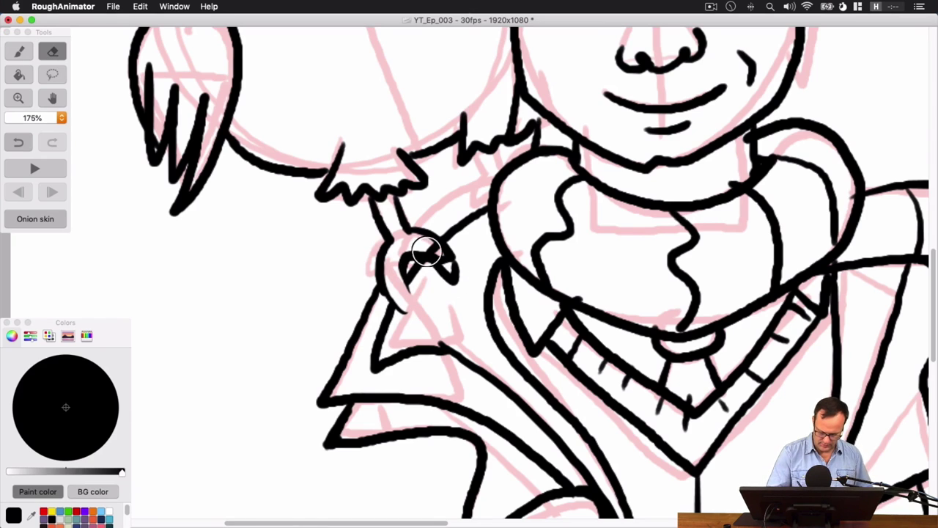
pyautogui.moveTo(428, 252); pyautogui.dragTo(463, 291)
pyautogui.moveTo(438, 258); pyautogui.dragTo(461, 289)
pyautogui.click(45, 70)
# Ink the pointed talons of the owl's front foot and the second leg and foot tucked against the scarf
pyautogui.click(19, 51)
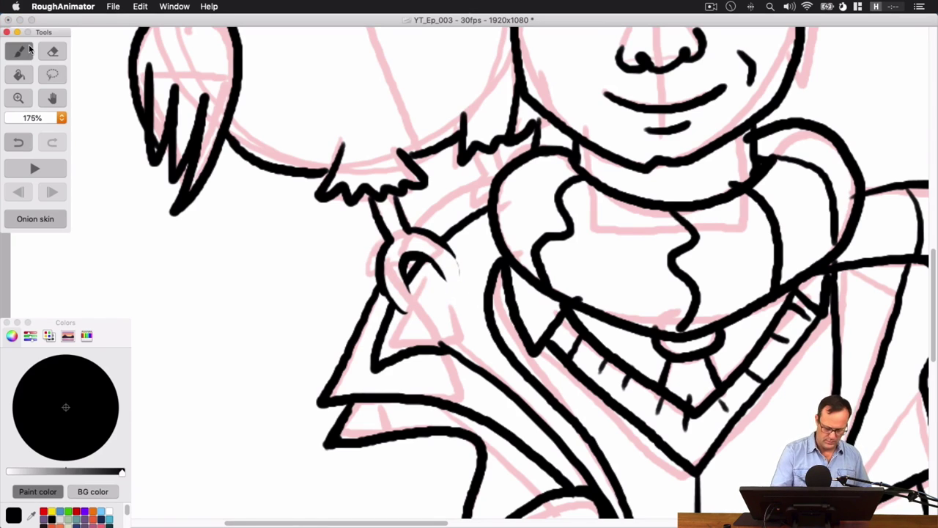
pyautogui.click(424, 323)
pyautogui.moveTo(402, 262)
pyautogui.mouseDown()
pyautogui.moveTo(422, 300)
pyautogui.moveTo(416, 319)
pyautogui.moveTo(434, 323)
pyautogui.moveTo(425, 296)
pyautogui.moveTo(436, 316)
pyautogui.moveTo(447, 273)
pyautogui.moveTo(459, 269)
pyautogui.moveTo(462, 277)
pyautogui.moveTo(447, 278)
pyautogui.moveTo(465, 282)
pyautogui.moveTo(464, 262)
pyautogui.moveTo(467, 291)
pyautogui.moveTo(453, 247)
pyautogui.mouseUp()
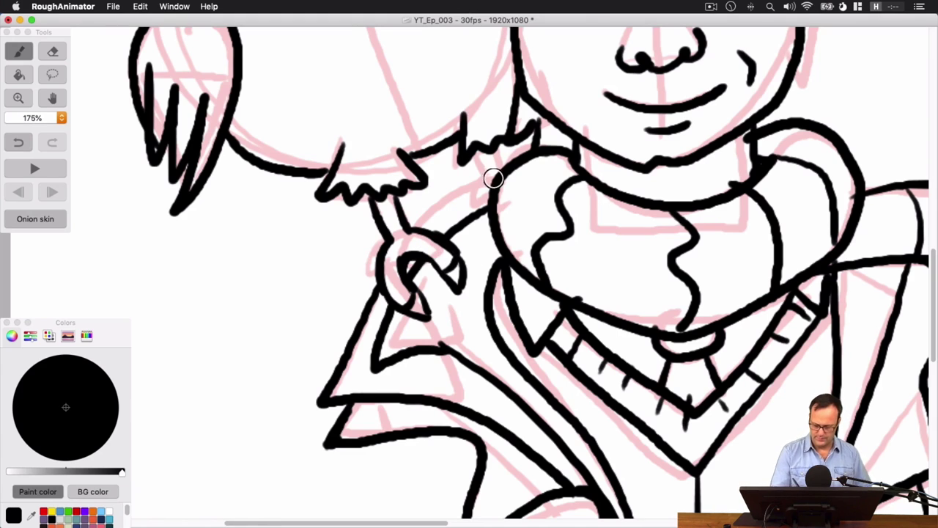
pyautogui.moveTo(475, 151); pyautogui.dragTo(502, 204)
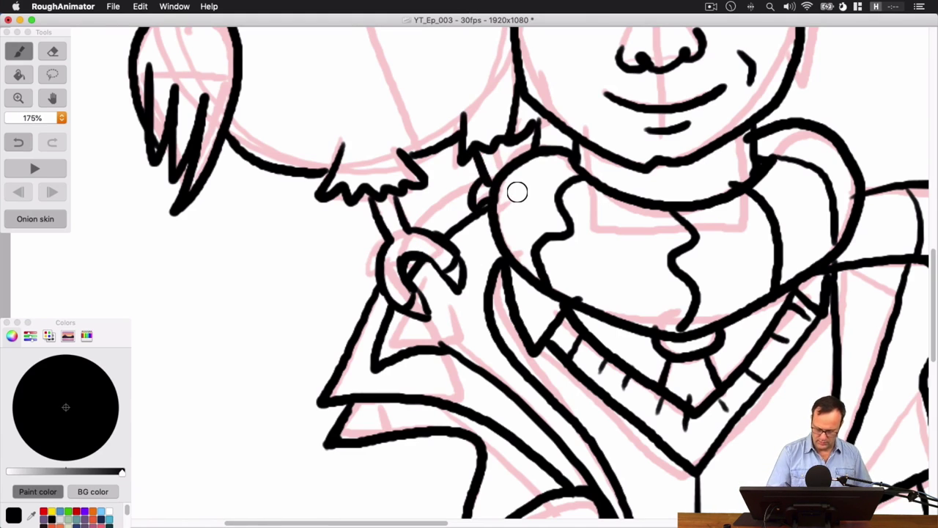
pyautogui.moveTo(500, 147); pyautogui.dragTo(511, 167)
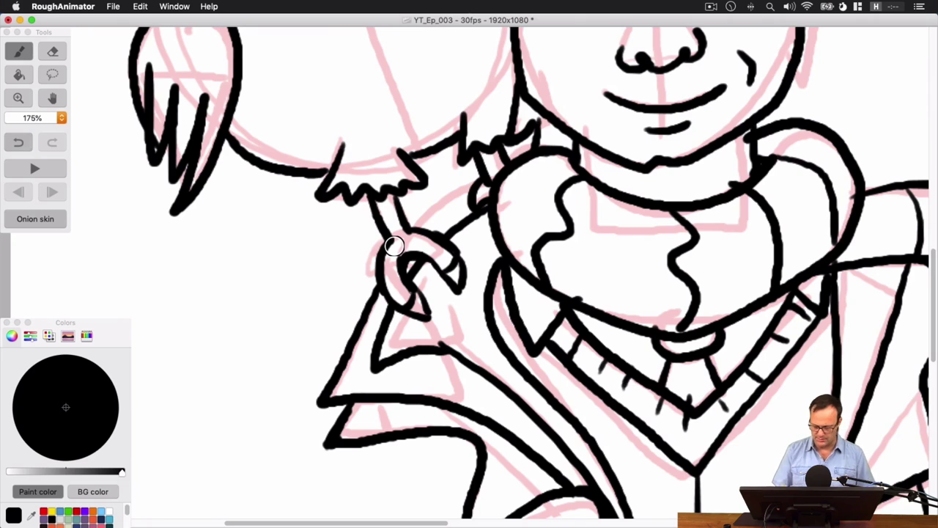
# Ink the owl's round eyes, thick slanted eyebrows and solid black pupils
pyautogui.press('super+minus')
pyautogui.press('super+minus')
pyautogui.press('super+minus')
pyautogui.press('super+minus')
pyautogui.press('super+minus')
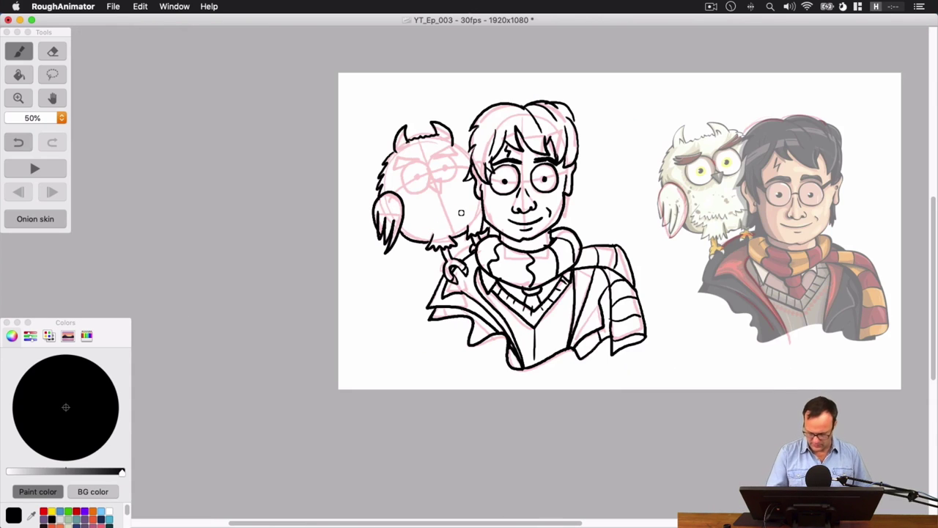
pyautogui.press('super+plus')
pyautogui.press('super+plus')
pyautogui.press('super+plus')
pyautogui.press('super+minus')
pyautogui.press('space')
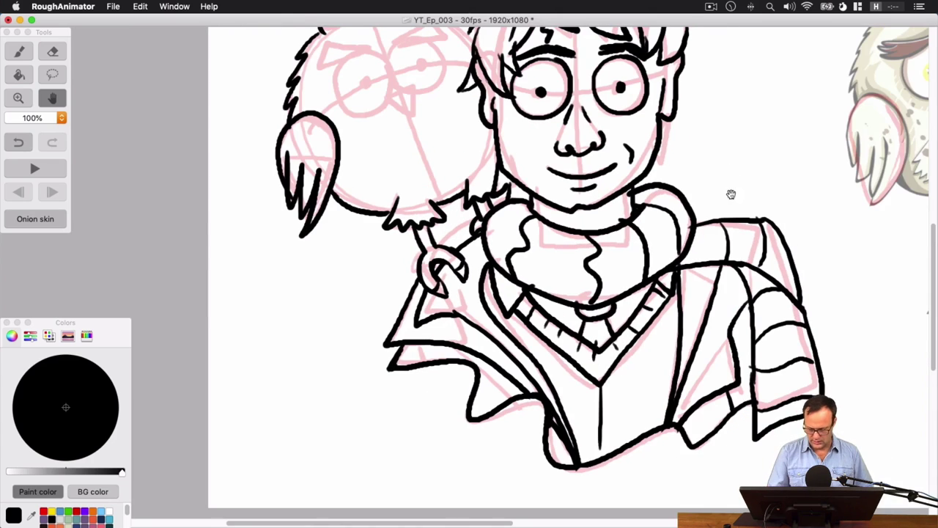
pyautogui.moveTo(730, 194); pyautogui.dragTo(594, 292)
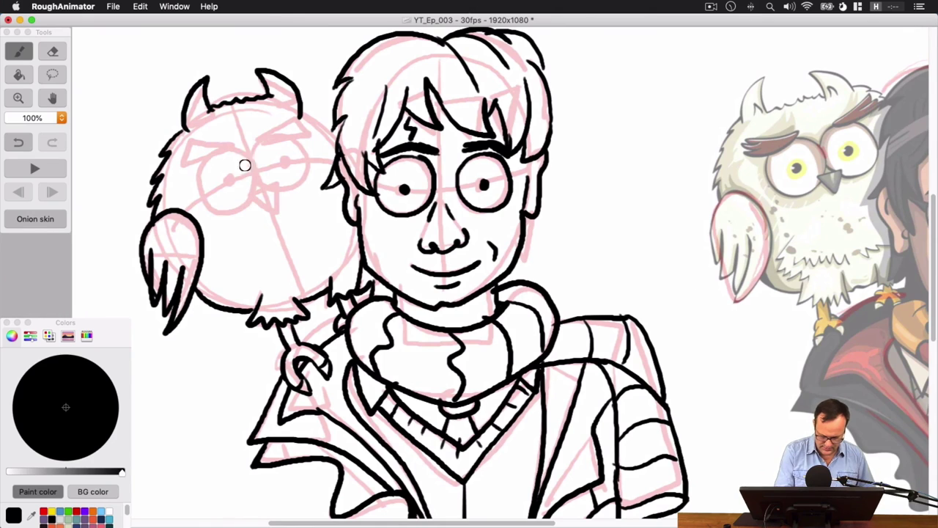
pyautogui.moveTo(224, 153)
pyautogui.mouseDown()
pyautogui.moveTo(258, 169)
pyautogui.moveTo(253, 199)
pyautogui.moveTo(225, 217)
pyautogui.moveTo(199, 198)
pyautogui.moveTo(206, 168)
pyautogui.moveTo(236, 147)
pyautogui.moveTo(183, 169)
pyautogui.moveTo(189, 158)
pyautogui.moveTo(178, 155)
pyautogui.moveTo(189, 152)
pyautogui.moveTo(185, 145)
pyautogui.moveTo(240, 140)
pyautogui.moveTo(309, 159)
pyautogui.moveTo(292, 192)
pyautogui.moveTo(270, 187)
pyautogui.moveTo(258, 141)
pyautogui.moveTo(306, 130)
pyautogui.moveTo(306, 108)
pyautogui.moveTo(257, 136)
pyautogui.mouseUp()
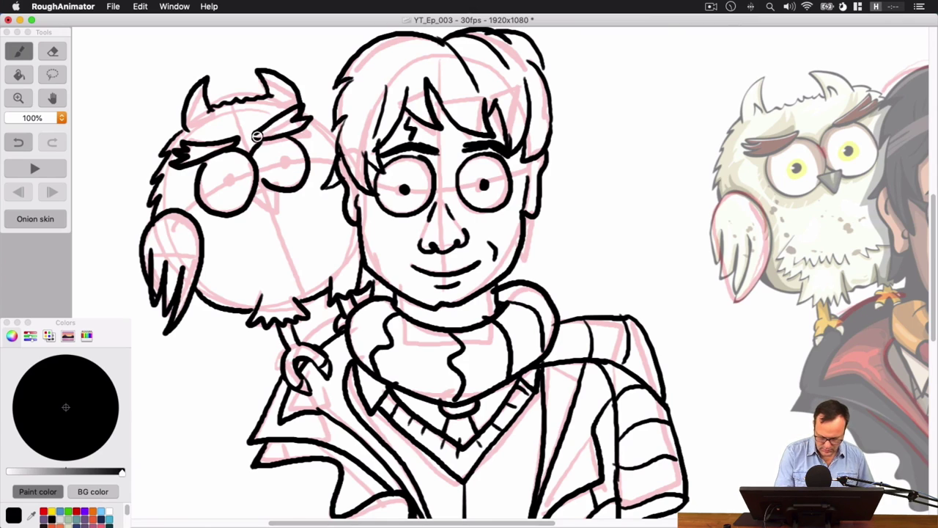
pyautogui.moveTo(228, 184); pyautogui.dragTo(230, 179)
pyautogui.moveTo(288, 162); pyautogui.dragTo(284, 162)
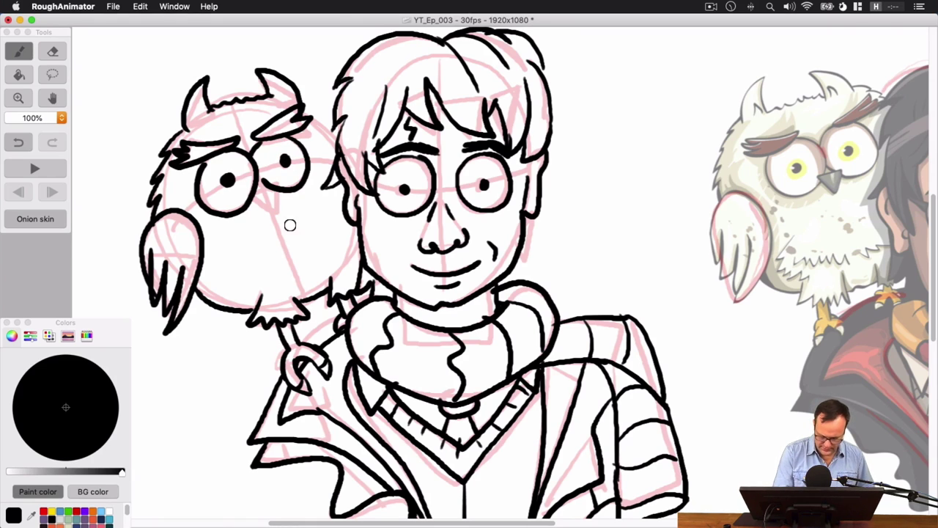
# Ink the owl's pointed beak between the eyes and thin zigzag feather marks across its lower belly
pyautogui.moveTo(252, 198)
pyautogui.mouseDown()
pyautogui.moveTo(284, 191)
pyautogui.moveTo(281, 217)
pyautogui.moveTo(250, 198)
pyautogui.mouseUp()
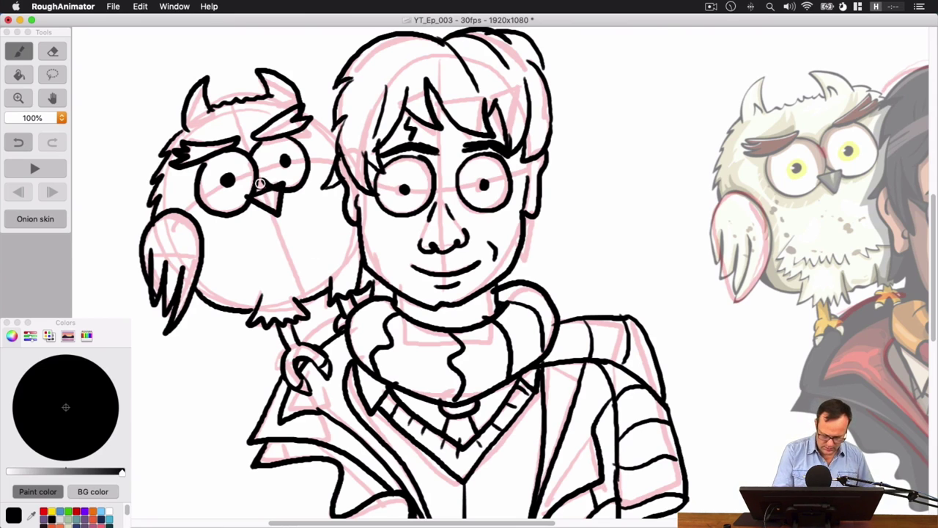
pyautogui.moveTo(258, 190); pyautogui.dragTo(270, 187)
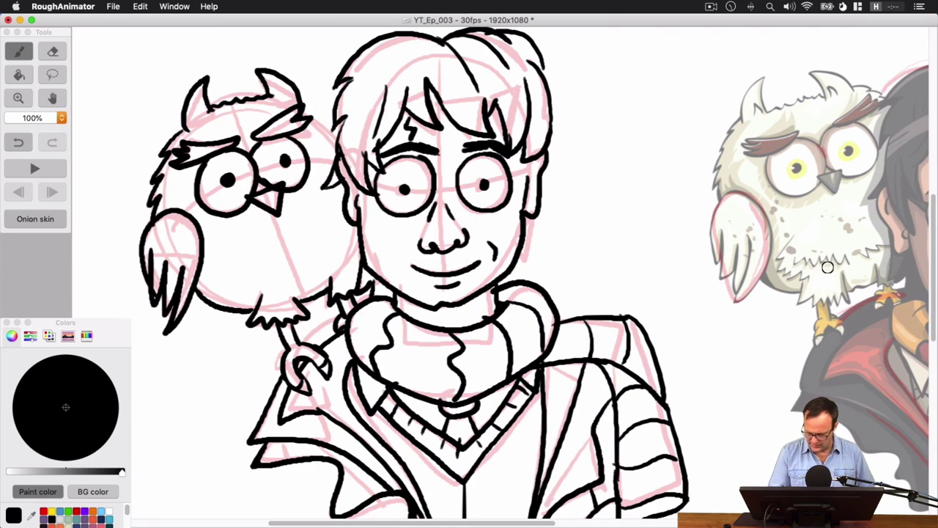
pyautogui.moveTo(235, 266)
pyautogui.mouseDown()
pyautogui.moveTo(296, 261)
pyautogui.moveTo(337, 236)
pyautogui.mouseUp()
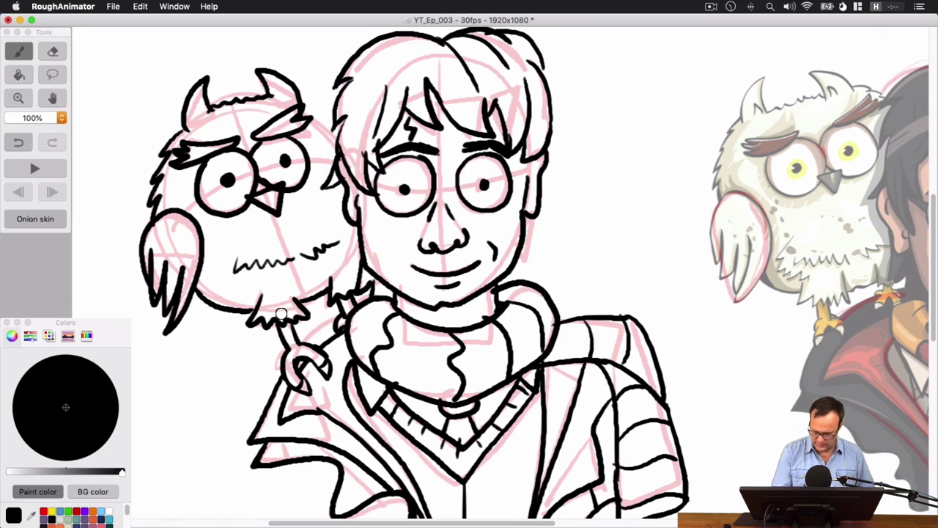
pyautogui.moveTo(220, 269); pyautogui.dragTo(247, 294)
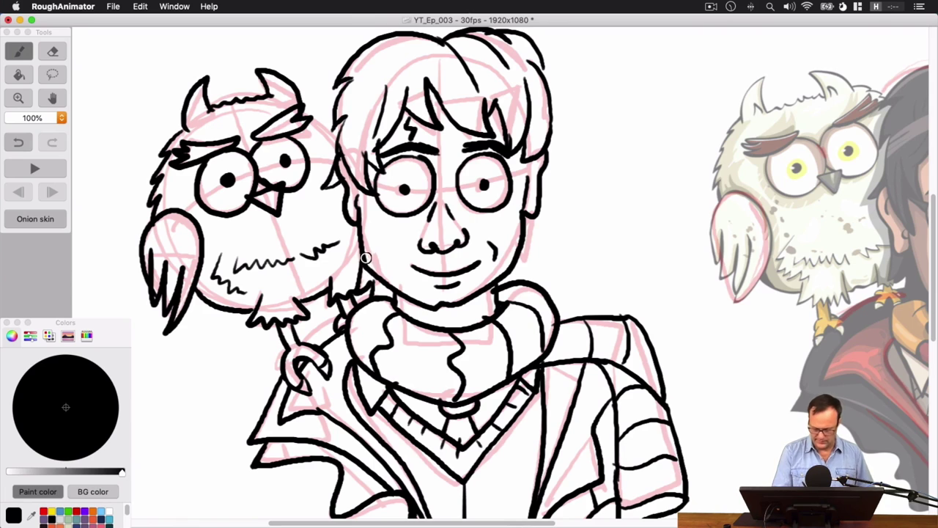
# Erase a small highlight out of each of the owl's black pupils
pyautogui.click(53, 51)
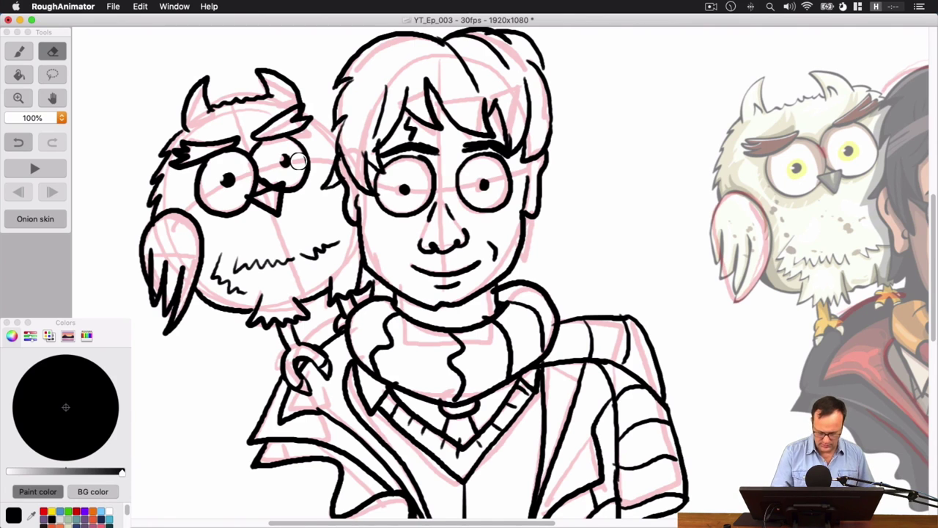
pyautogui.click(19, 50)
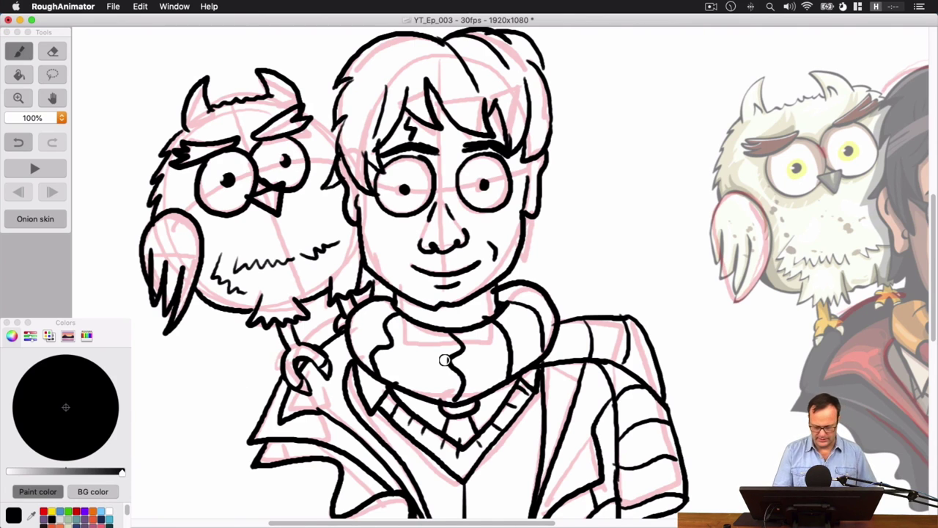
pyautogui.press('super+equal')
pyautogui.press('super+equal')
pyautogui.press('super+equal')
pyautogui.press('space')
pyautogui.moveTo(180, 167); pyautogui.dragTo(447, 287)
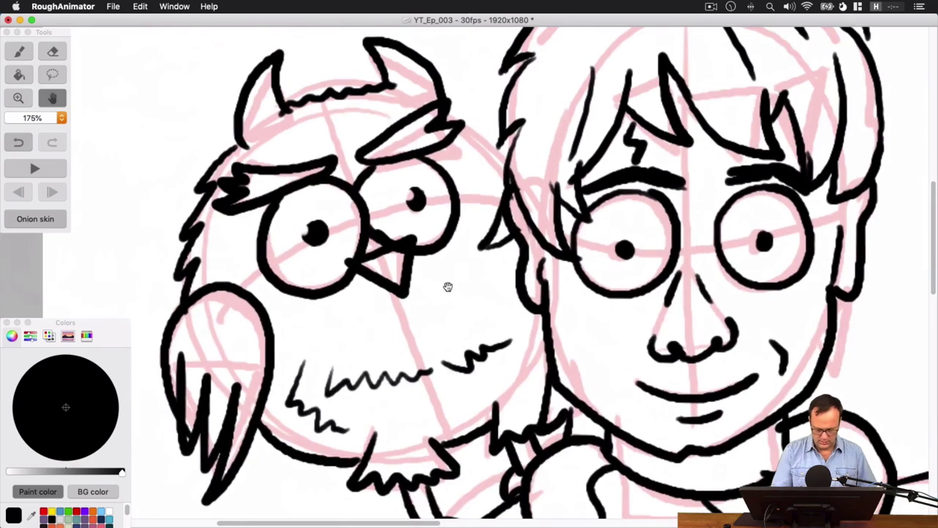
# Touch up the boy's round black pupils and erase a small highlight out of each one
pyautogui.press('space')
pyautogui.moveTo(670, 325); pyautogui.dragTo(310, 276)
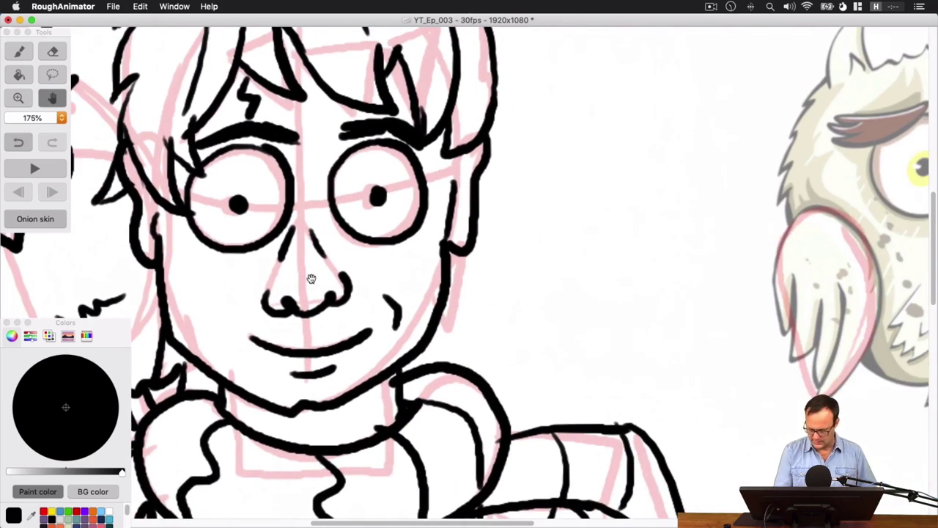
pyautogui.scroll(-8, 708, 341)
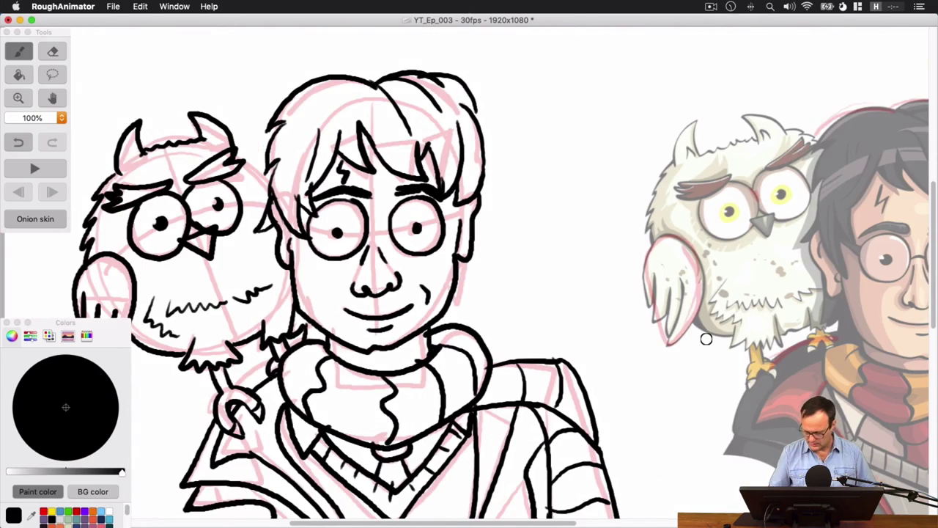
pyautogui.scroll(8, 707, 339)
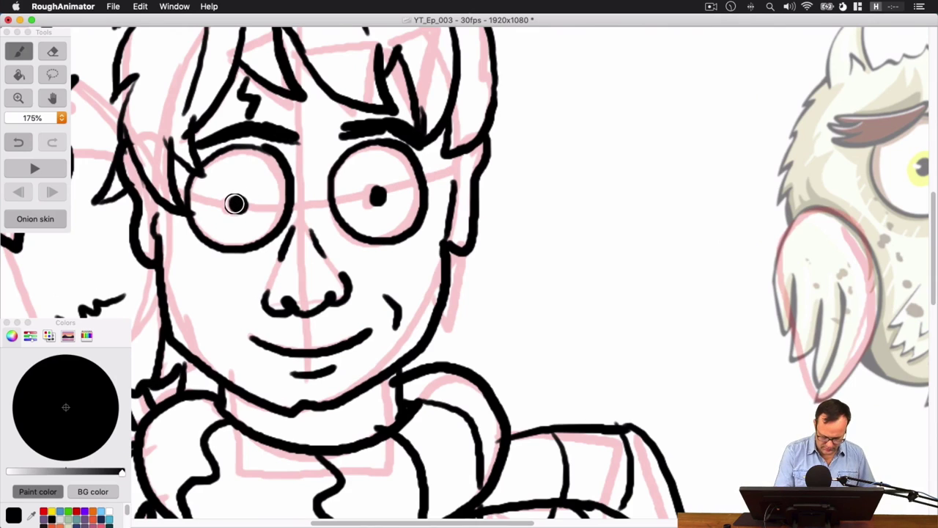
pyautogui.press('super+z')
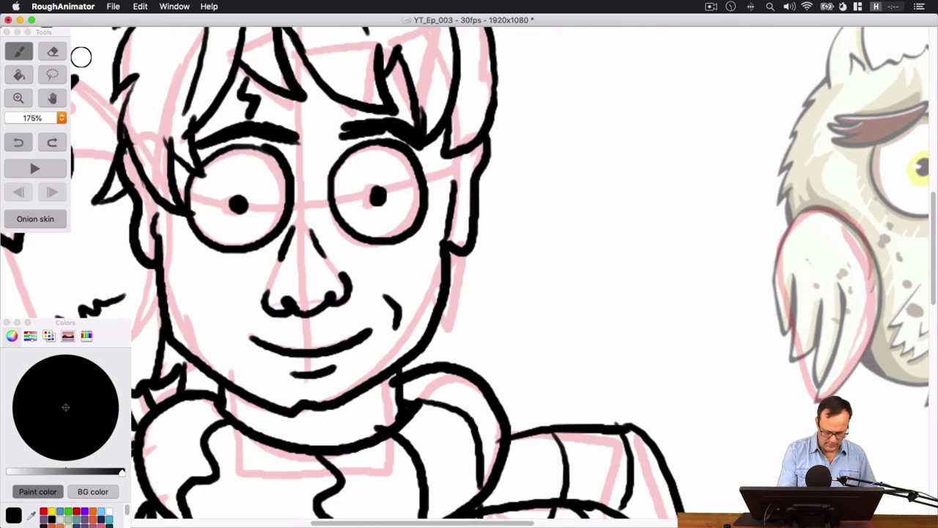
pyautogui.click(52, 51)
pyautogui.moveTo(240, 206); pyautogui.dragTo(237, 206)
pyautogui.moveTo(374, 200)
pyautogui.mouseDown()
pyautogui.moveTo(382, 190)
pyautogui.moveTo(379, 198)
pyautogui.mouseUp()
pyautogui.click(21, 52)
pyautogui.moveTo(244, 216); pyautogui.dragTo(237, 201)
pyautogui.click(45, 51)
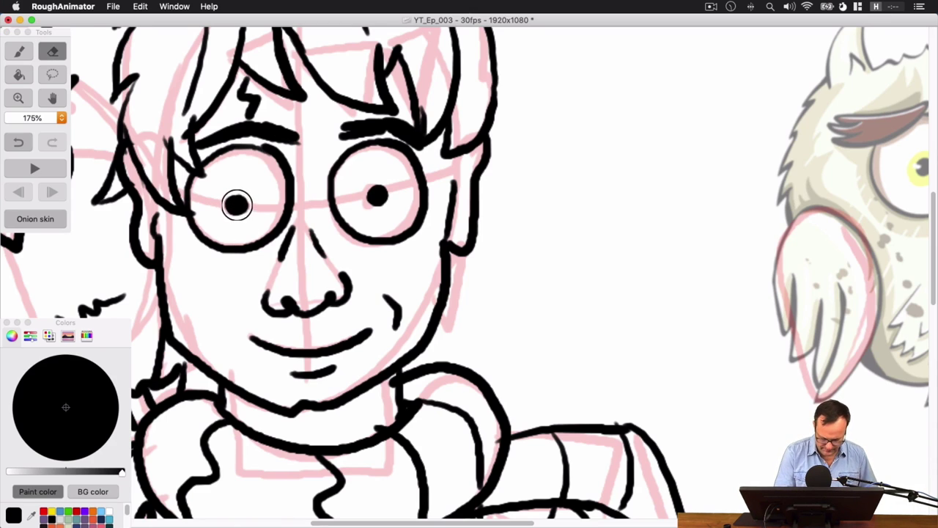
pyautogui.moveTo(373, 192); pyautogui.dragTo(377, 196)
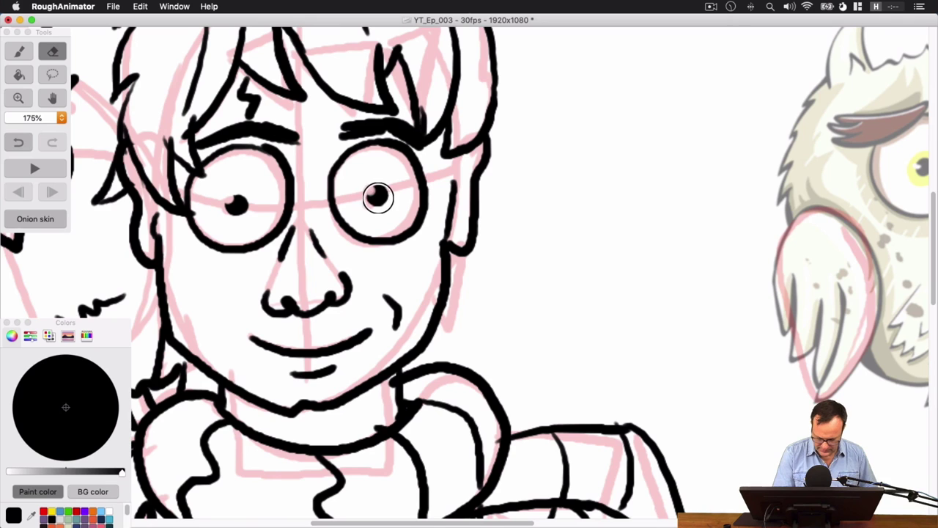
# Ink the missing outline at the back of the owl's head, beside the boy's hair
pyautogui.press('super+minus')
pyautogui.press('super+minus')
pyautogui.press('super+minus')
pyautogui.press('super+minus')
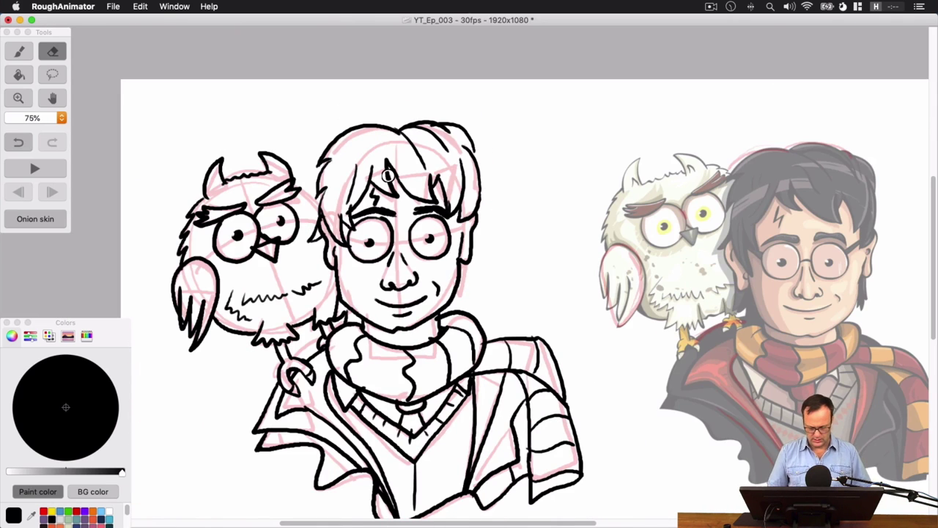
pyautogui.press('super+minus')
pyautogui.press('super+equal')
pyautogui.press('space')
pyautogui.moveTo(662, 385); pyautogui.dragTo(616, 304)
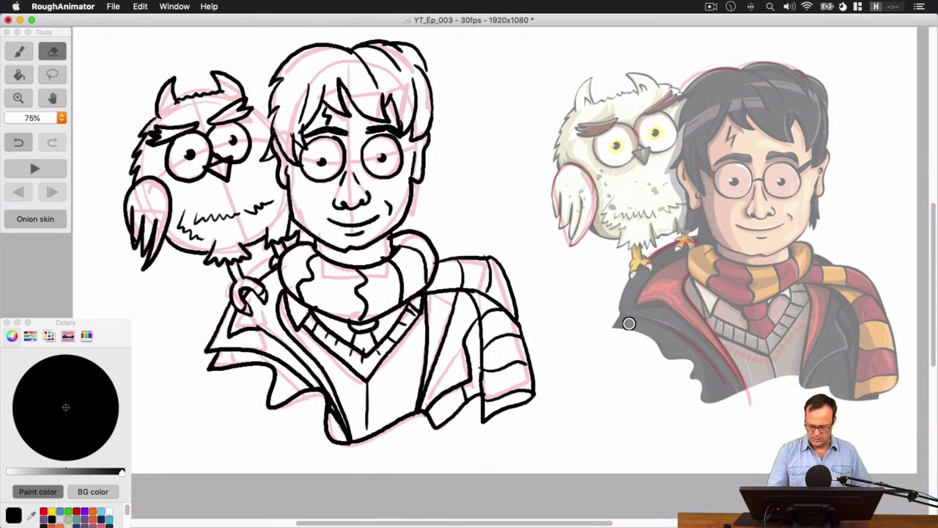
pyautogui.click(26, 46)
pyautogui.click(693, 79)
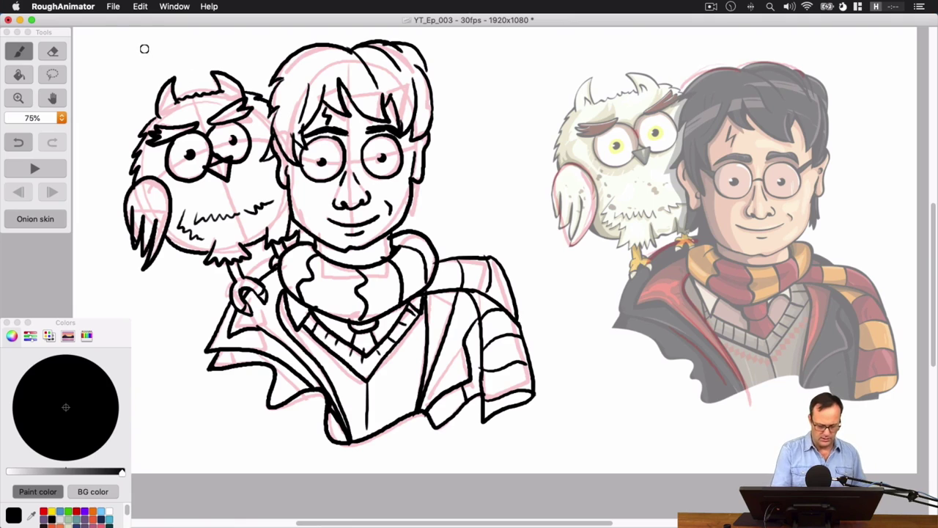
pyautogui.click(52, 52)
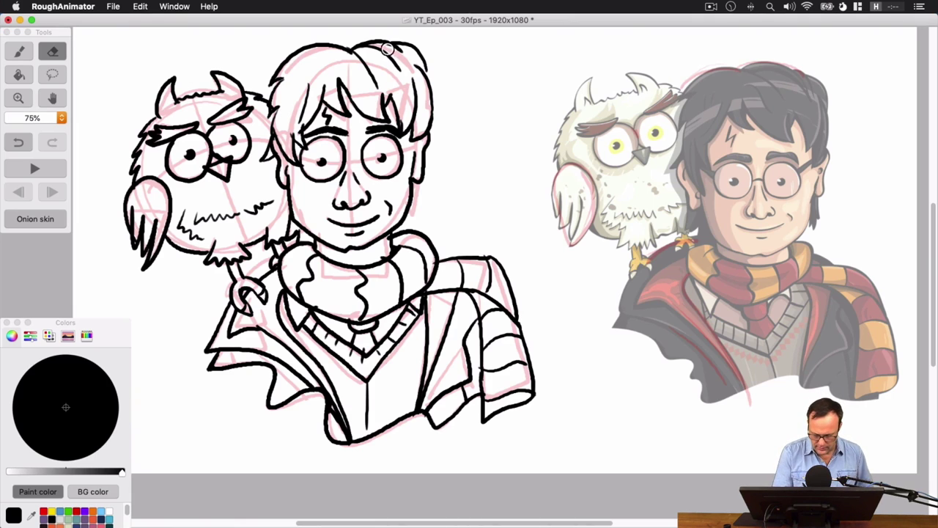
# Hide the red Drawing layer and restore the Original reference layer to full opacity in the timeline
pyautogui.click(164, 8)
pyautogui.click(202, 158)
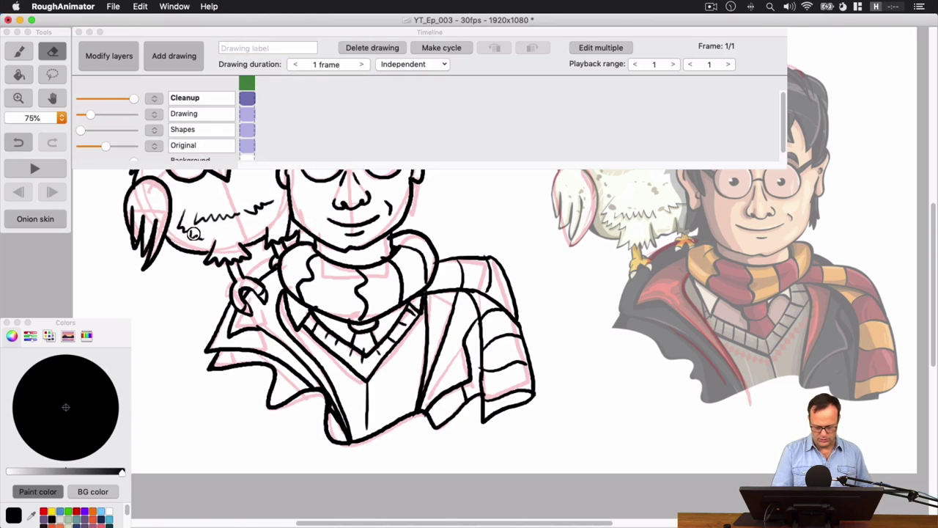
pyautogui.moveTo(69, 115); pyautogui.dragTo(69, 115)
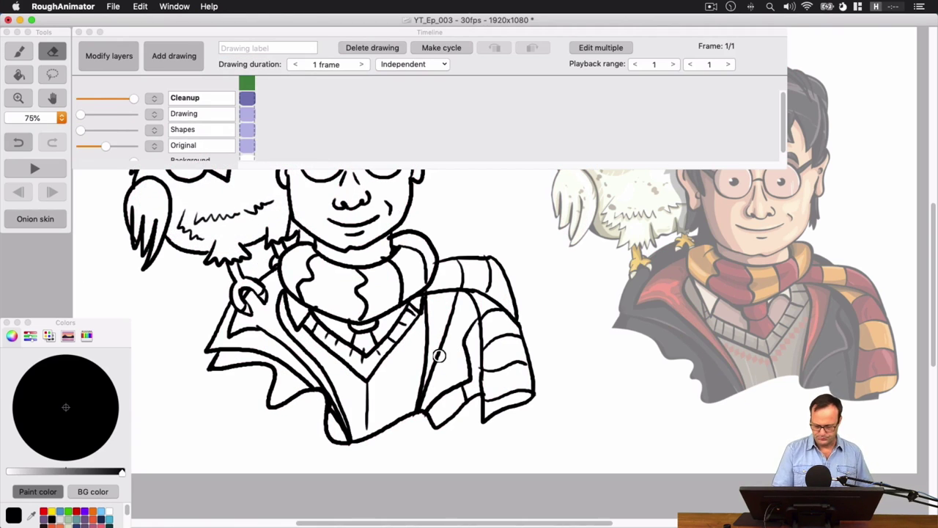
pyautogui.moveTo(105, 146); pyautogui.dragTo(144, 149)
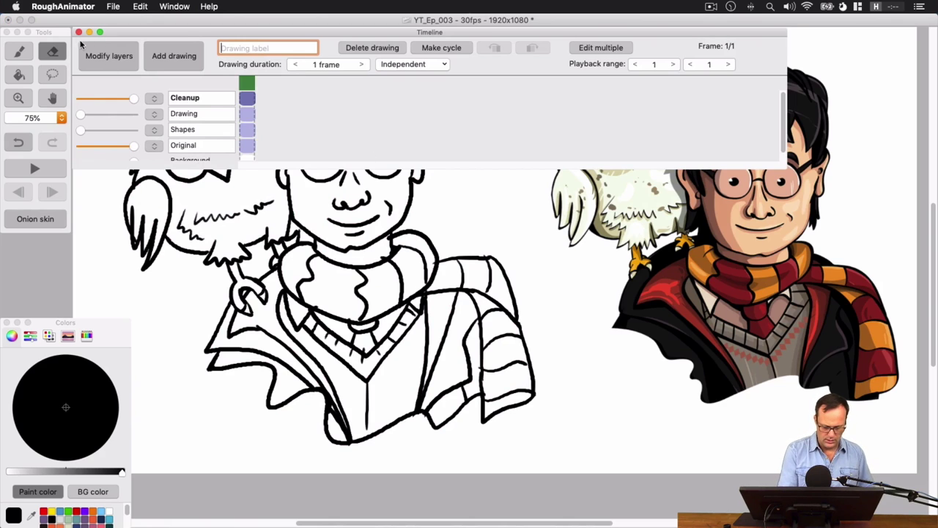
pyautogui.click(79, 31)
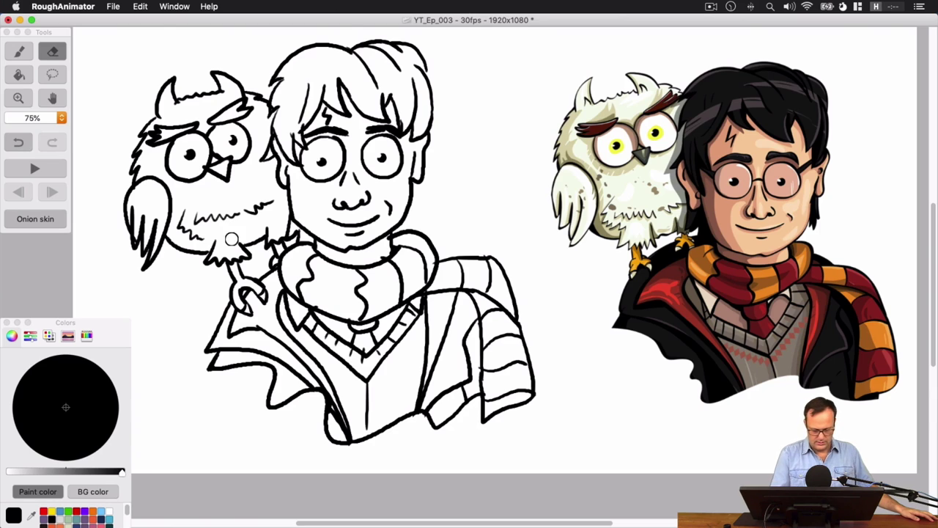
# Sample the skin tone from the reference boy's face and fill the drawn boy's face and neck with it
pyautogui.click(29, 72)
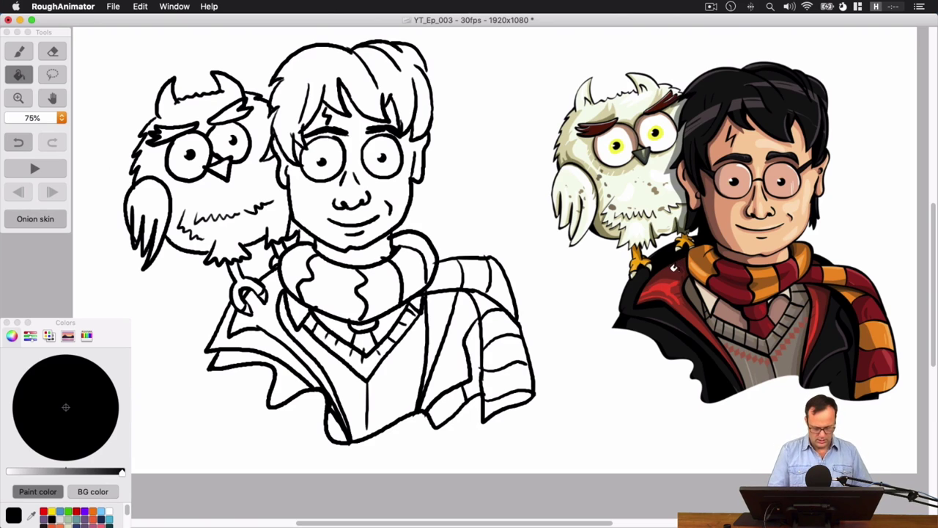
pyautogui.click(32, 516)
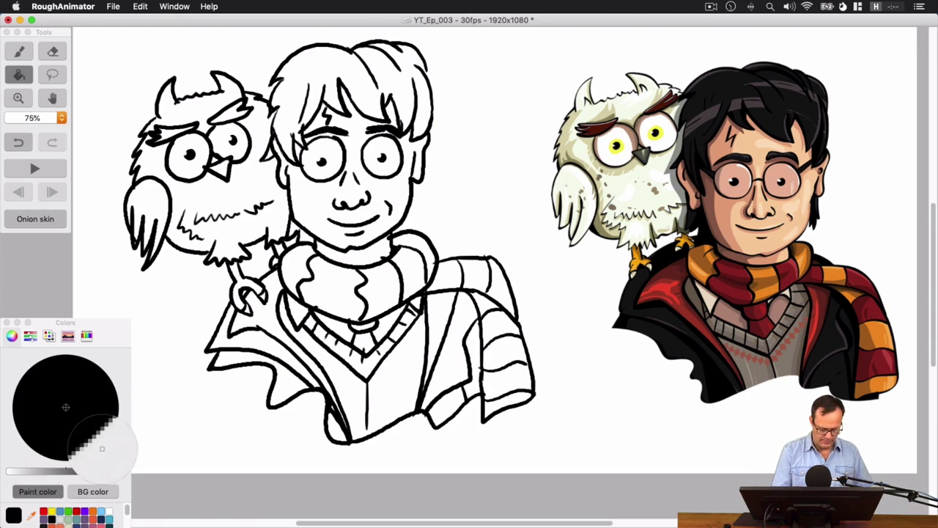
pyautogui.click(762, 216)
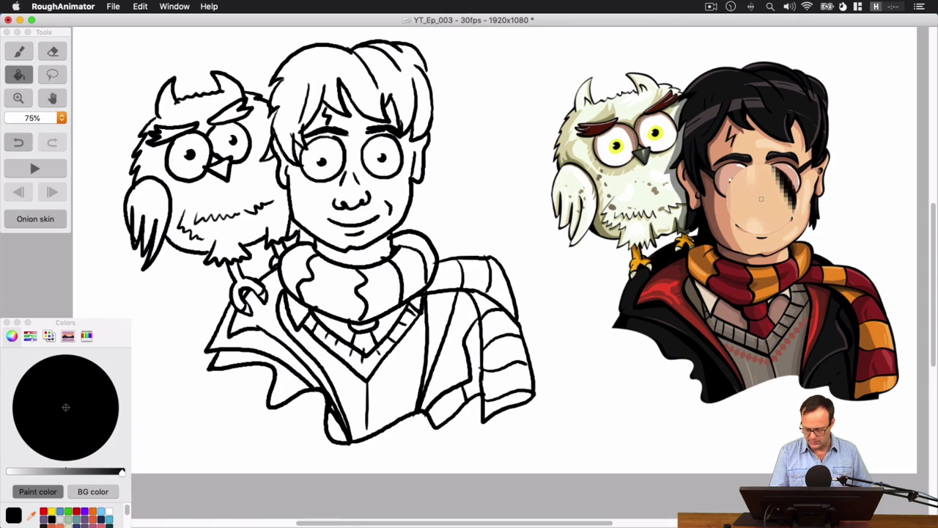
pyautogui.click(766, 197)
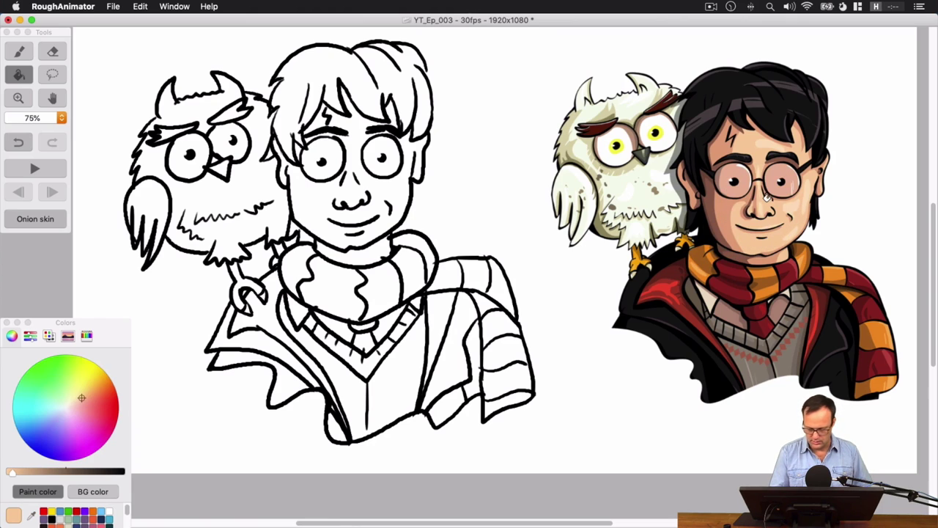
pyautogui.click(22, 75)
pyautogui.click(374, 183)
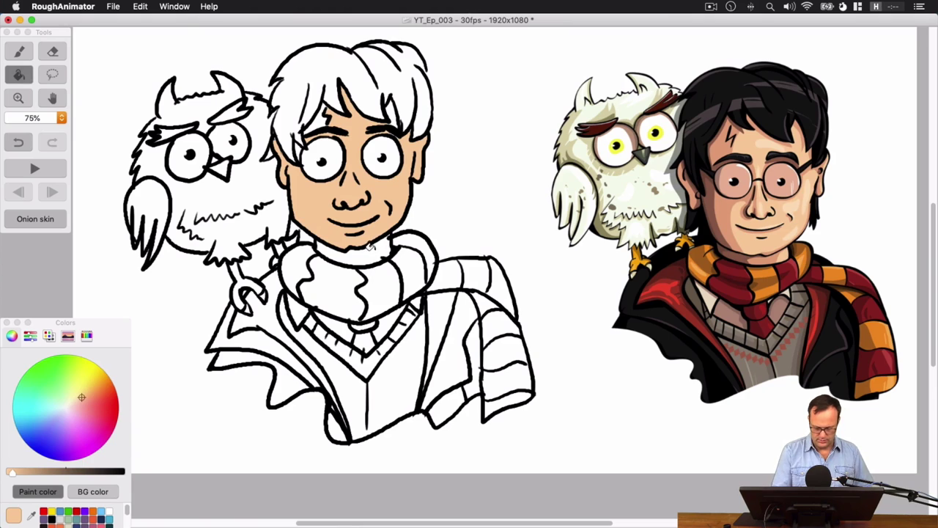
pyautogui.click(371, 248)
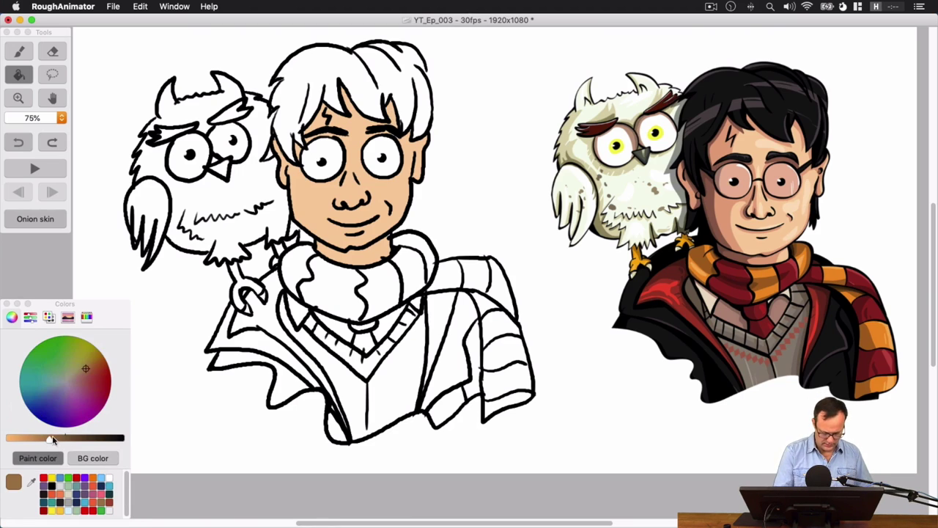
pyautogui.moveTo(53, 439); pyautogui.dragTo(64, 438)
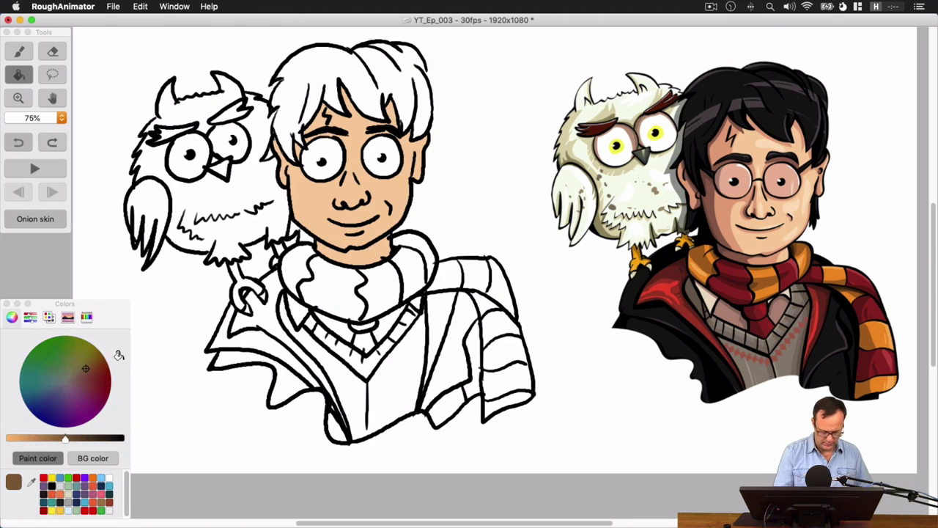
pyautogui.click(358, 83)
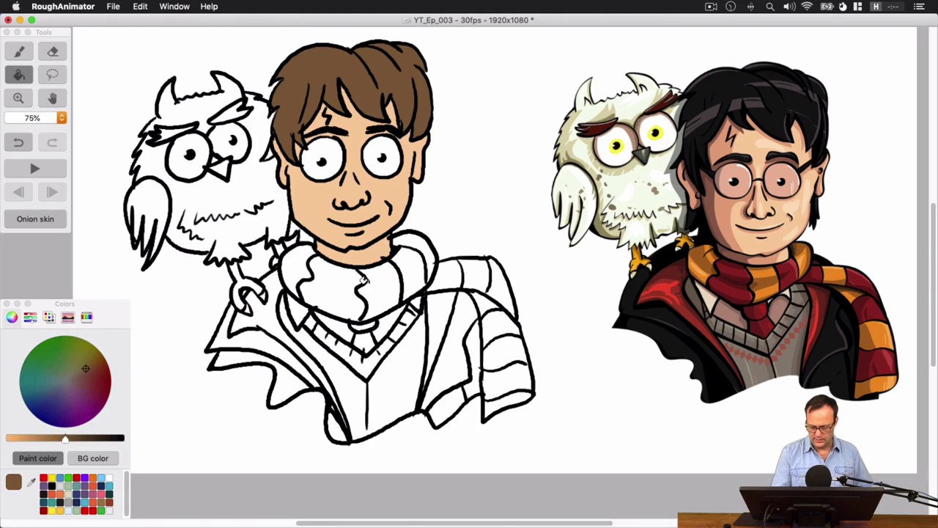
pyautogui.press('super+z')
# Fill the boy's hair with a dark brown made by darkening the current brown paint color
pyautogui.moveTo(64, 438); pyautogui.dragTo(80, 438)
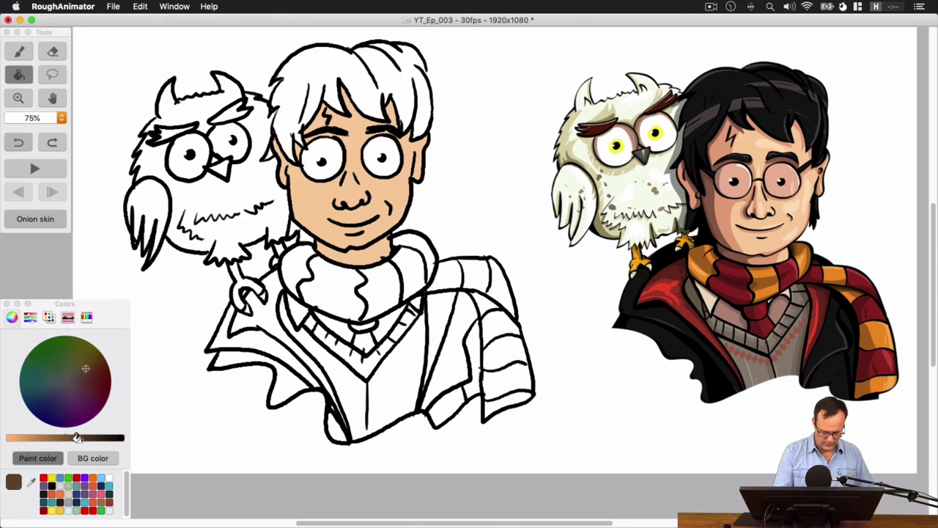
pyautogui.click(351, 76)
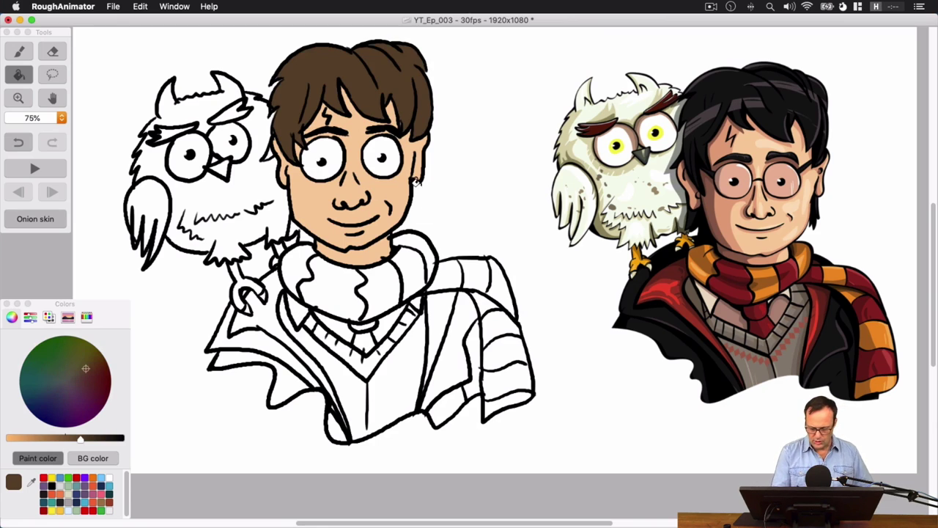
# Ink black outlines for the hair tufts hanging below both of the boy's ears and tidy their edges
pyautogui.click(31, 52)
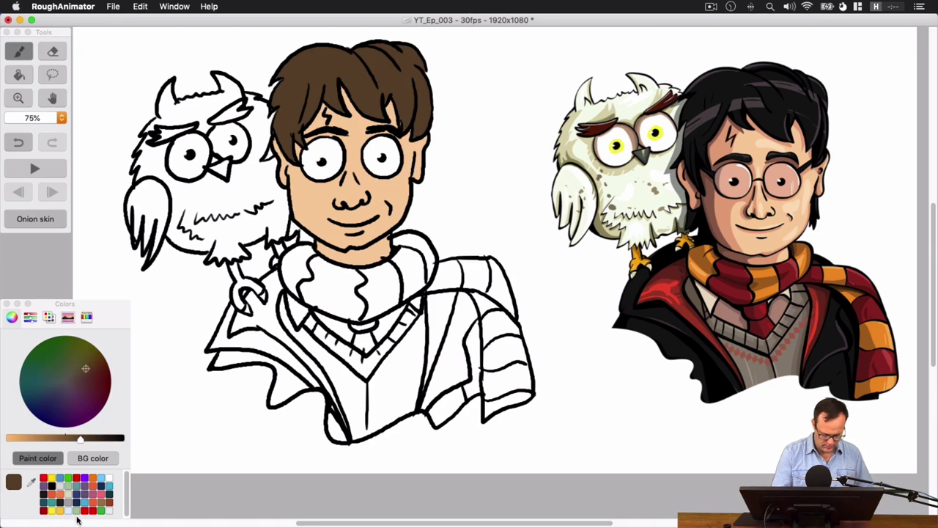
pyautogui.click(51, 486)
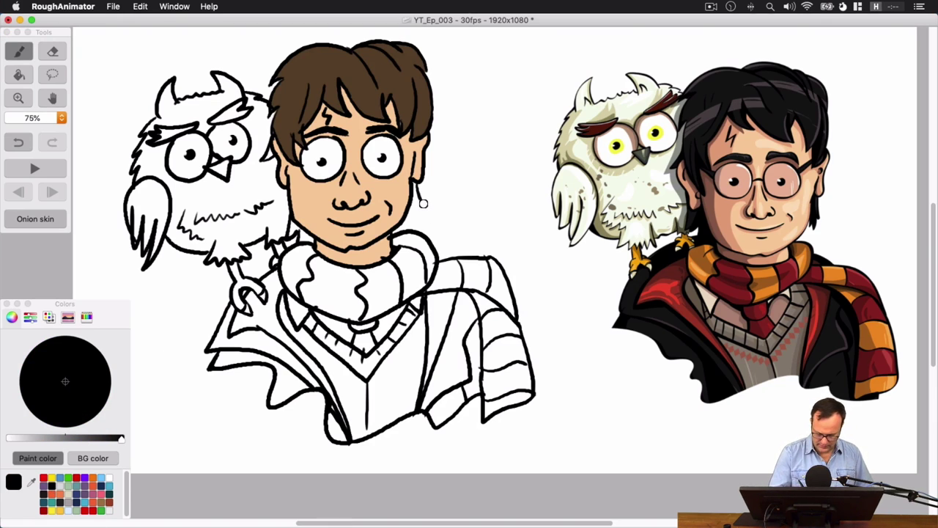
pyautogui.moveTo(423, 203)
pyautogui.mouseDown()
pyautogui.moveTo(416, 219)
pyautogui.moveTo(412, 203)
pyautogui.mouseUp()
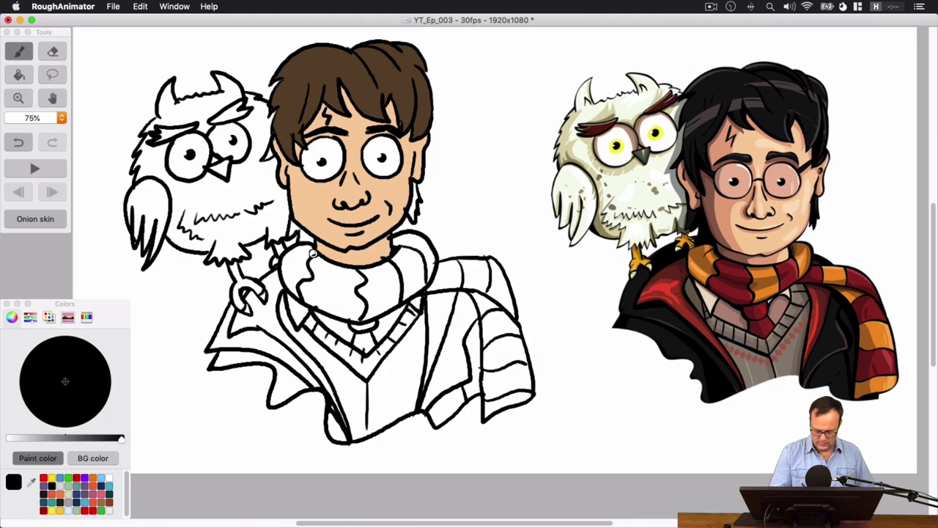
pyautogui.moveTo(286, 189); pyautogui.dragTo(283, 236)
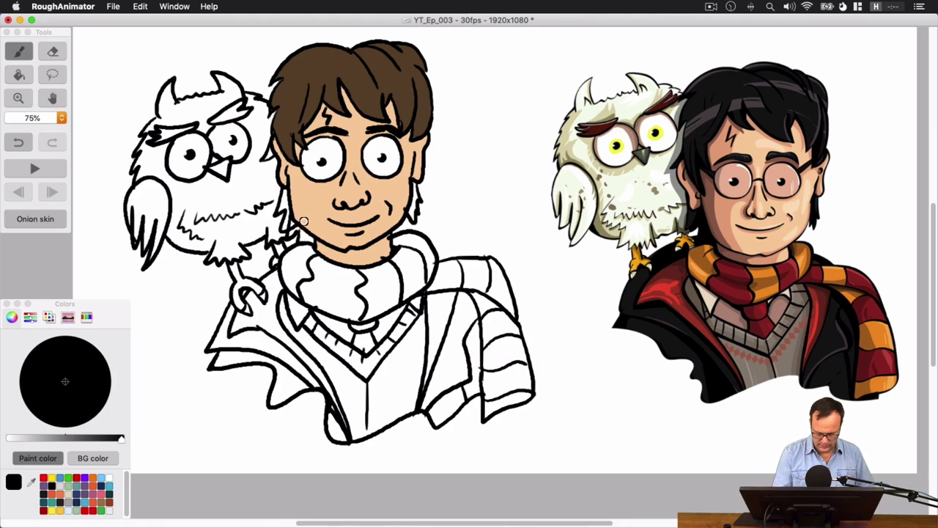
pyautogui.press('super+z')
pyautogui.moveTo(287, 190)
pyautogui.mouseDown()
pyautogui.moveTo(284, 220)
pyautogui.moveTo(296, 235)
pyautogui.mouseUp()
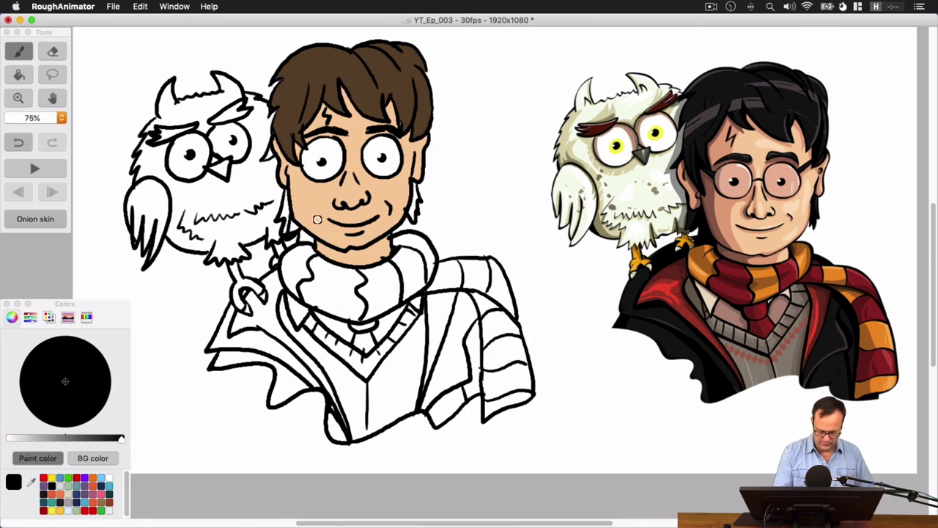
pyautogui.click(52, 52)
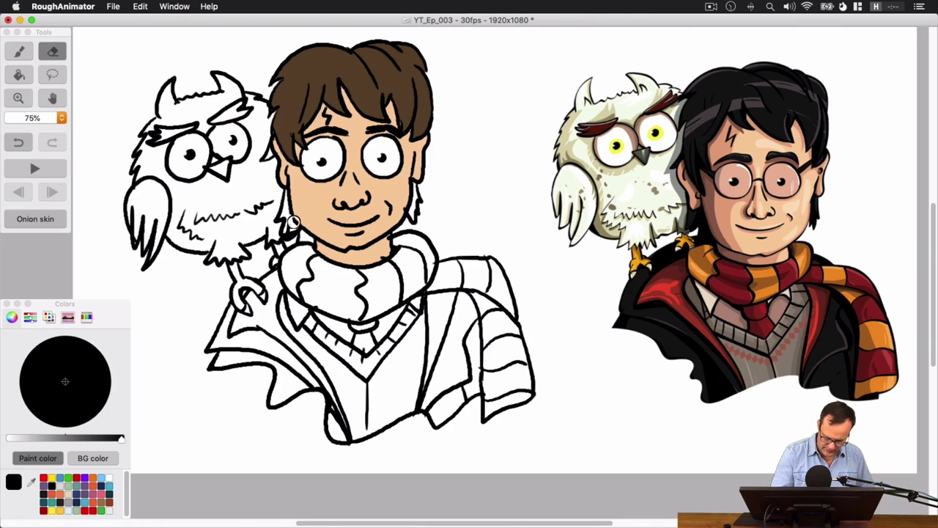
pyautogui.click(20, 52)
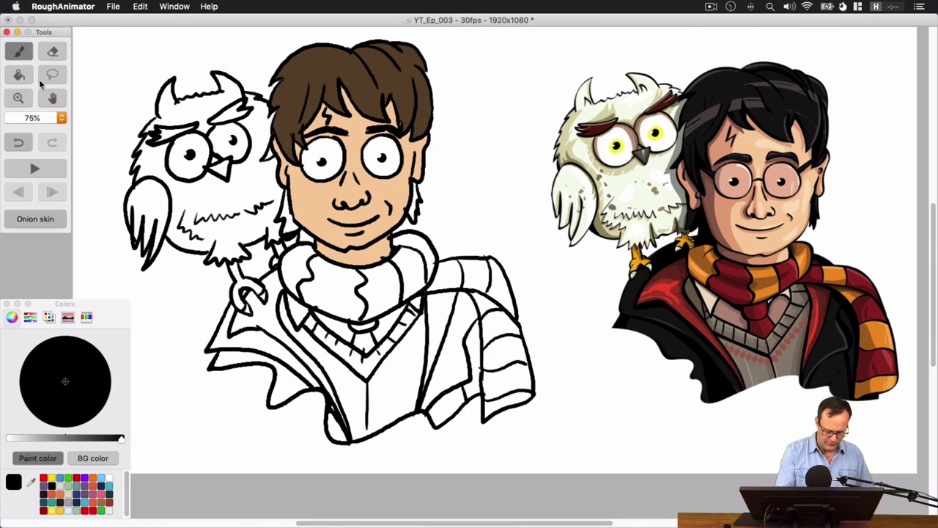
# Sample the dark brown from the boy's hair and fill the tuft below the ear farther from the owl
pyautogui.click(20, 75)
pyautogui.keyDown('alt'); pyautogui.click(416, 126); pyautogui.keyUp('alt')
pyautogui.click(415, 208)
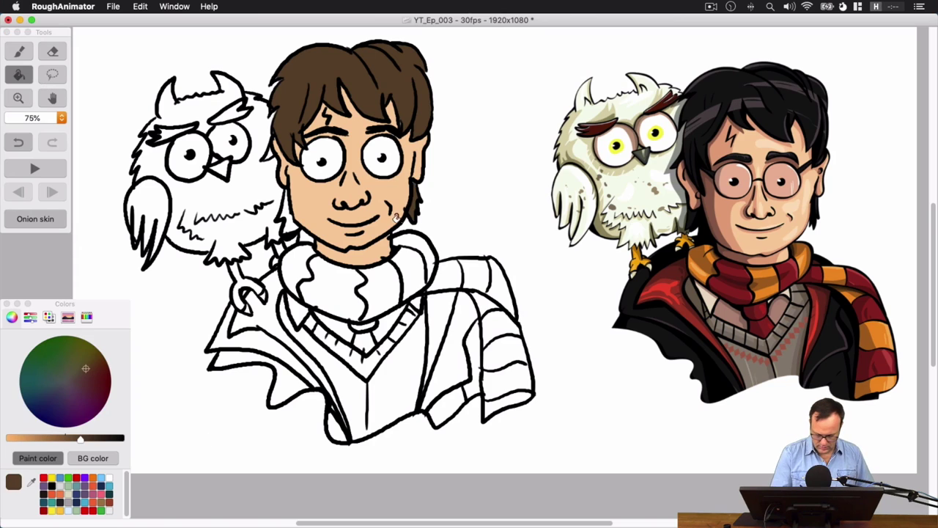
# Fill the hair tuft below the boy's ear nearer the owl with the same dark brown
pyautogui.click(287, 220)
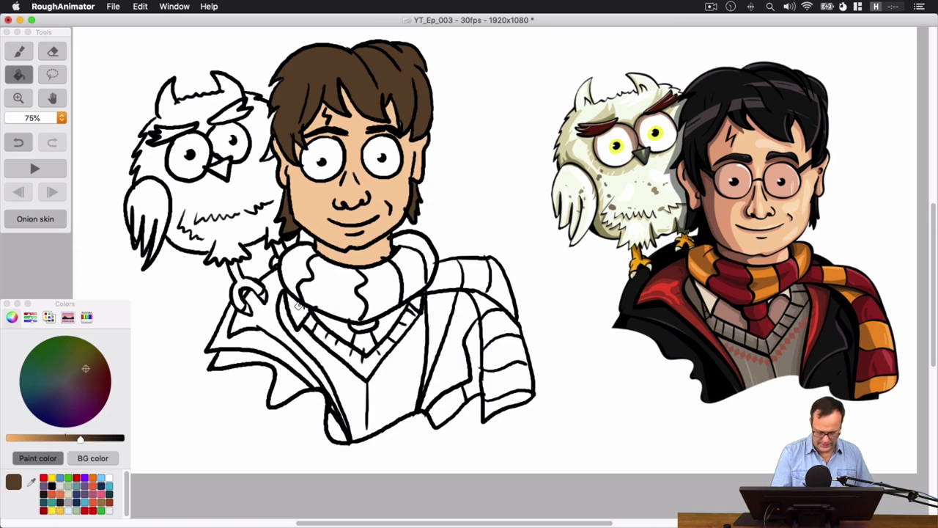
# Sample the dark red from the reference scarf and fill alternating stripes of the drawn scarf, including its hanging end
pyautogui.keyDown('alt'); pyautogui.click(727, 286); pyautogui.keyUp('alt')
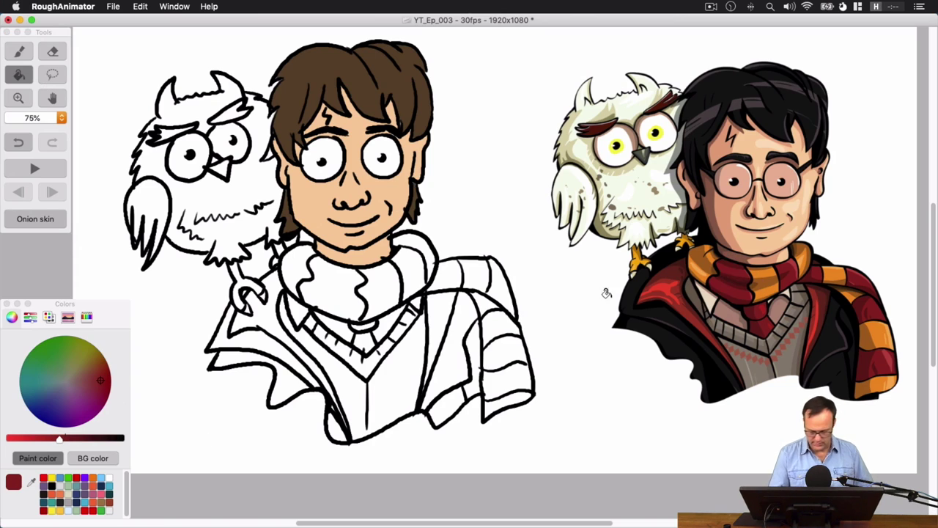
pyautogui.click(344, 279)
pyautogui.click(408, 262)
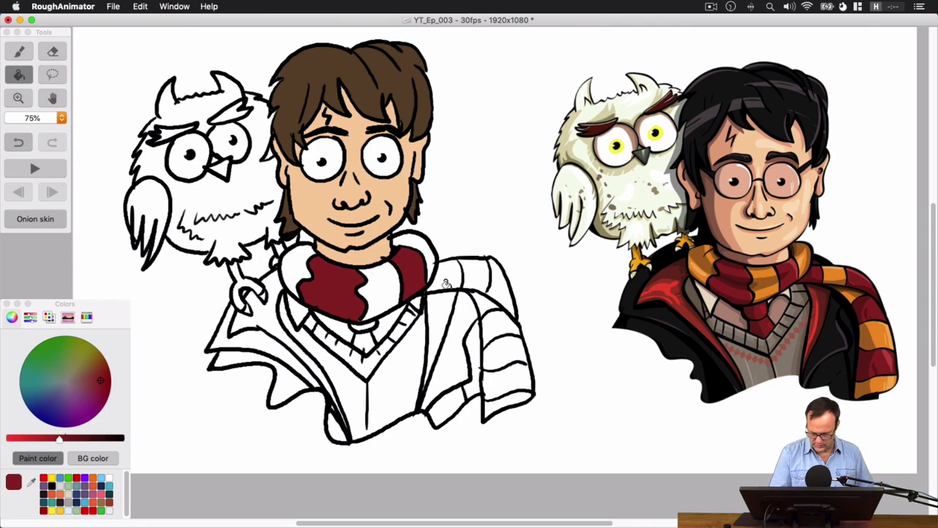
pyautogui.click(448, 279)
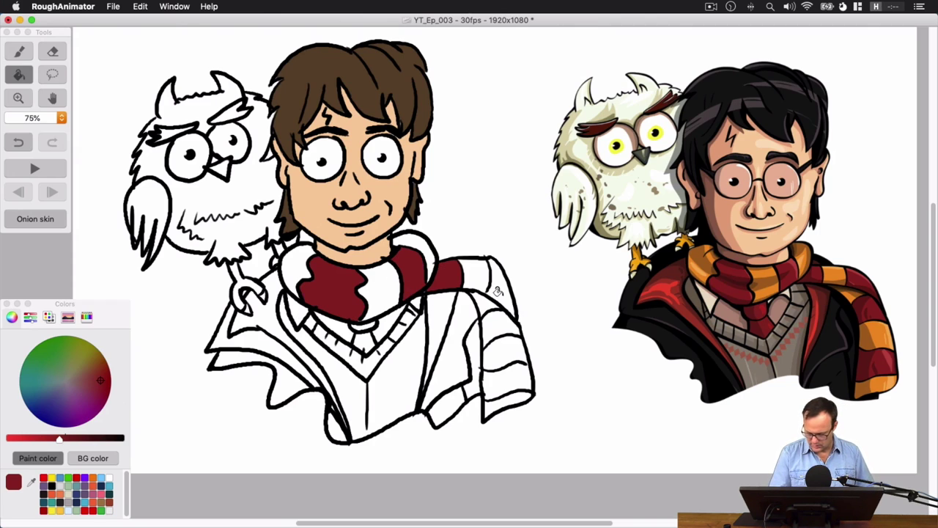
pyautogui.click(498, 291)
pyautogui.click(495, 343)
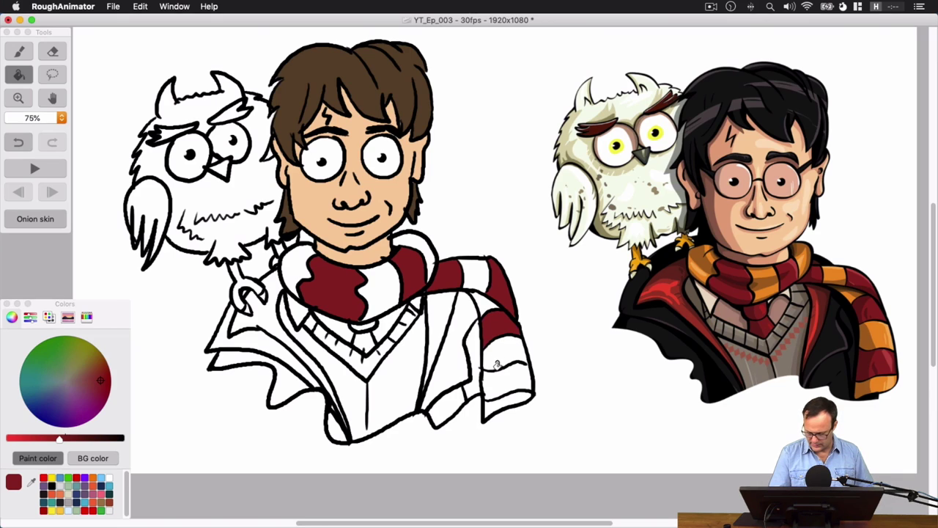
pyautogui.click(506, 379)
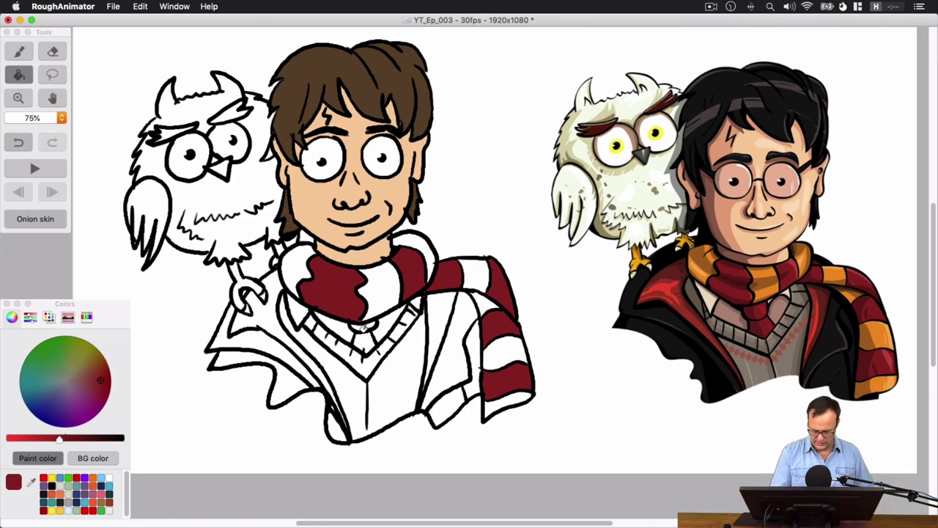
# Fill the boy's tie and the robe's inner lining on both sides of the sweater with the dark red
pyautogui.click(360, 332)
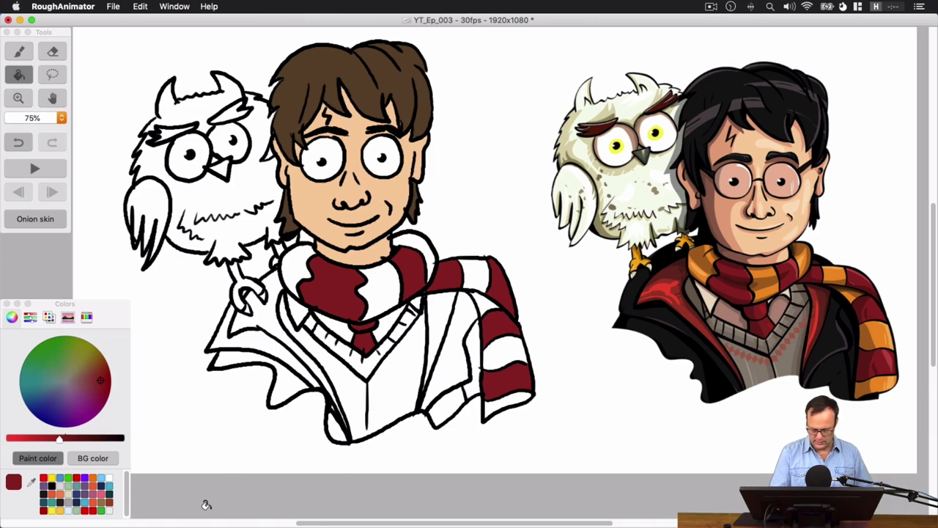
pyautogui.click(262, 321)
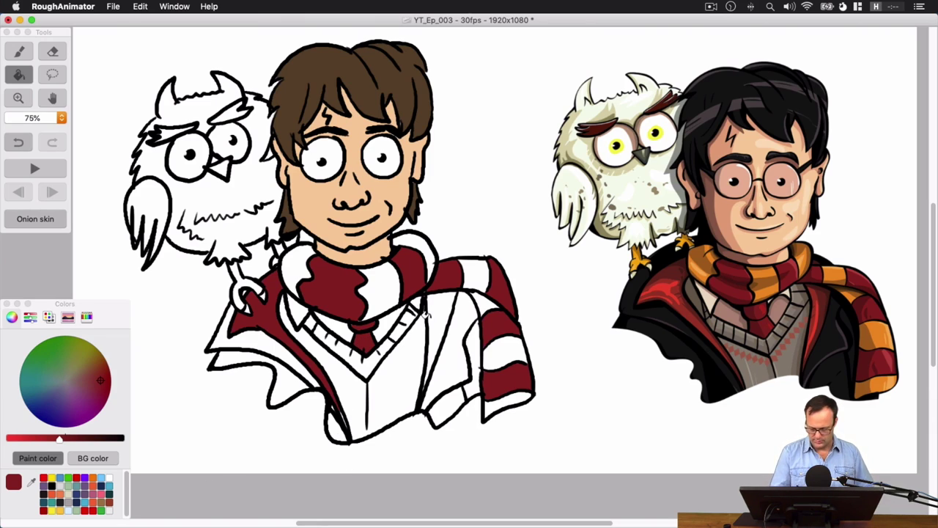
pyautogui.click(434, 321)
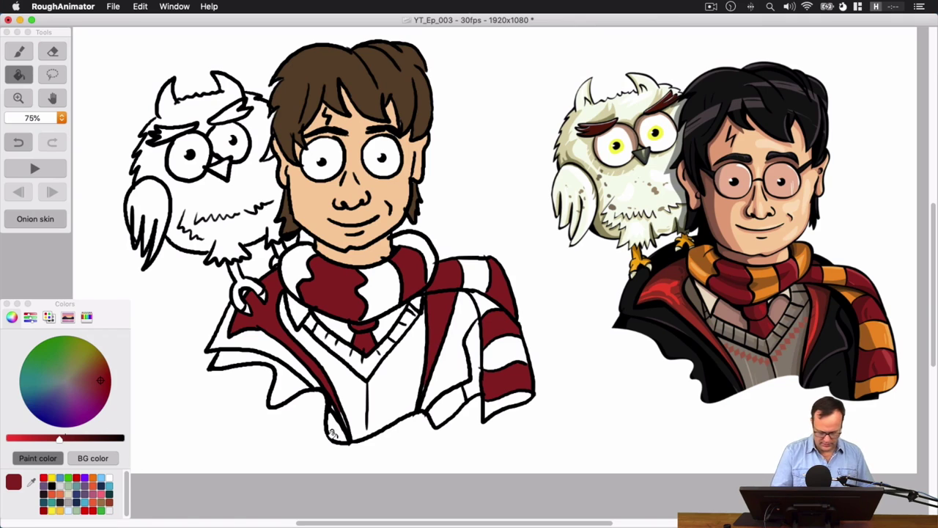
# Sample the gray-brown from the reference sweater and fill the drawn sweater's body and ribbed V-neck band
pyautogui.click(31, 481)
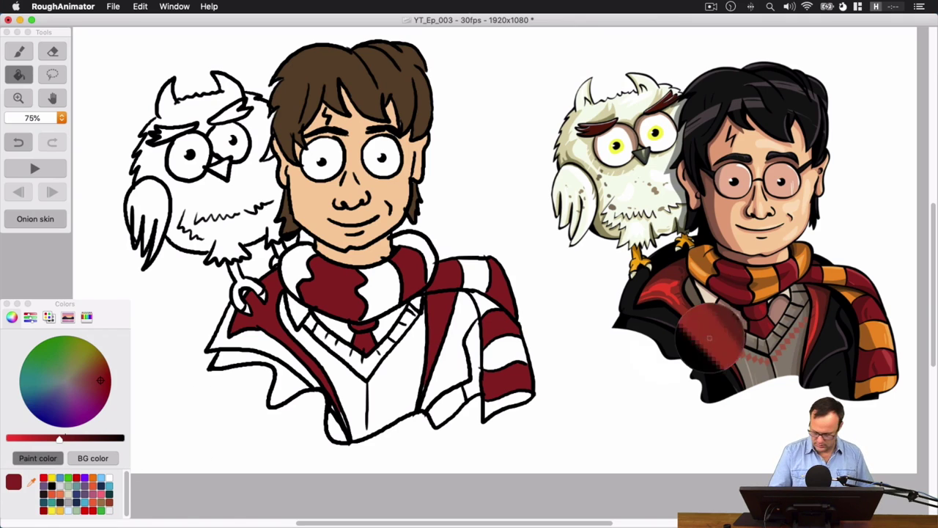
pyautogui.click(751, 363)
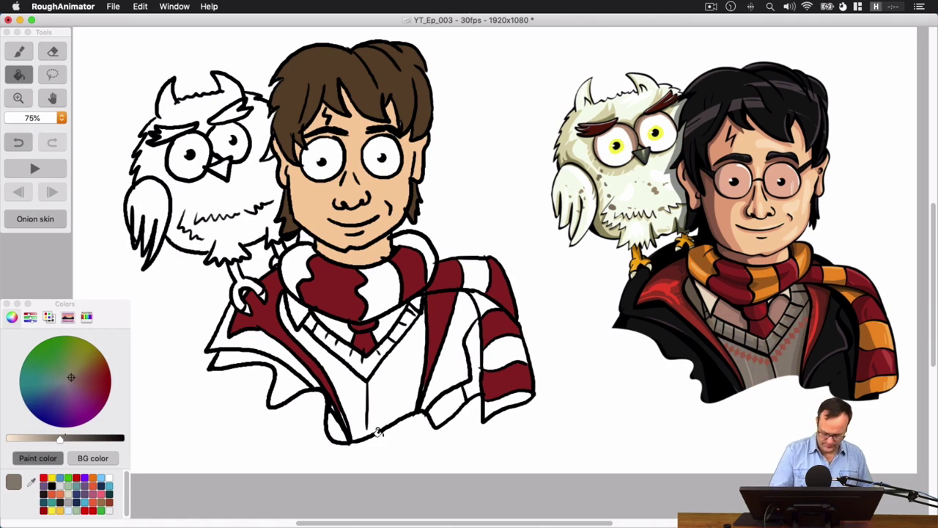
pyautogui.click(365, 393)
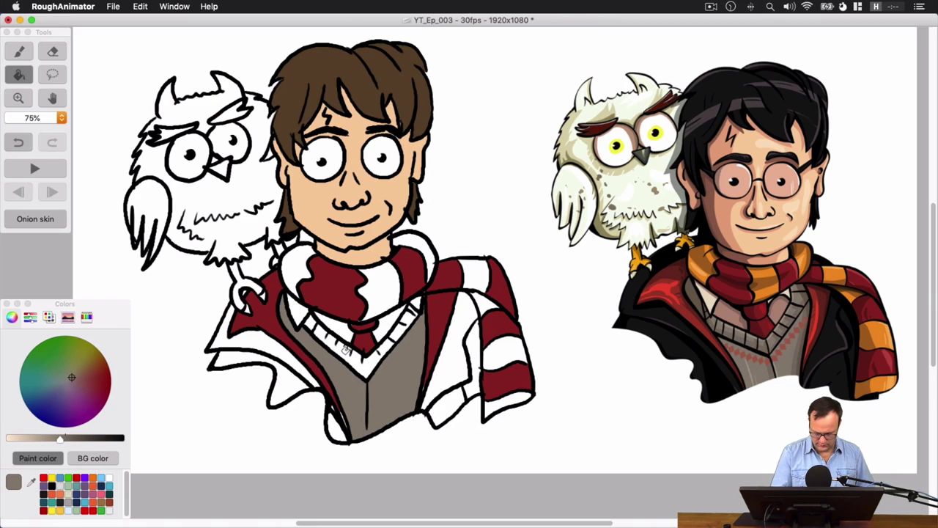
pyautogui.click(350, 357)
pyautogui.click(401, 320)
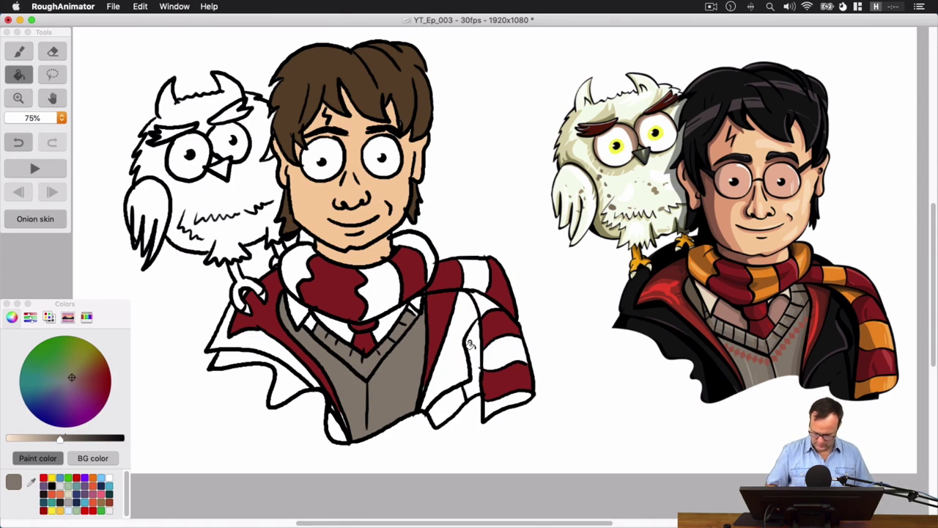
# Set the brush to draw behind and paint the unfilled upper end of the sweater's neckband gray-brown on the side away from the owl
pyautogui.scroll(5, 470, 345)
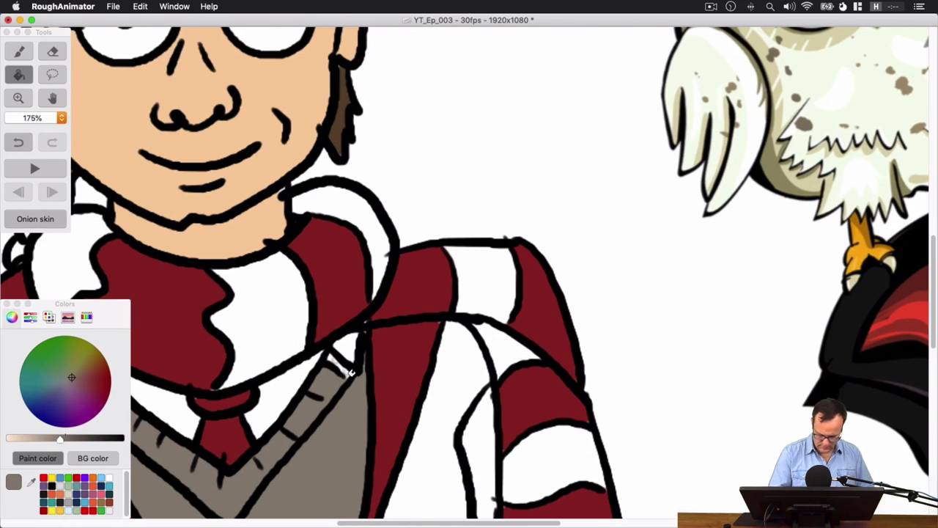
pyautogui.press('b')
pyautogui.click(175, 5)
pyautogui.click(186, 150)
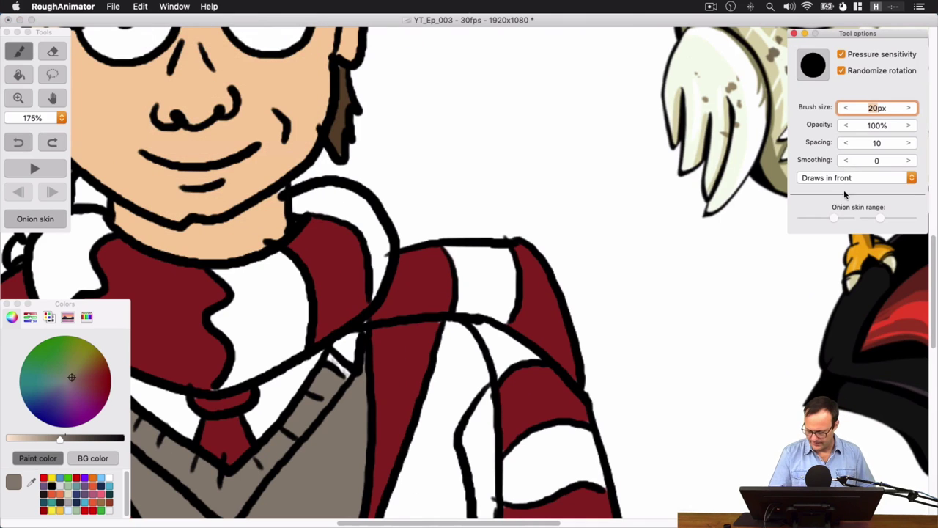
pyautogui.click(850, 178)
pyautogui.click(850, 187)
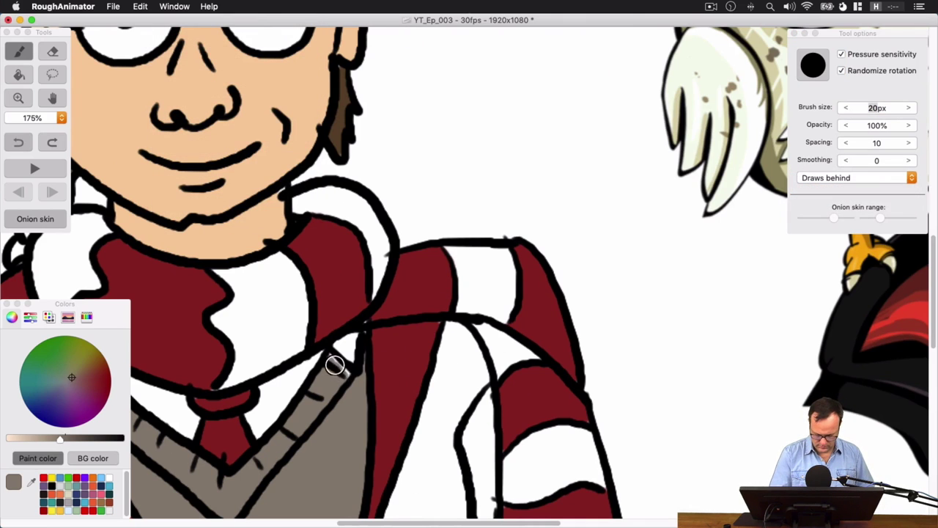
pyautogui.moveTo(334, 365); pyautogui.dragTo(357, 392)
# Sample the orange from the reference scarf and fill the remaining white stripes of the drawn scarf
pyautogui.press('super+minus')
pyautogui.press('super+minus')
pyautogui.press('super+minus')
pyautogui.press('super+minus')
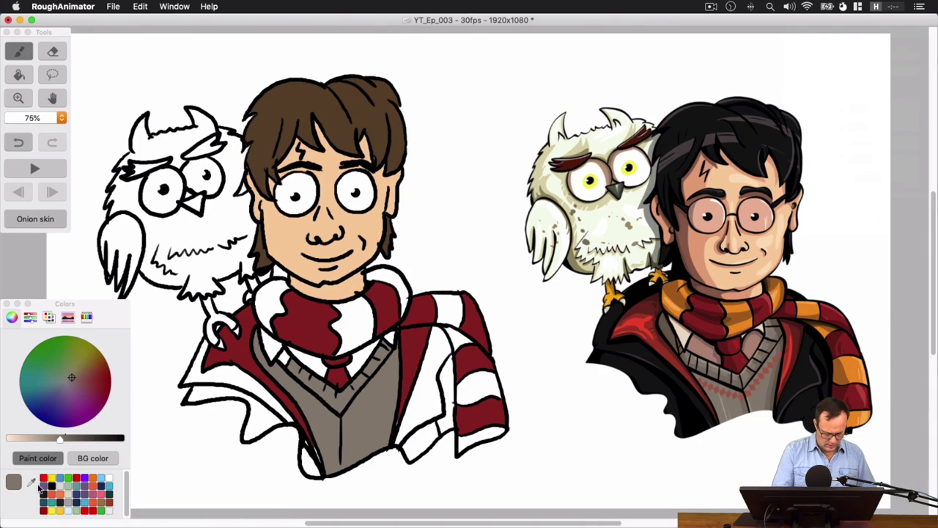
pyautogui.click(31, 482)
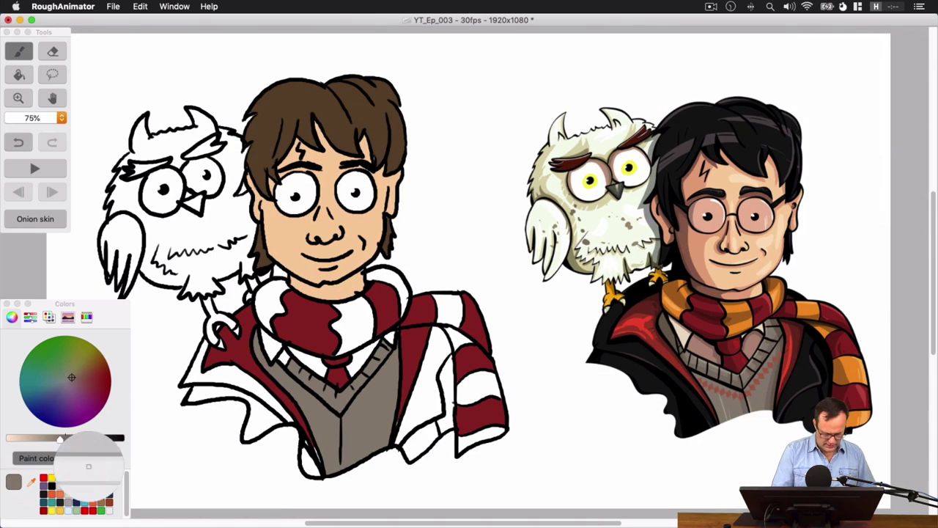
pyautogui.moveTo(725, 291); pyautogui.dragTo(740, 324)
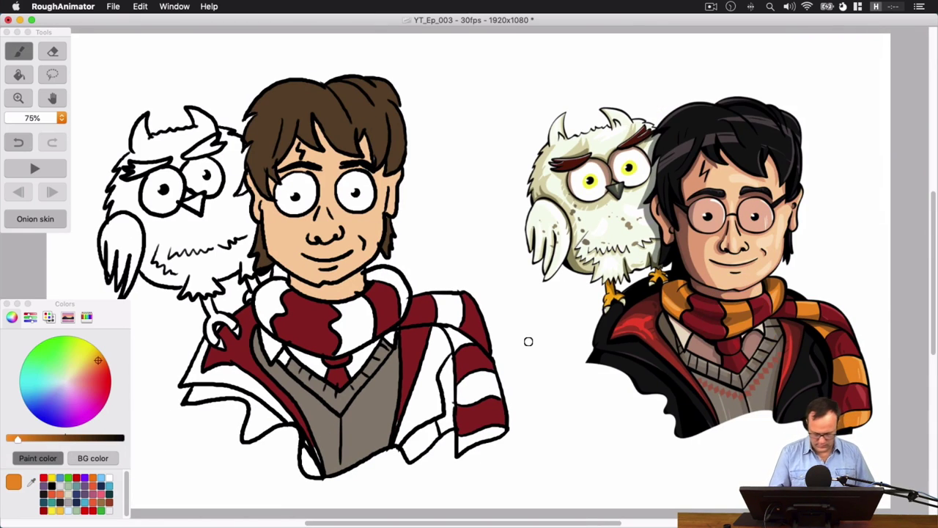
pyautogui.click(19, 74)
pyautogui.click(266, 301)
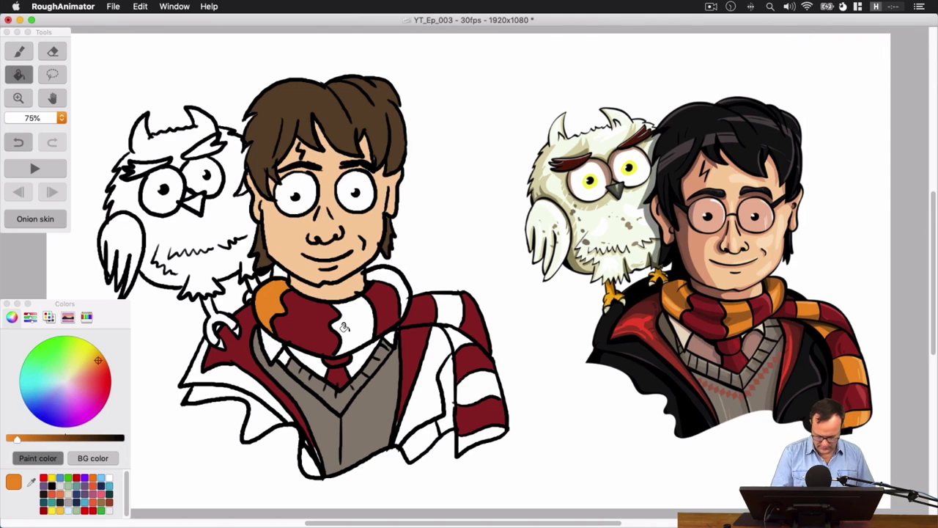
pyautogui.click(355, 317)
pyautogui.click(390, 276)
pyautogui.click(448, 314)
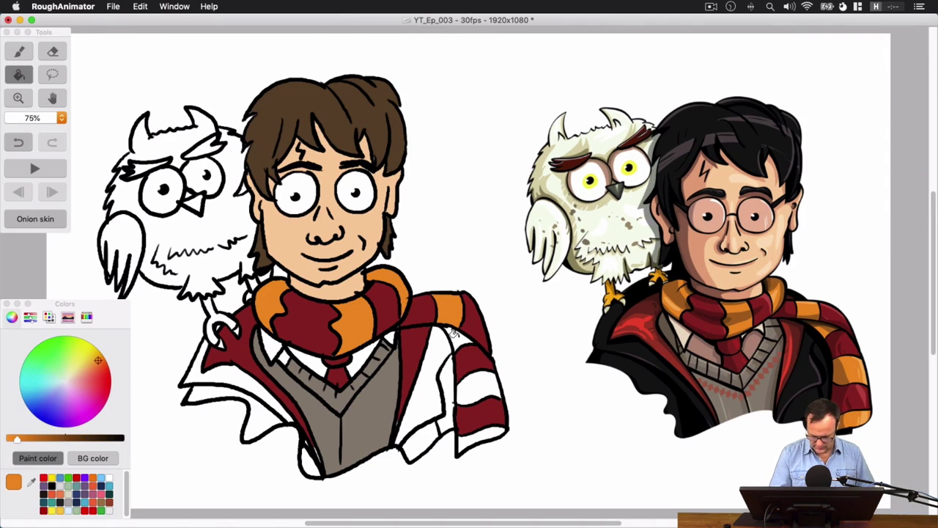
pyautogui.click(480, 389)
pyautogui.click(463, 437)
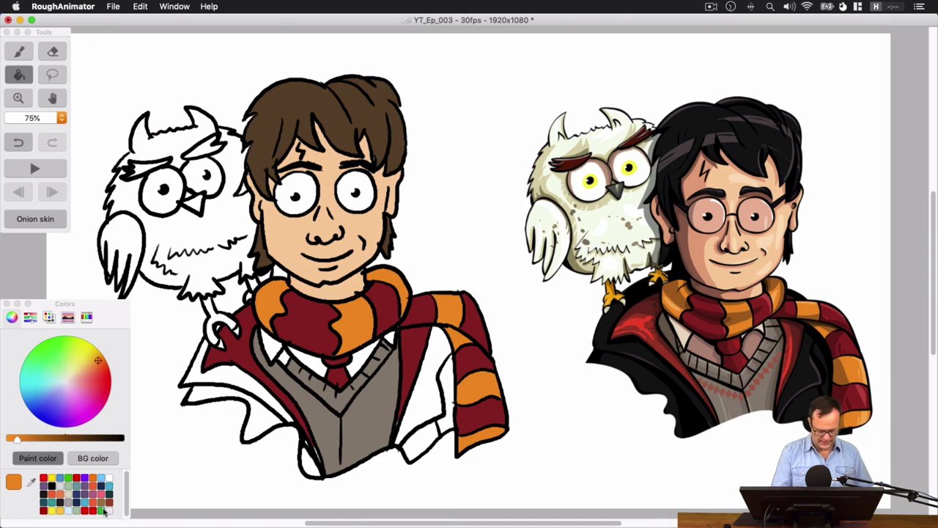
# Fill the robe's outer panels with a dark gray lightened from black and brush in the gap at its lower tip
pyautogui.click(51, 486)
pyautogui.moveTo(92, 437); pyautogui.dragTo(88, 436)
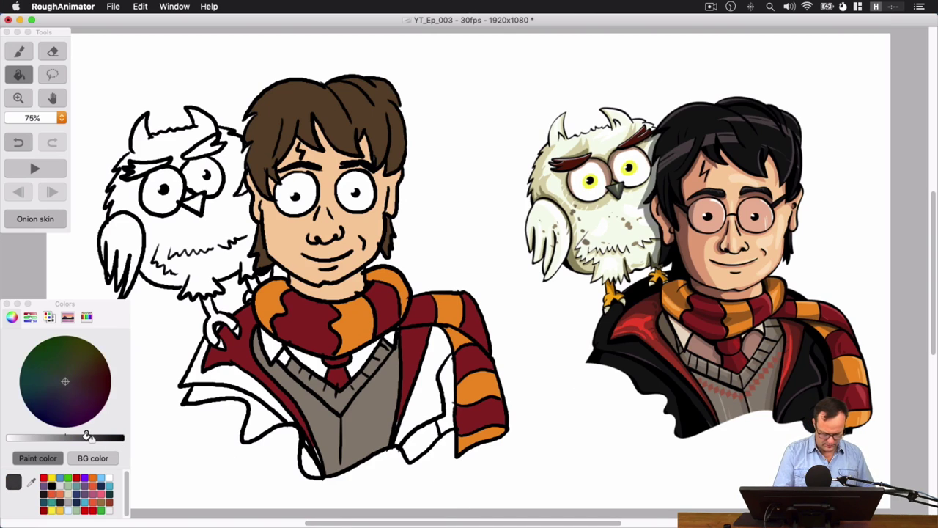
pyautogui.click(207, 389)
pyautogui.click(431, 387)
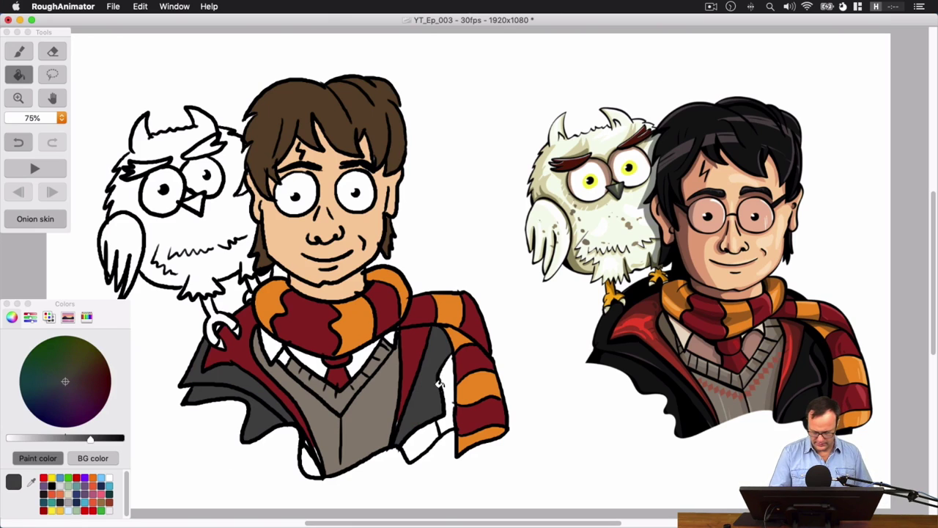
pyautogui.click(442, 383)
pyautogui.click(423, 433)
pyautogui.click(306, 468)
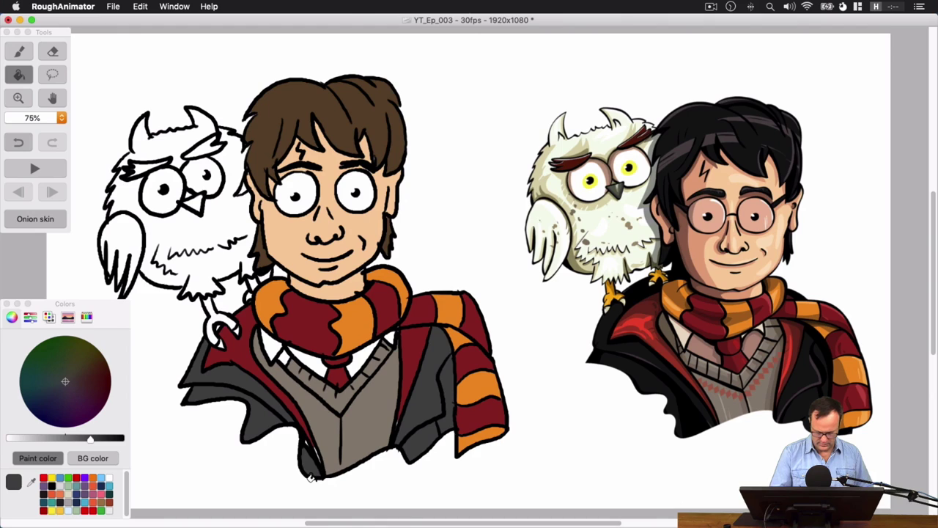
pyautogui.click(19, 51)
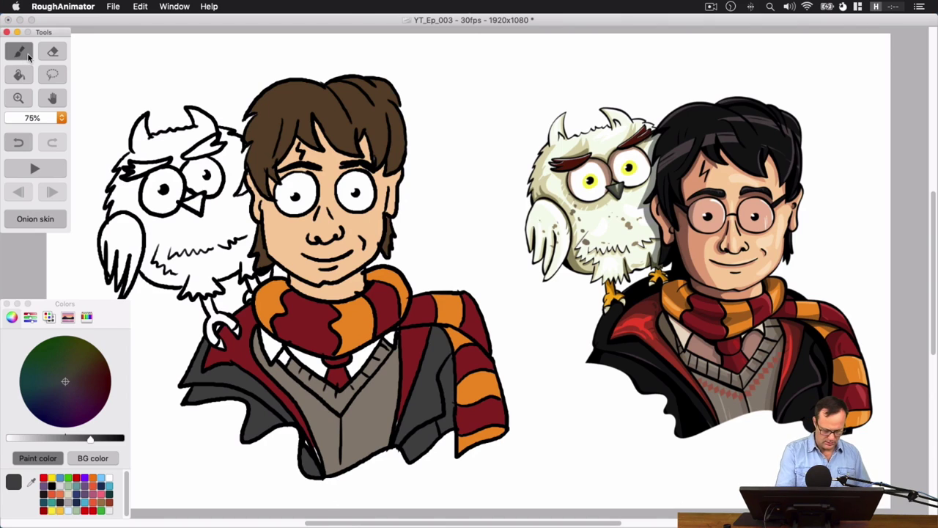
pyautogui.moveTo(318, 462); pyautogui.dragTo(326, 473)
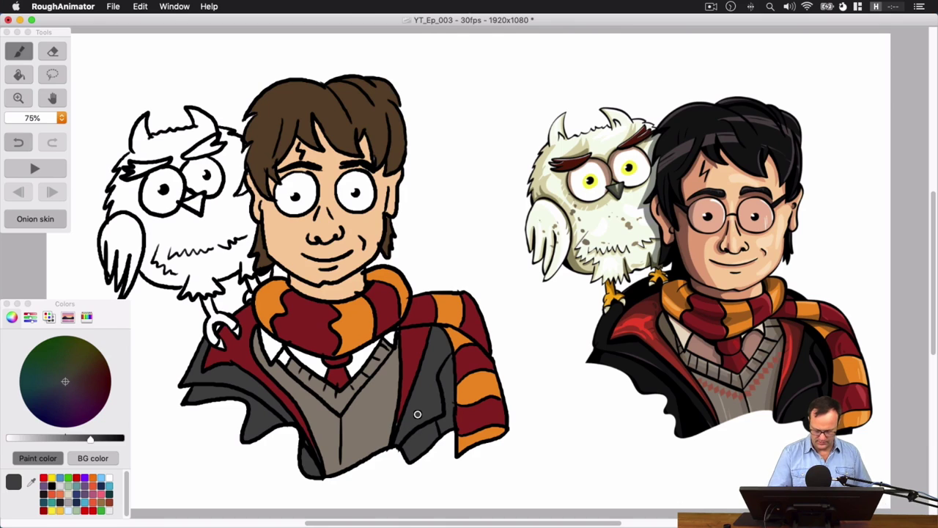
# Choose a pale beige paint color and fill the owl's body, wing and head with it
pyautogui.click(72, 503)
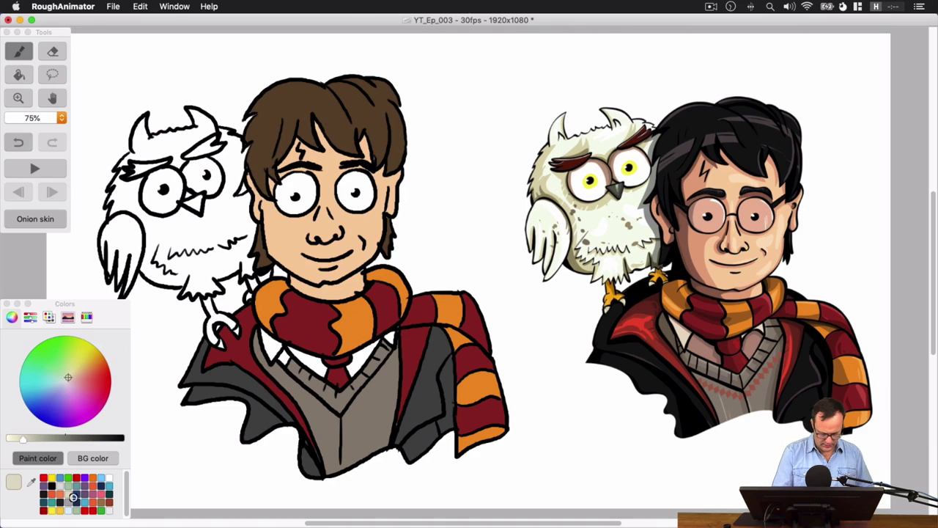
pyautogui.click(19, 74)
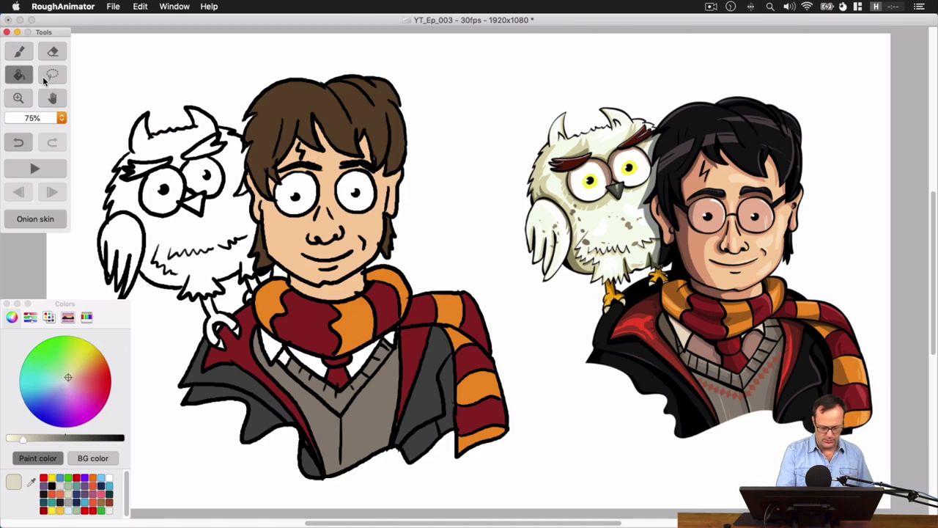
pyautogui.click(217, 221)
pyautogui.click(121, 250)
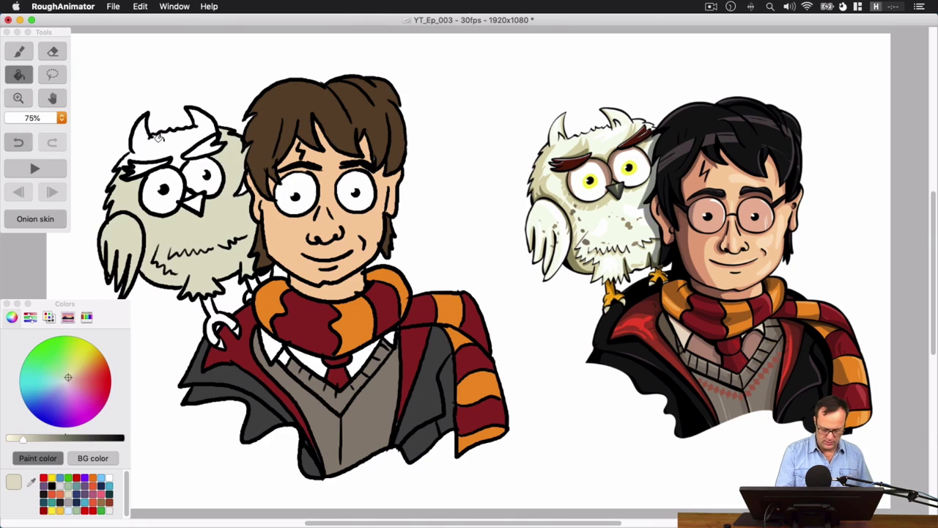
pyautogui.click(160, 137)
# Fill the owl's beak with a darkened shade of the beige and its eyebrows with dark brown sampled from the boy's hair
pyautogui.click(71, 438)
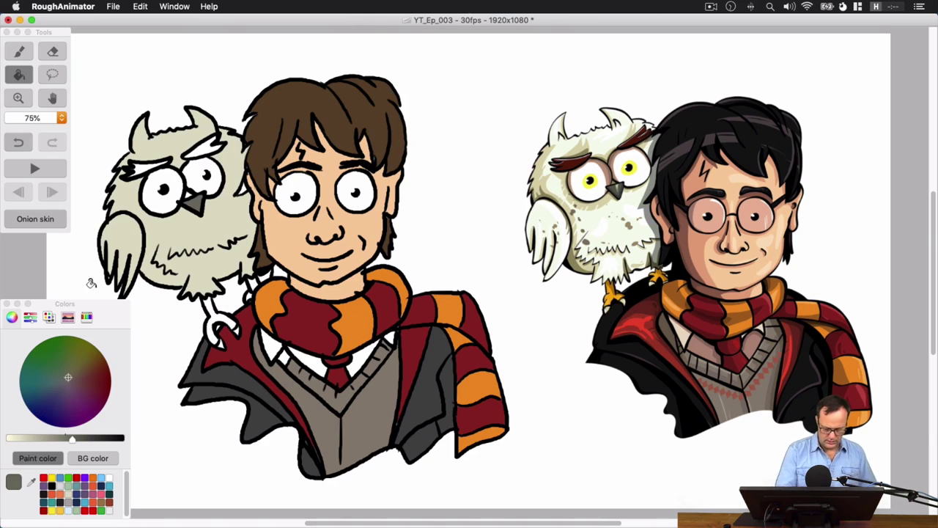
pyautogui.click(194, 201)
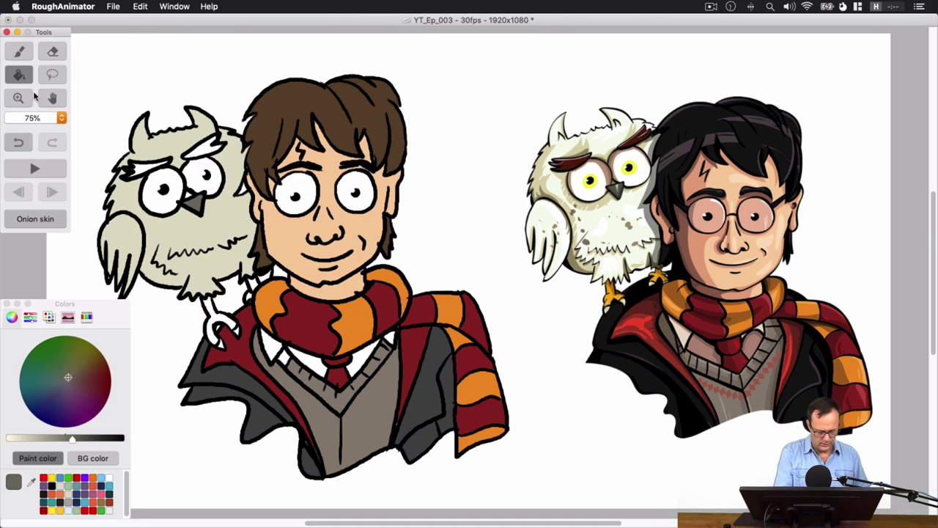
pyautogui.click(31, 481)
pyautogui.click(293, 106)
pyautogui.click(203, 149)
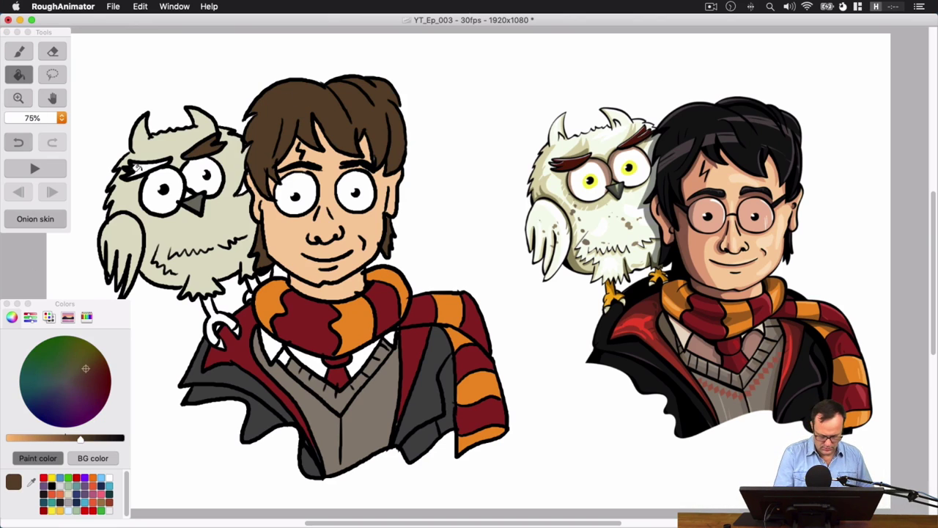
pyautogui.click(137, 167)
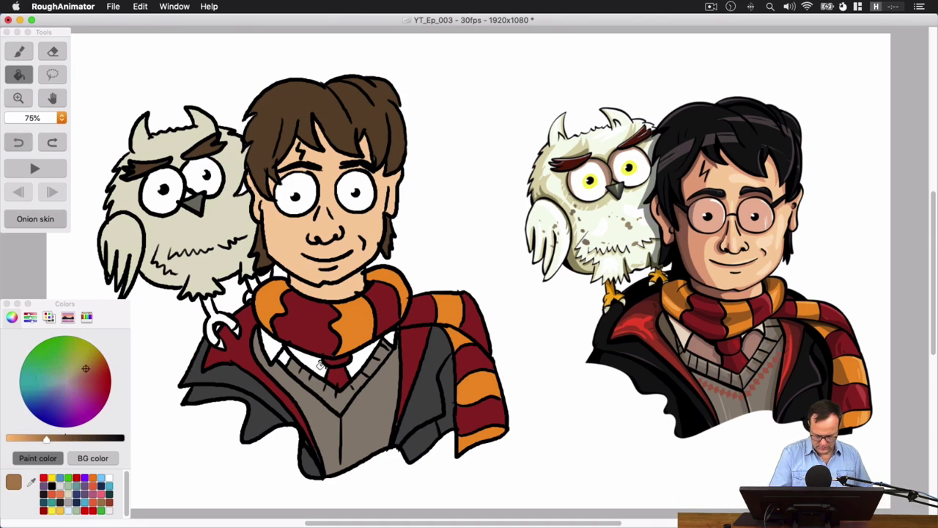
# Fill the shirt areas on both sides of the tie with brown
pyautogui.click(318, 363)
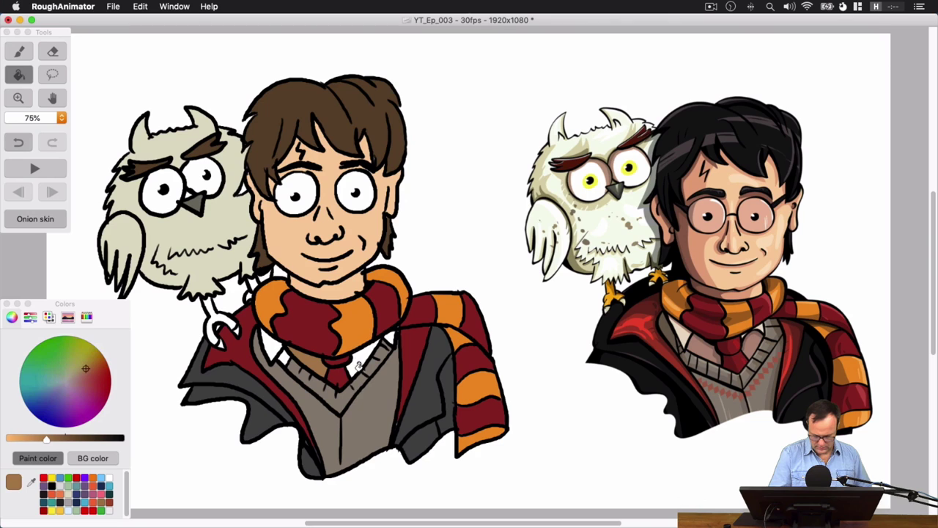
pyautogui.click(359, 364)
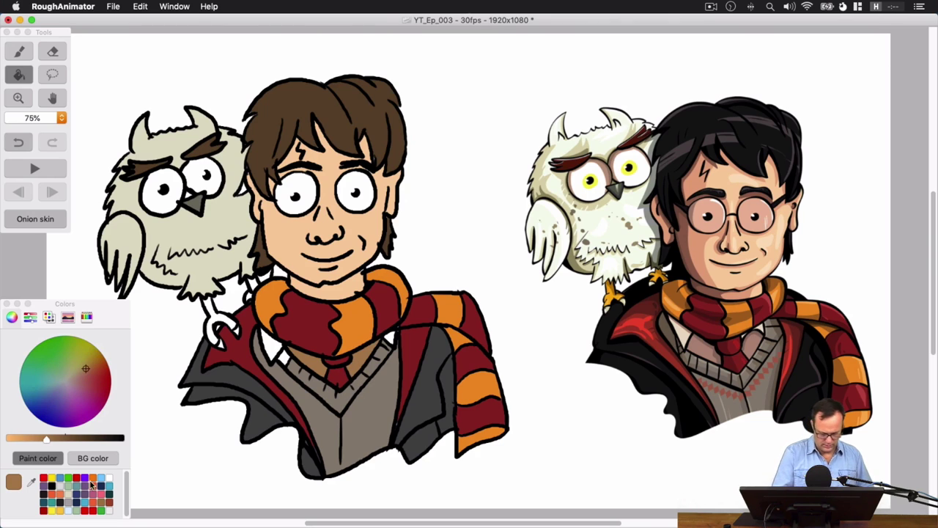
# Sample the orange from the drawn scarf and fill both of the owl's legs and feet with it
pyautogui.click(30, 482)
pyautogui.click(360, 322)
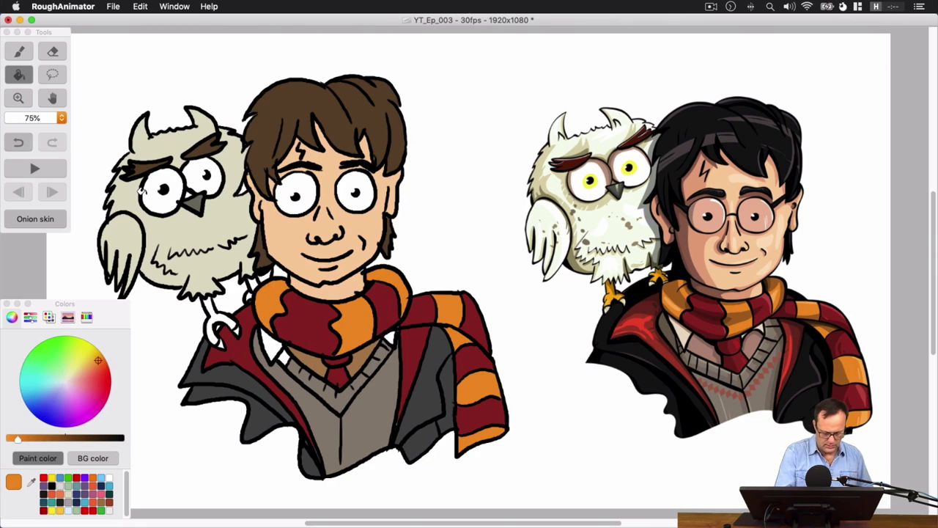
pyautogui.click(205, 308)
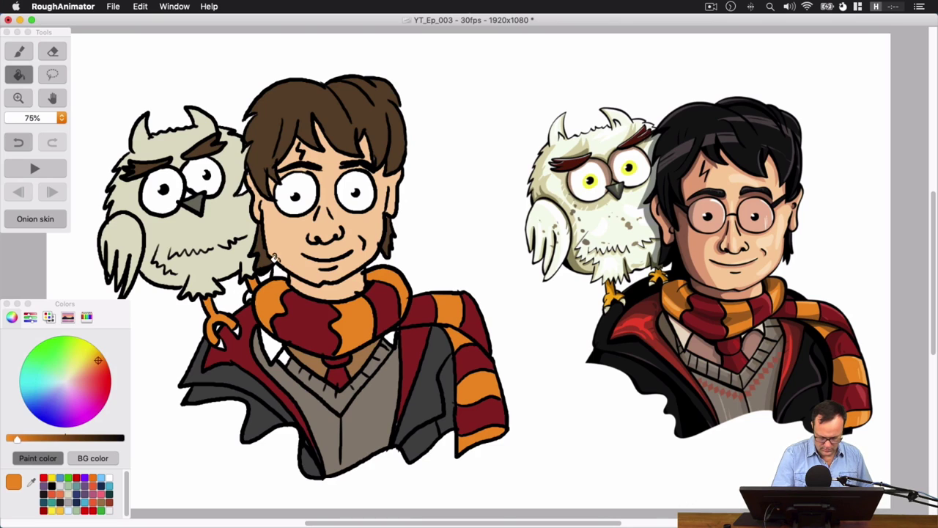
pyautogui.press('super+z')
pyautogui.click(245, 294)
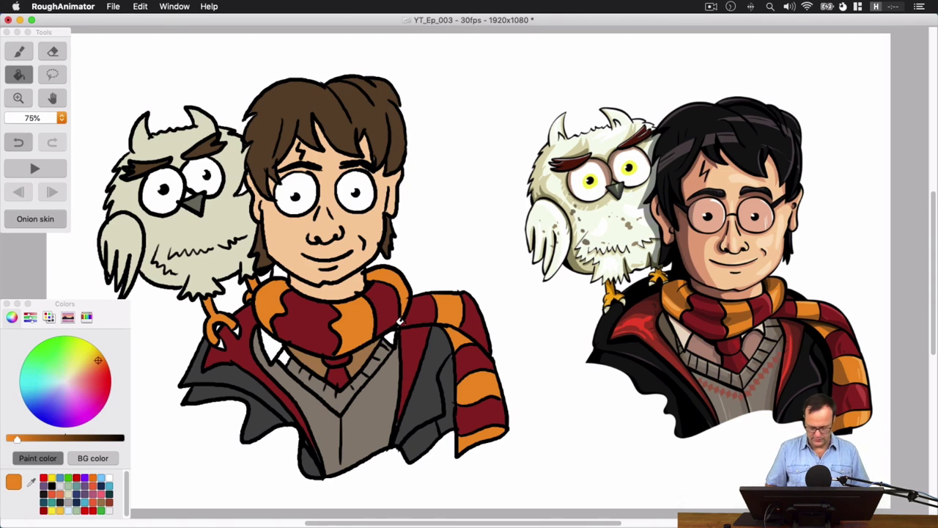
# Fill the boy's and the owl's eyes and the boy's shirt collar with white
pyautogui.scroll(5, 401, 320)
pyautogui.moveTo(209, 213); pyautogui.dragTo(560, 307)
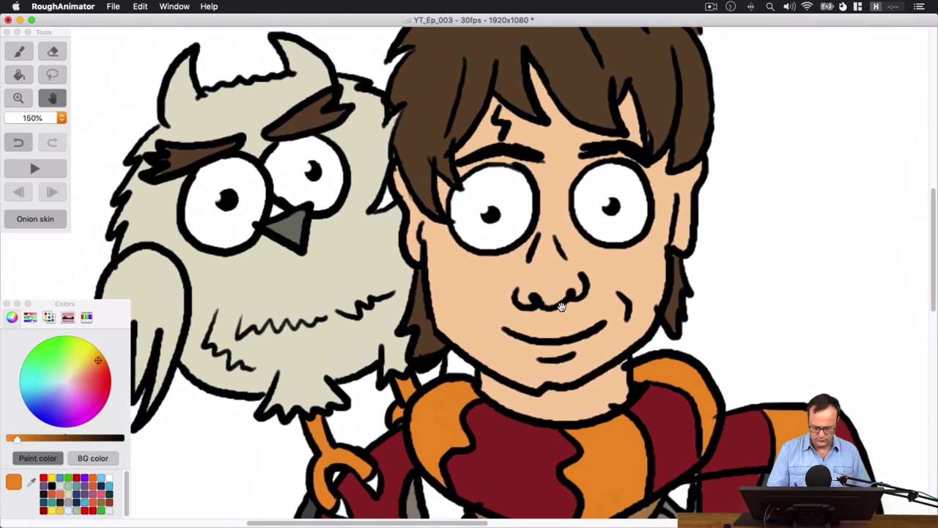
pyautogui.press('f')
pyautogui.click(107, 478)
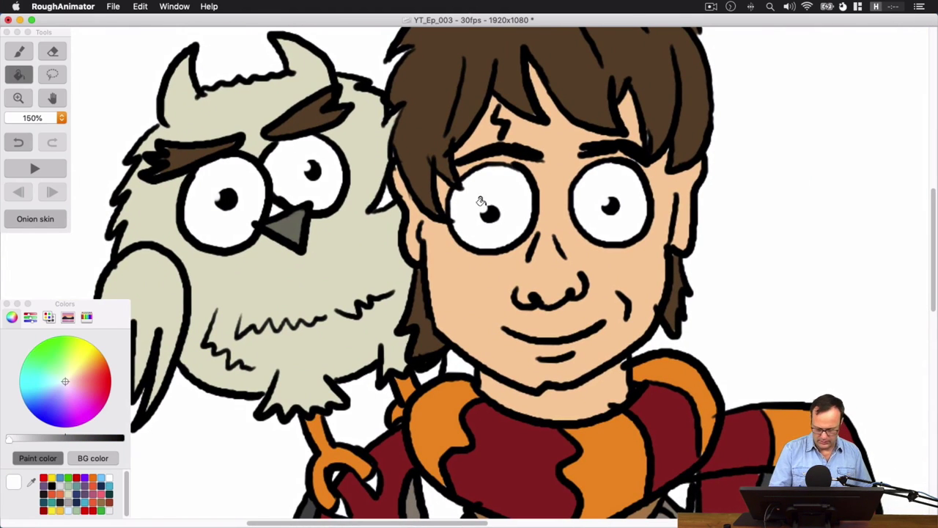
pyautogui.press('space')
pyautogui.moveTo(511, 437); pyautogui.dragTo(412, 151)
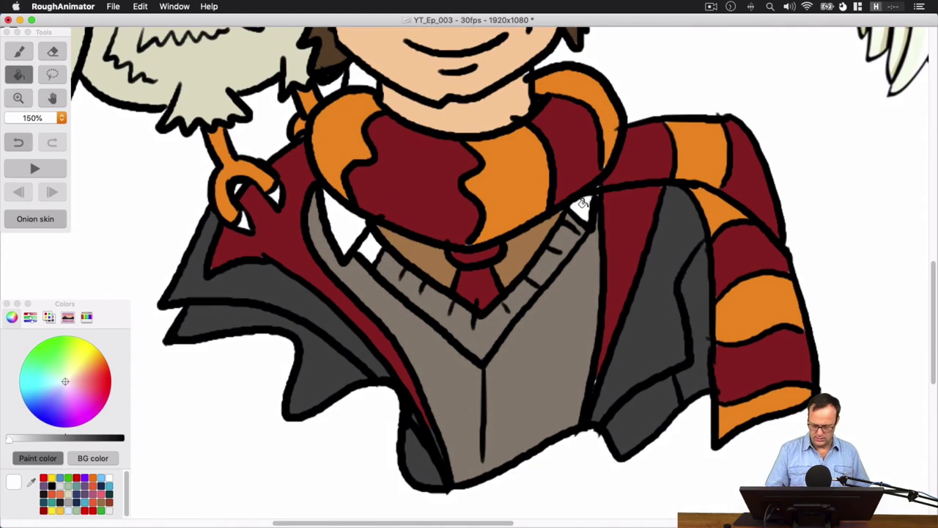
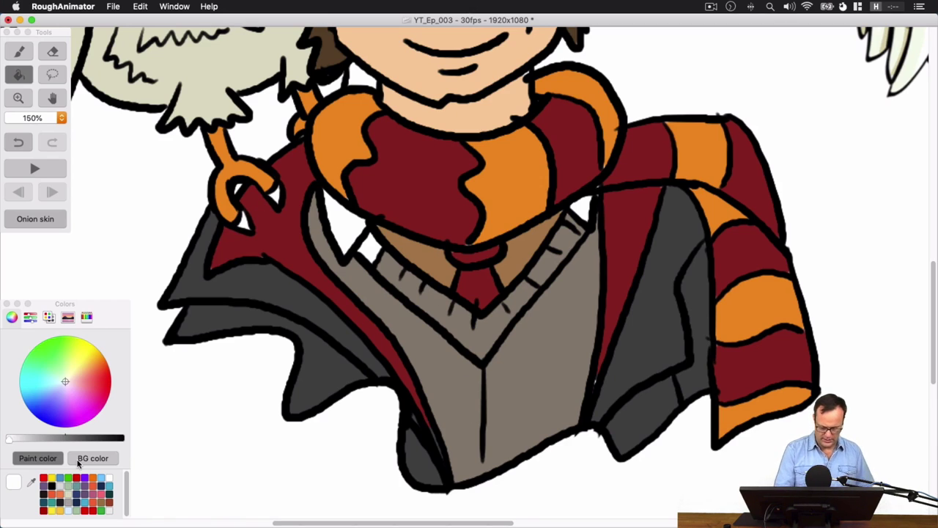
# Sample the gray-brown of the sweater and fill the white gap remaining in its ribbed neckline
pyautogui.click(32, 481)
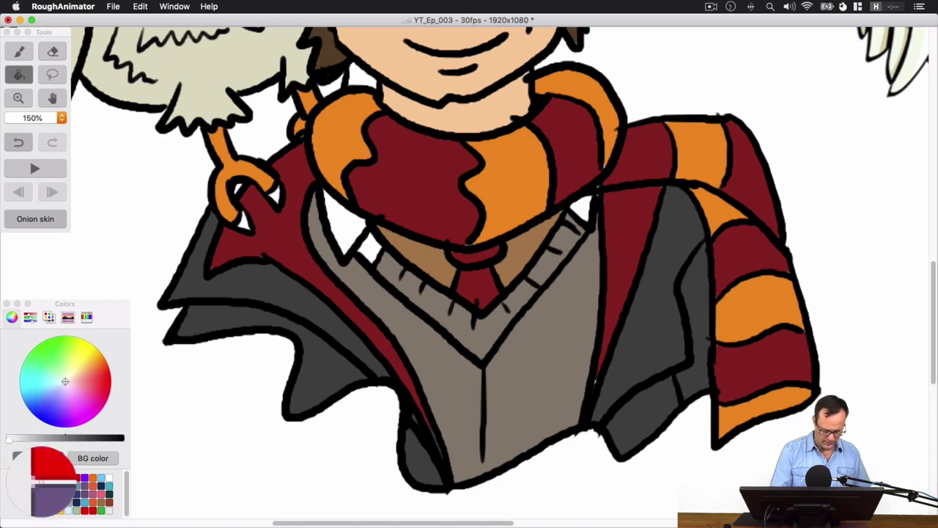
pyautogui.click(387, 325)
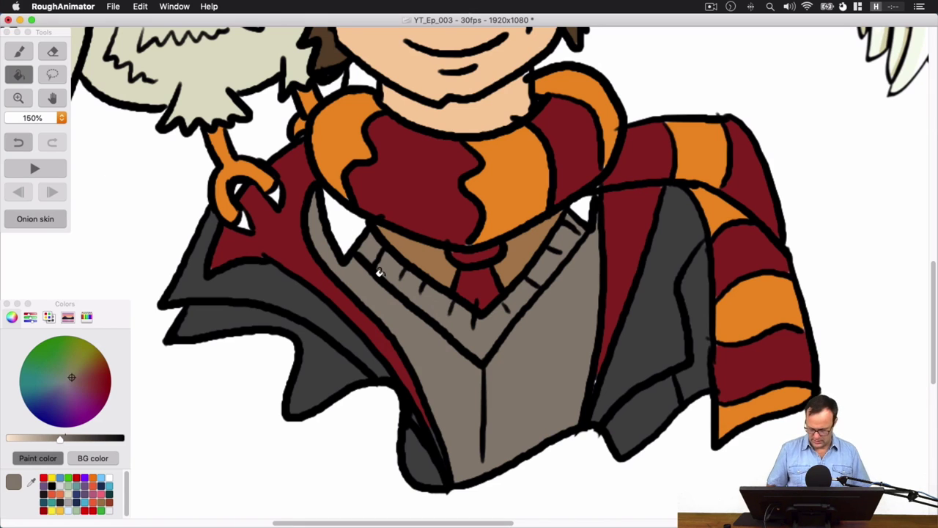
# Check the whole colored drawing and its details up close for areas left unfilled
pyautogui.press('super+minus')
pyautogui.press('super+minus')
pyautogui.press('super+minus')
pyautogui.press('super+minus')
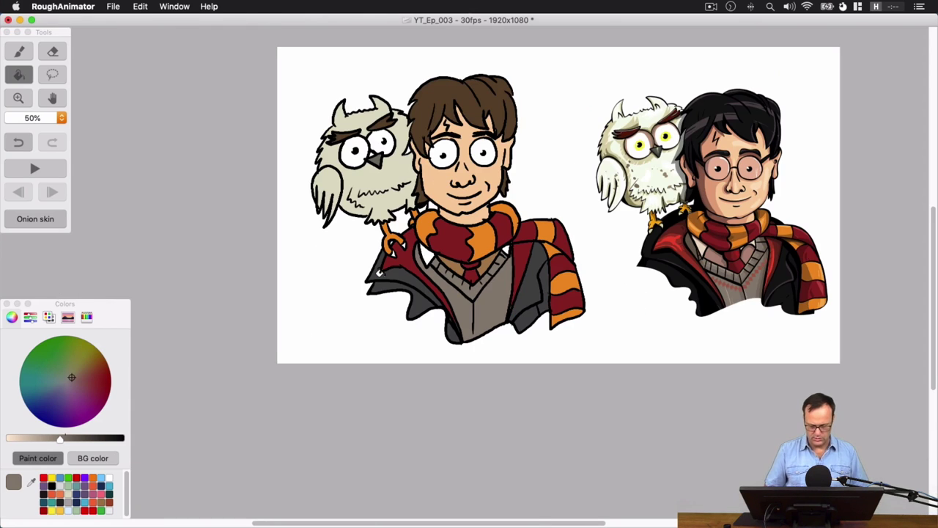
pyautogui.press('super+equal')
pyautogui.press('super+equal')
pyautogui.press('super+equal')
pyautogui.press('super+equal')
pyautogui.press('space')
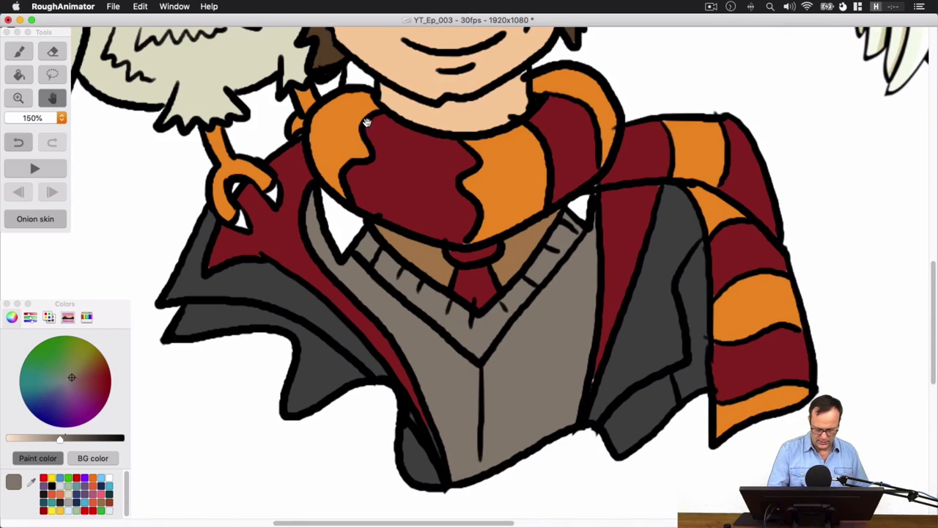
pyautogui.moveTo(369, 122); pyautogui.dragTo(395, 293)
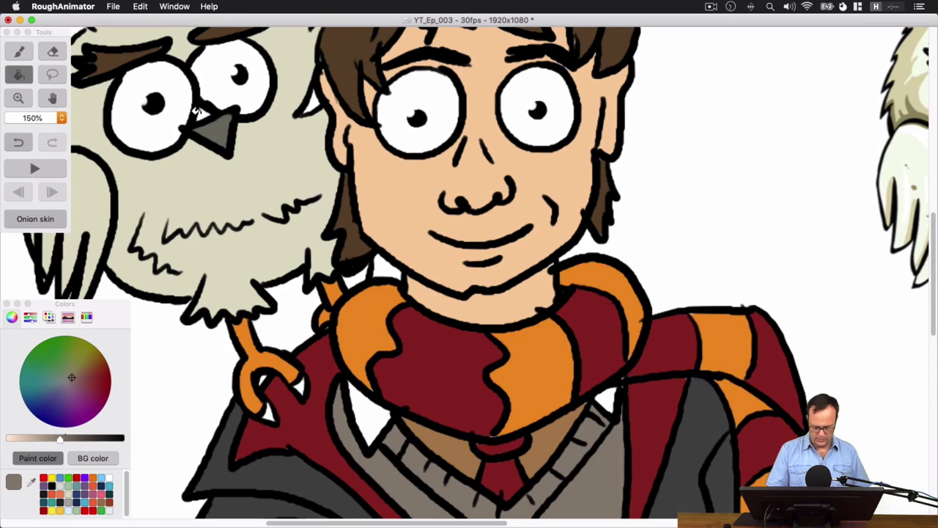
# Choose a light blue paint color and fill the Background layer with it
pyautogui.scroll(-3, 195, 110)
pyautogui.press('t')
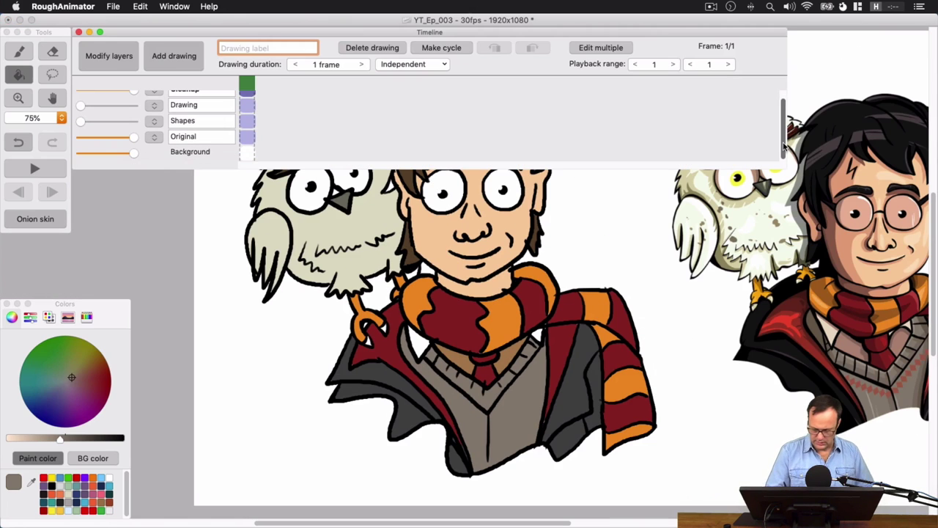
pyautogui.click(100, 485)
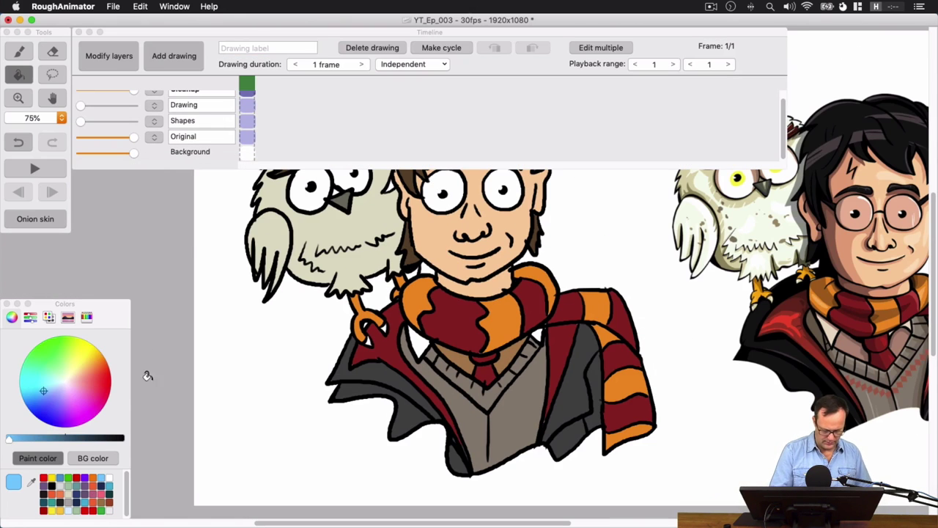
pyautogui.click(224, 164)
pyautogui.click(247, 152)
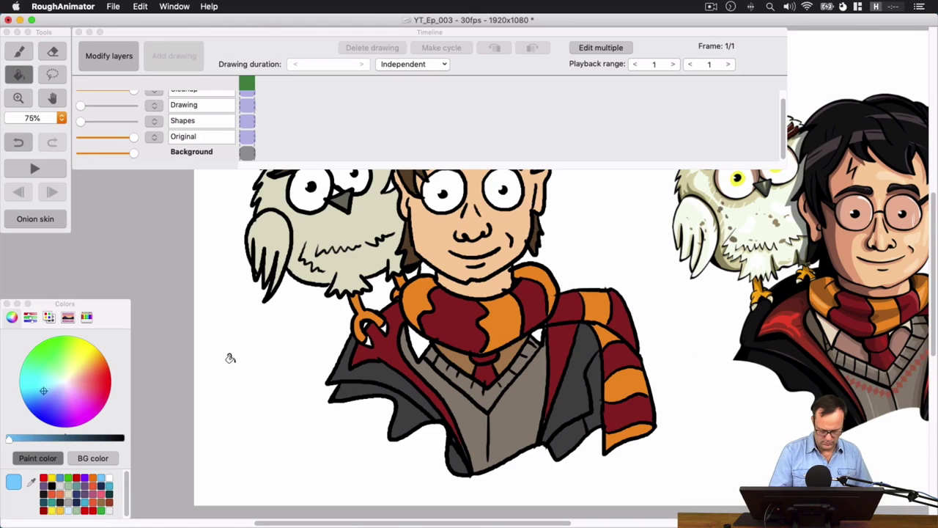
pyautogui.click(329, 491)
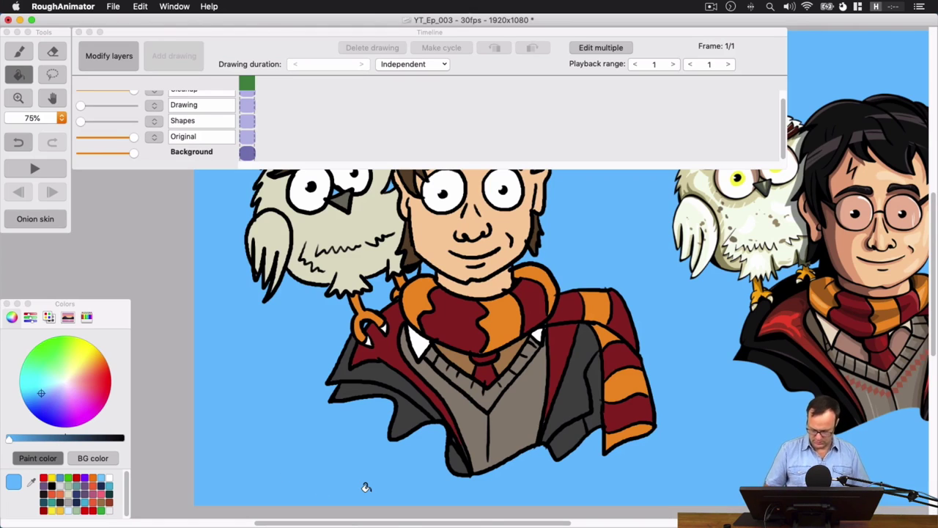
# Examine the owl's and boy's faces up close for gaps where the blue background shows through
pyautogui.press('super+equal')
pyautogui.press('super+equal')
pyautogui.press('super+equal')
pyautogui.press('space')
pyautogui.moveTo(390, 240); pyautogui.dragTo(560, 407)
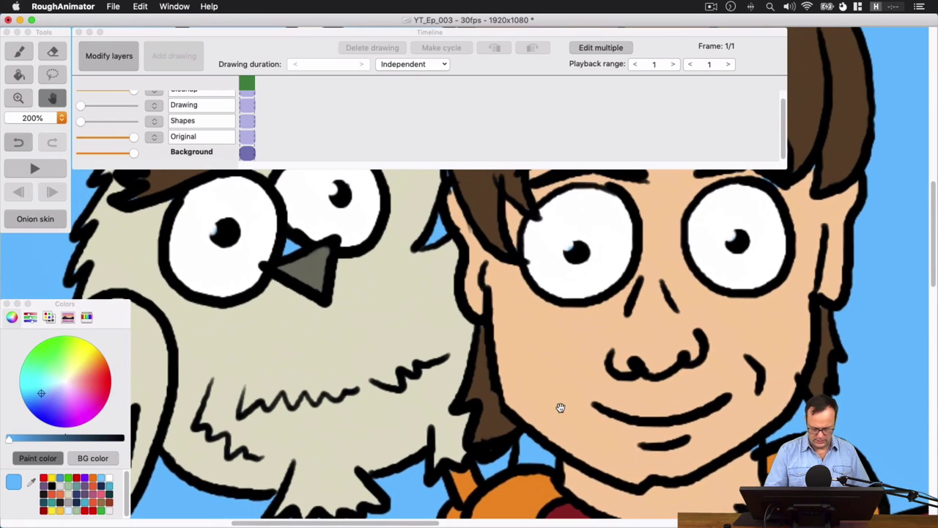
pyautogui.press('f')
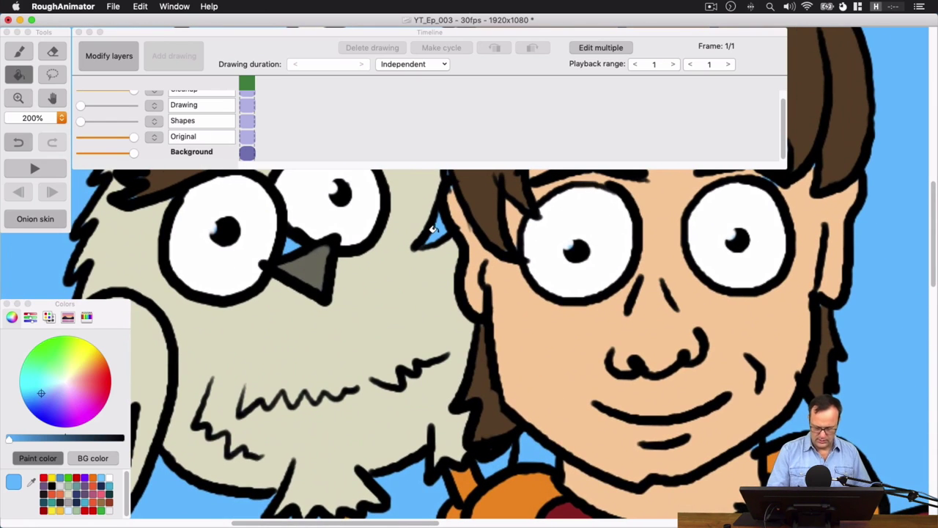
pyautogui.press('h')
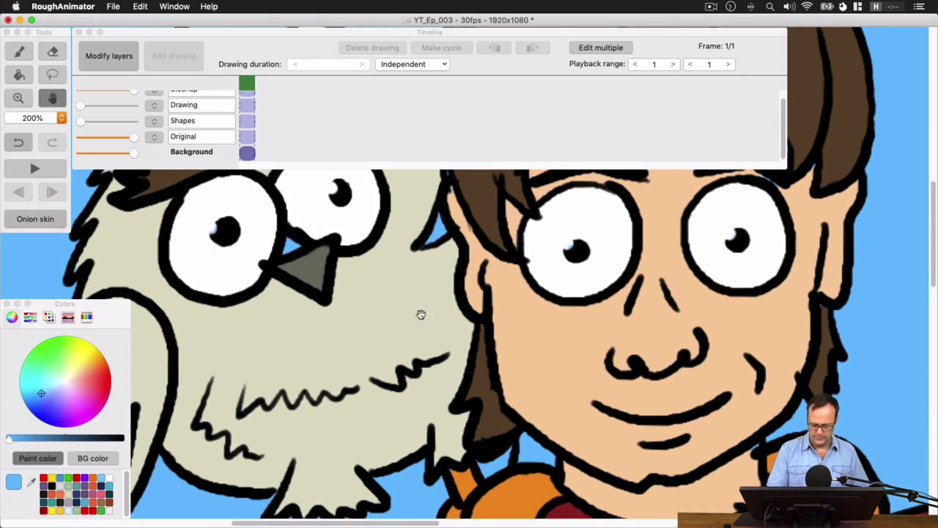
pyautogui.moveTo(419, 314); pyautogui.dragTo(480, 392)
pyautogui.press('f')
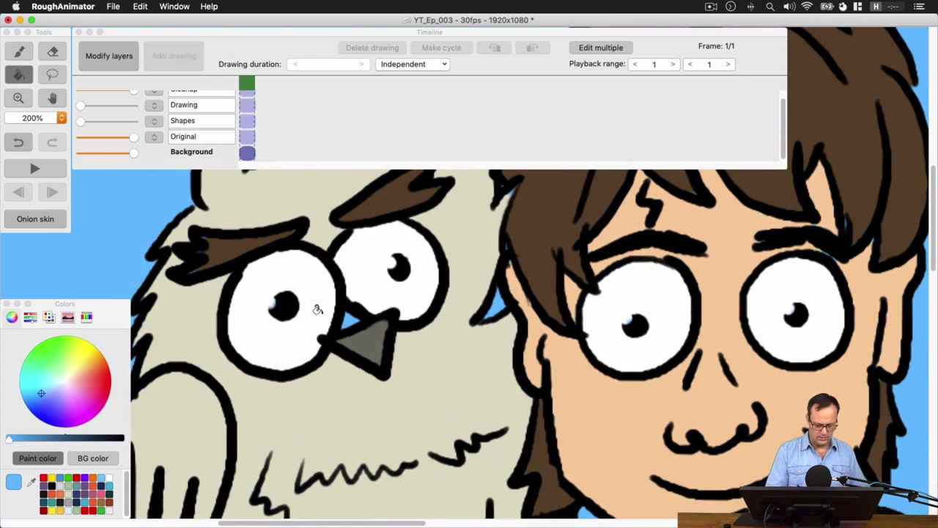
# Brush the bridge and both side arms of the boy's glasses in black
pyautogui.click(21, 71)
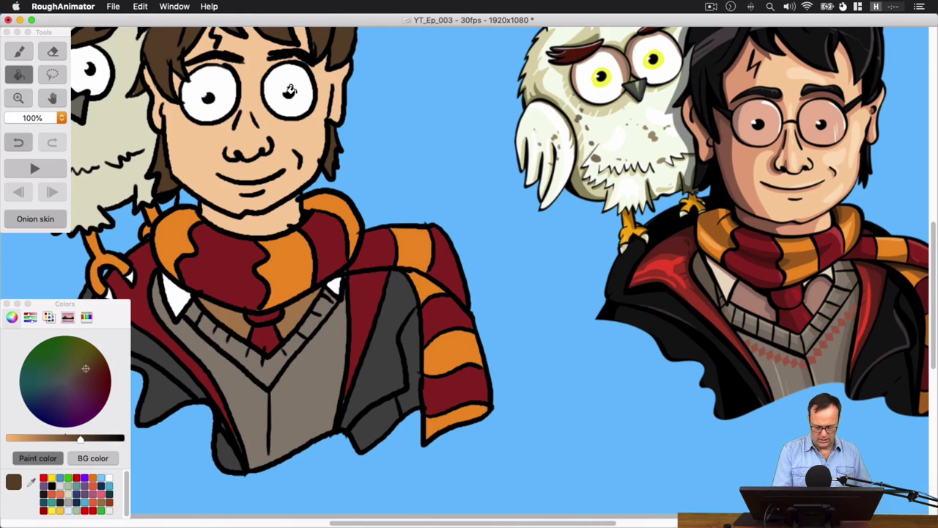
pyautogui.click(20, 55)
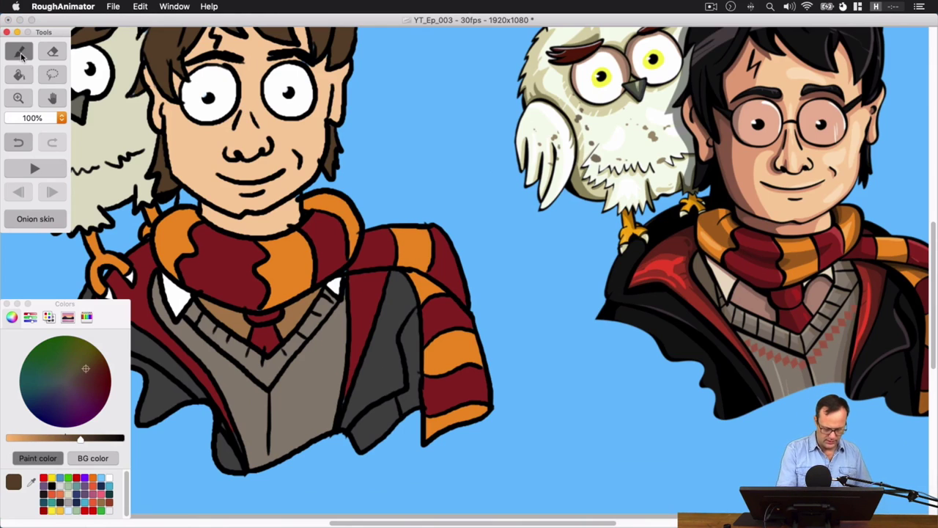
pyautogui.click(53, 487)
pyautogui.moveTo(346, 211)
pyautogui.mouseDown()
pyautogui.moveTo(413, 282)
pyautogui.moveTo(379, 278)
pyautogui.mouseUp()
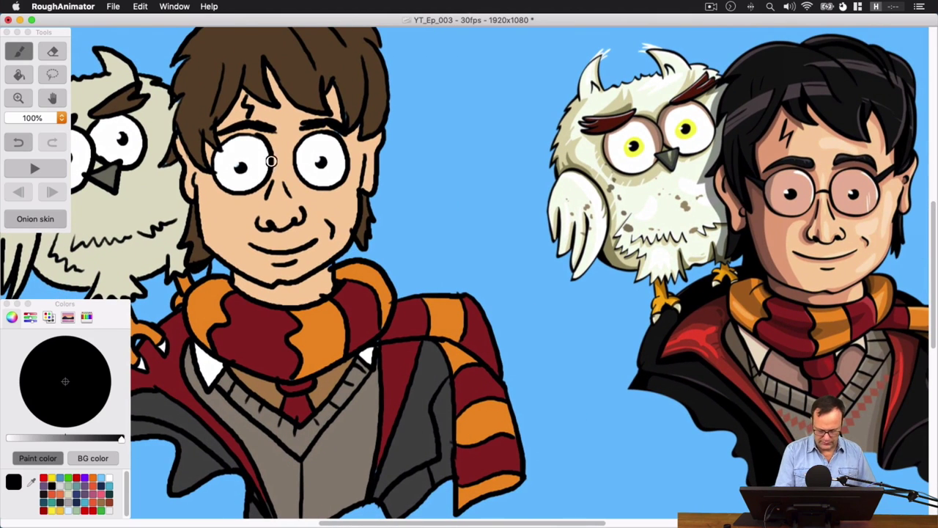
pyautogui.moveTo(273, 159)
pyautogui.mouseDown()
pyautogui.moveTo(298, 168)
pyautogui.moveTo(360, 148)
pyautogui.mouseUp()
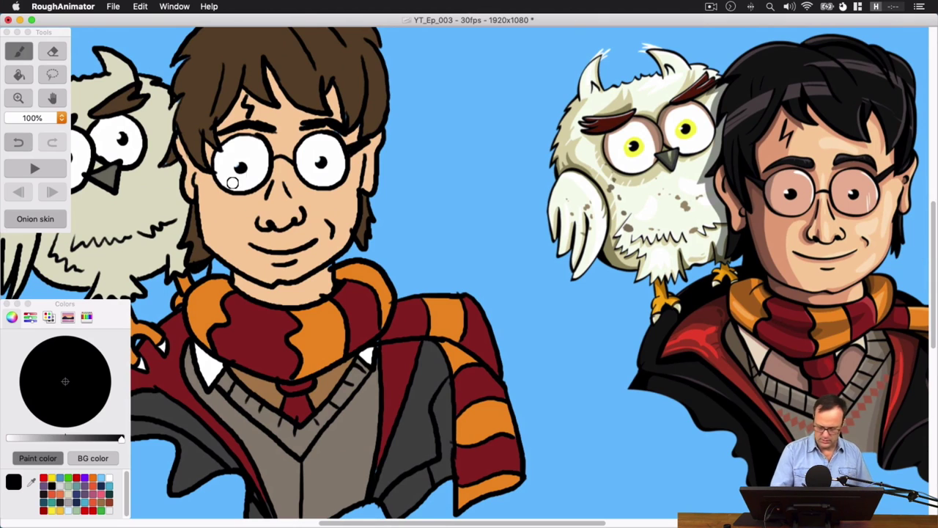
pyautogui.moveTo(213, 164); pyautogui.dragTo(208, 151)
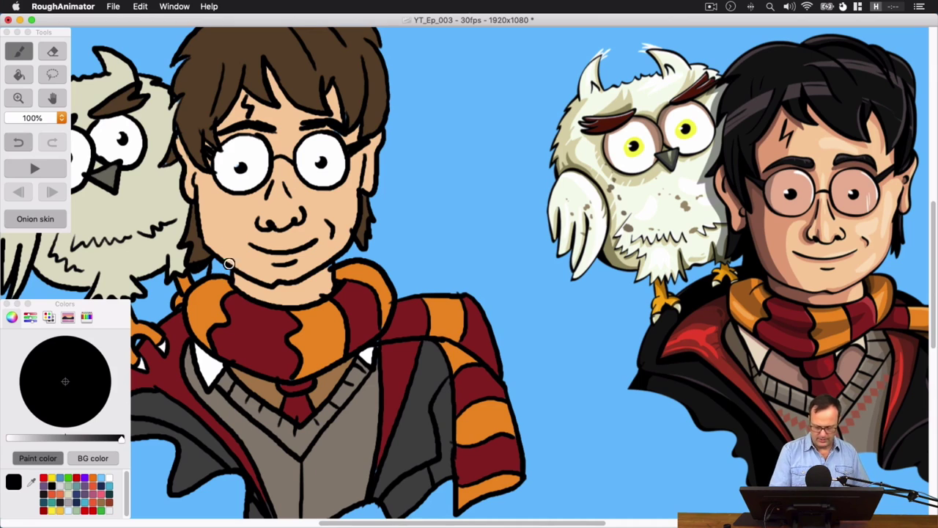
# Fill the glasses' lenses with a darkened tone sampled from the boy's skin and brush white highlights along their right inner edges
pyautogui.click(31, 481)
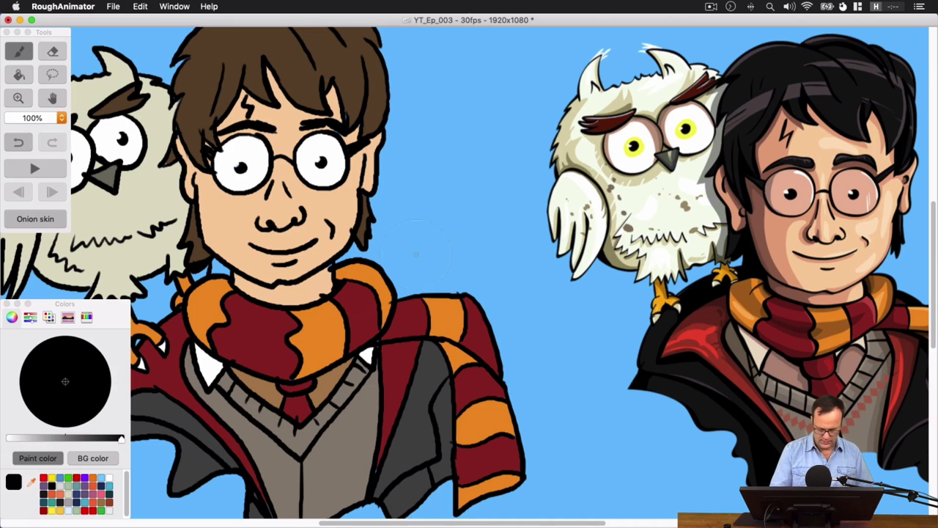
pyautogui.click(328, 210)
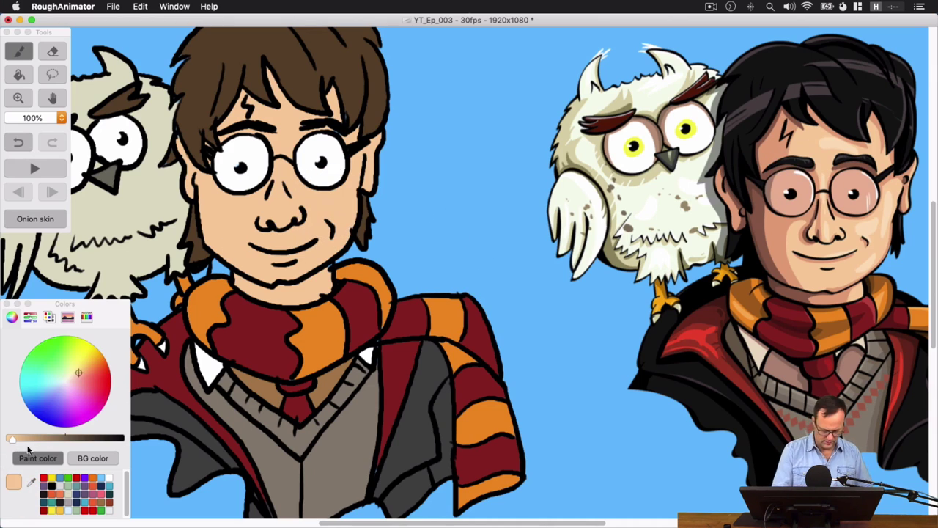
pyautogui.moveTo(16, 443); pyautogui.dragTo(21, 442)
pyautogui.click(19, 75)
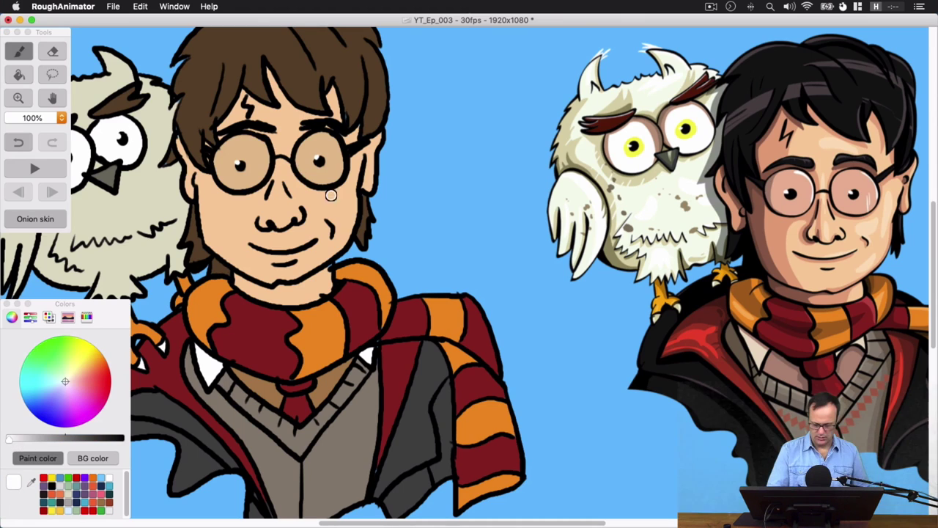
pyautogui.moveTo(250, 140)
pyautogui.mouseDown()
pyautogui.moveTo(265, 141)
pyautogui.moveTo(265, 182)
pyautogui.mouseUp()
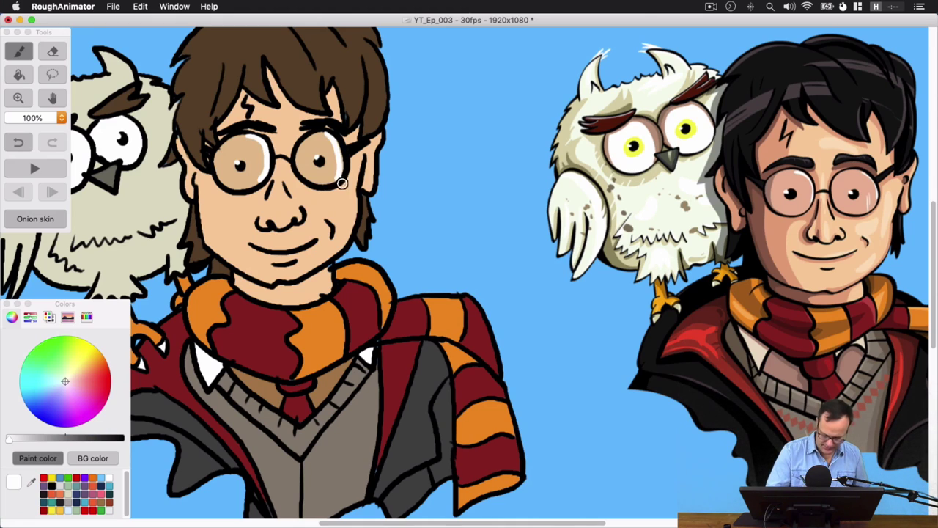